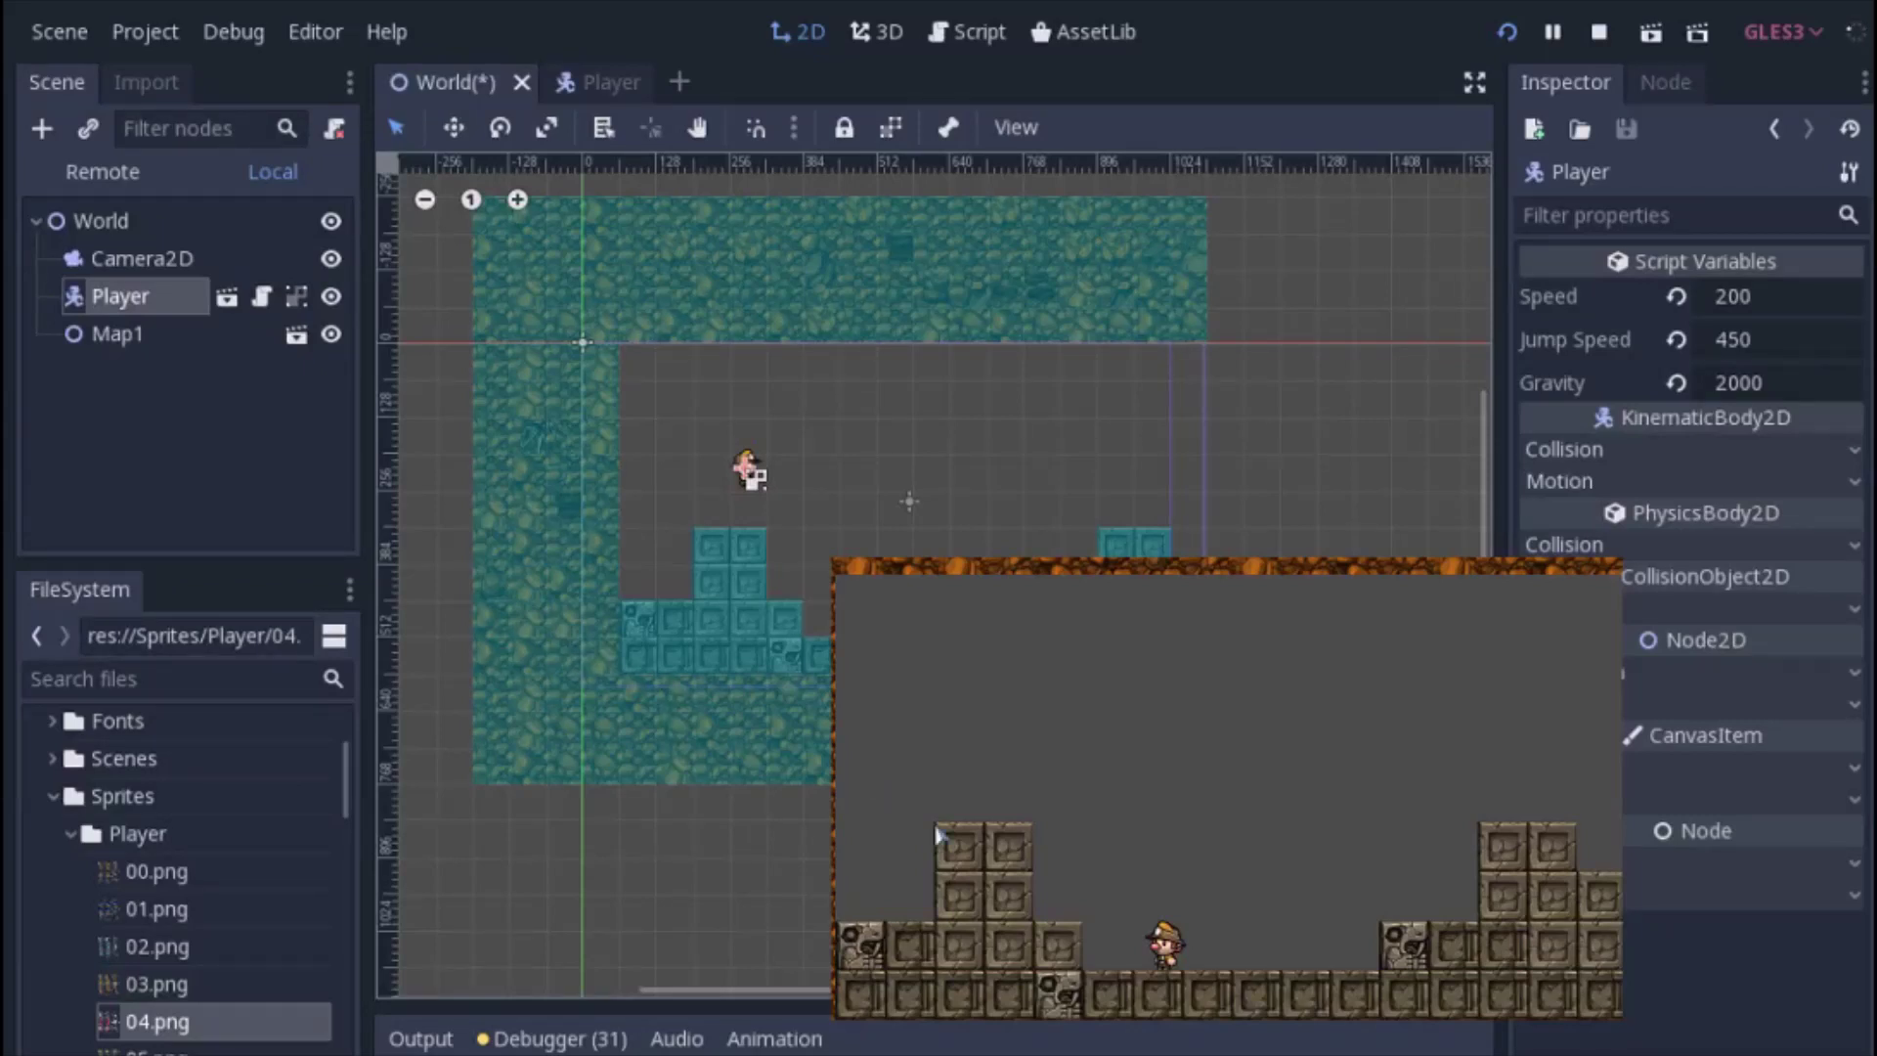
Run the player right and left in the test game, jump onto the blocks, then stop the game
key("Right")
key("Right")
key("Up")
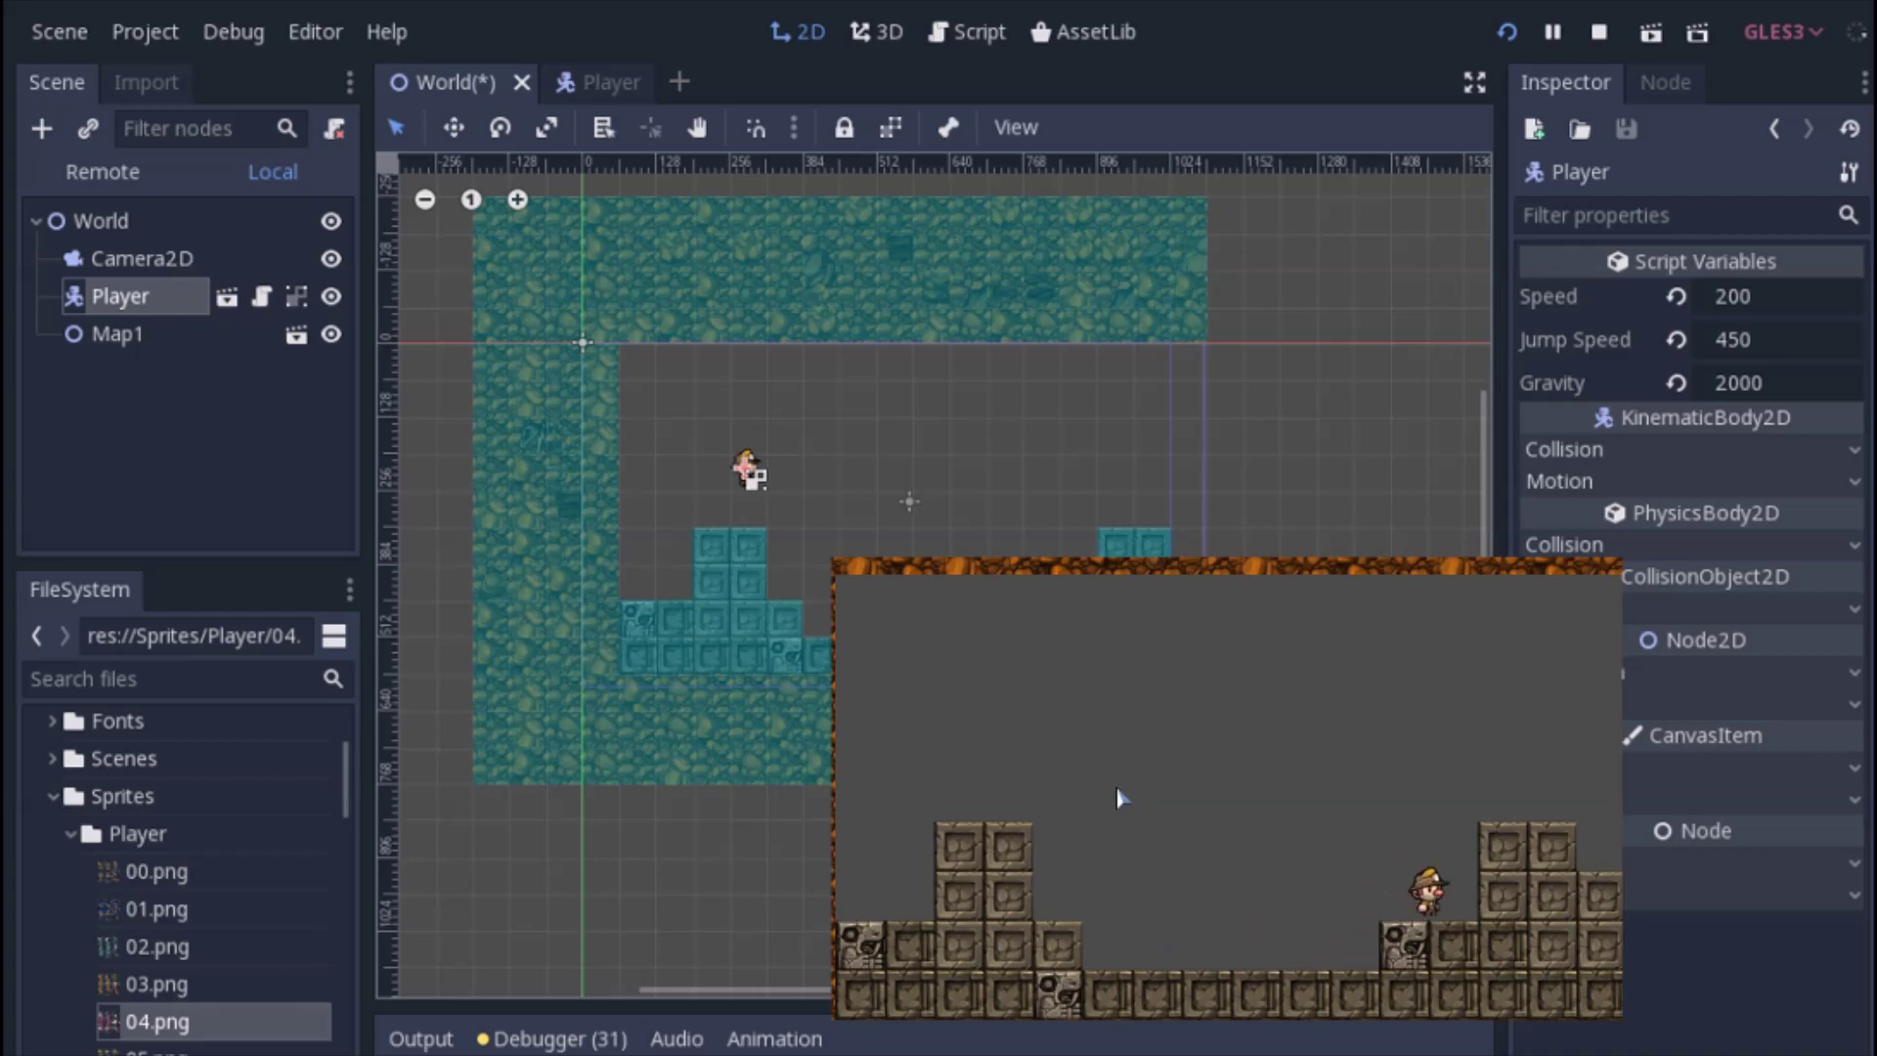
key("Left")
key("Left")
key("Up")
key("Right")
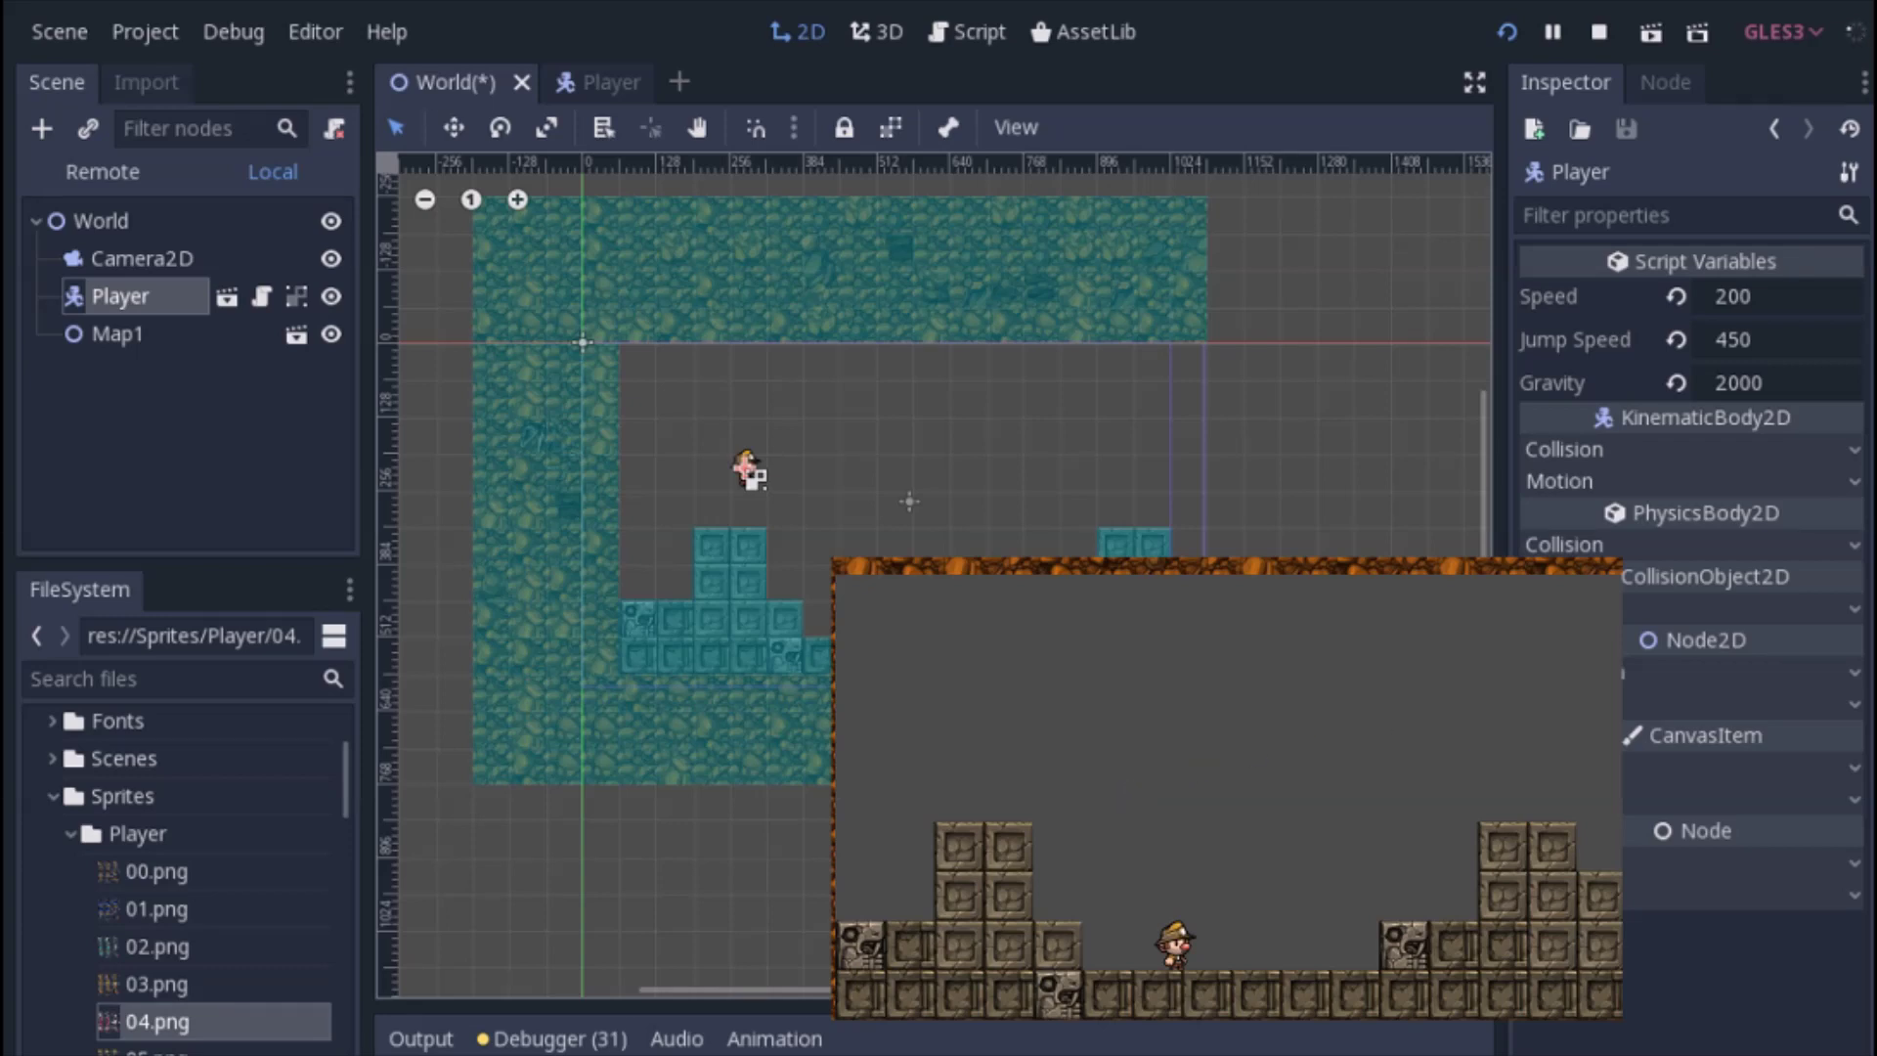
key("alt+Tab")
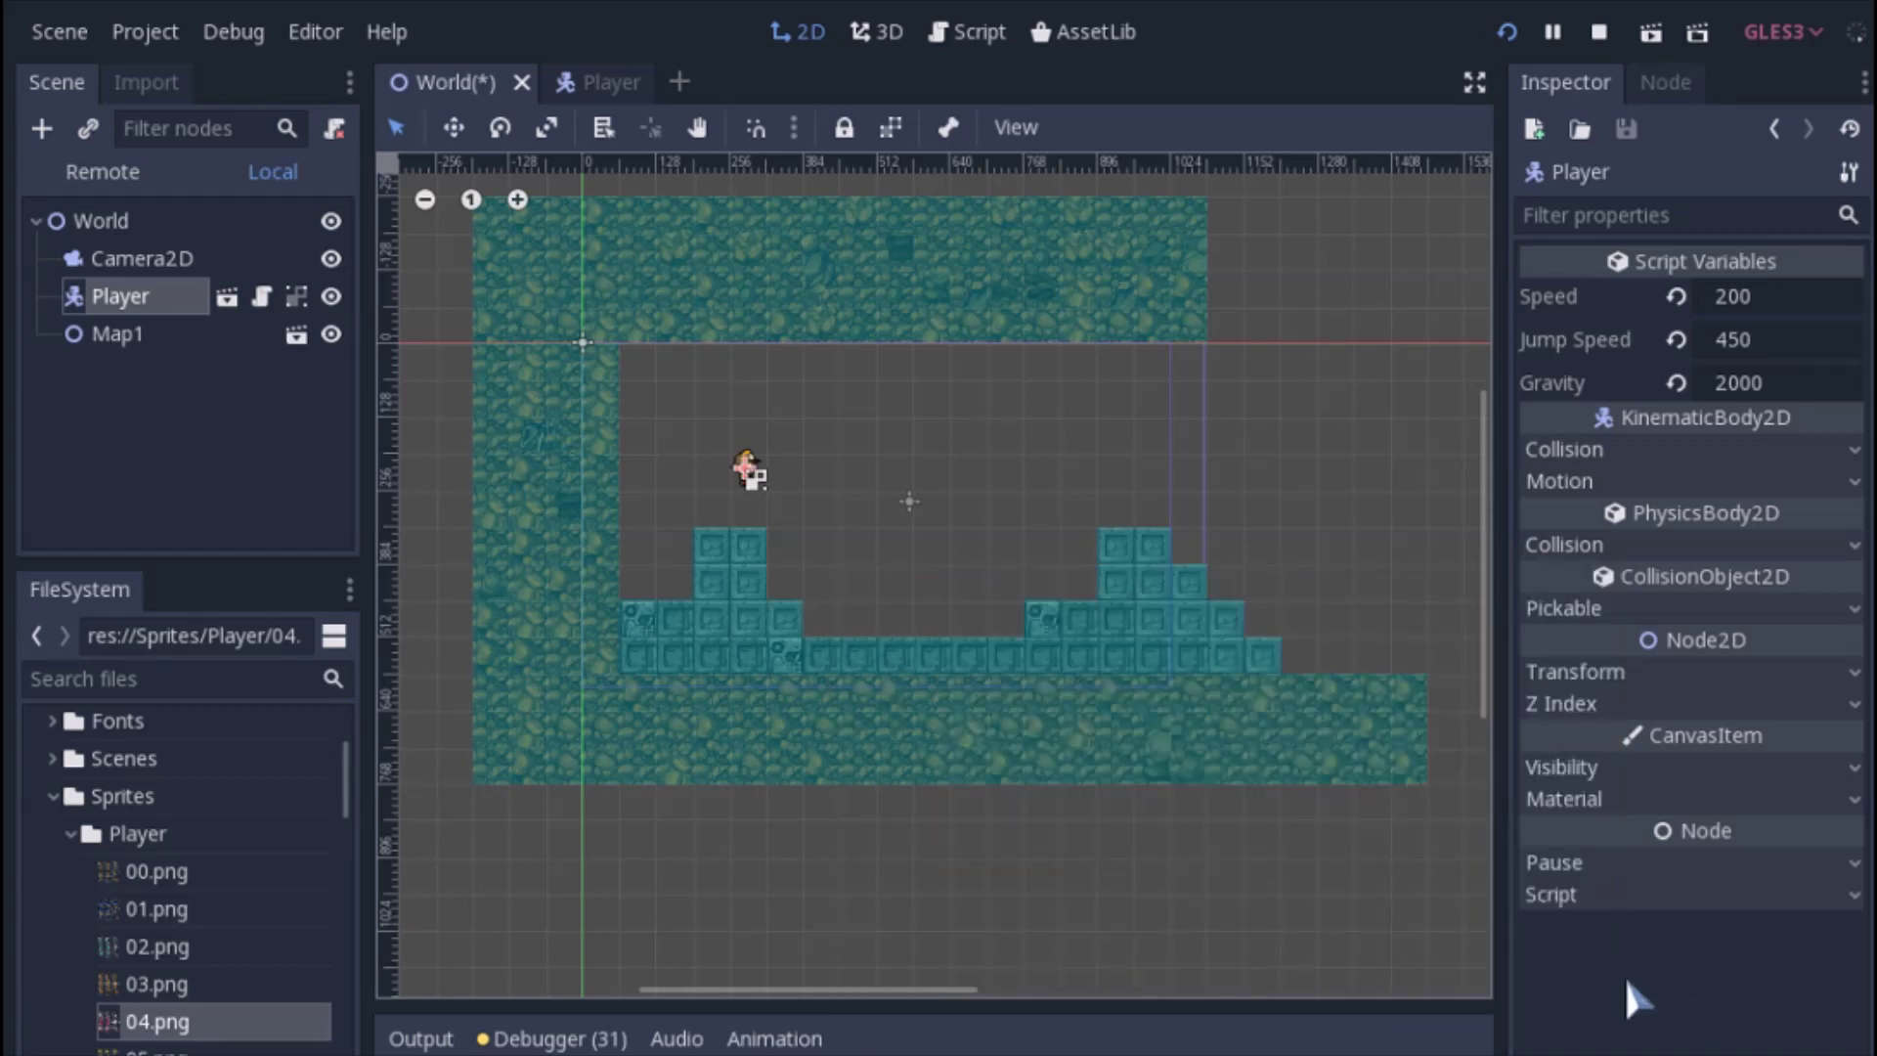
Switch to the Player scene and enlarge the TextureRegion panel to show the whole spritesheet
left_click(597, 82)
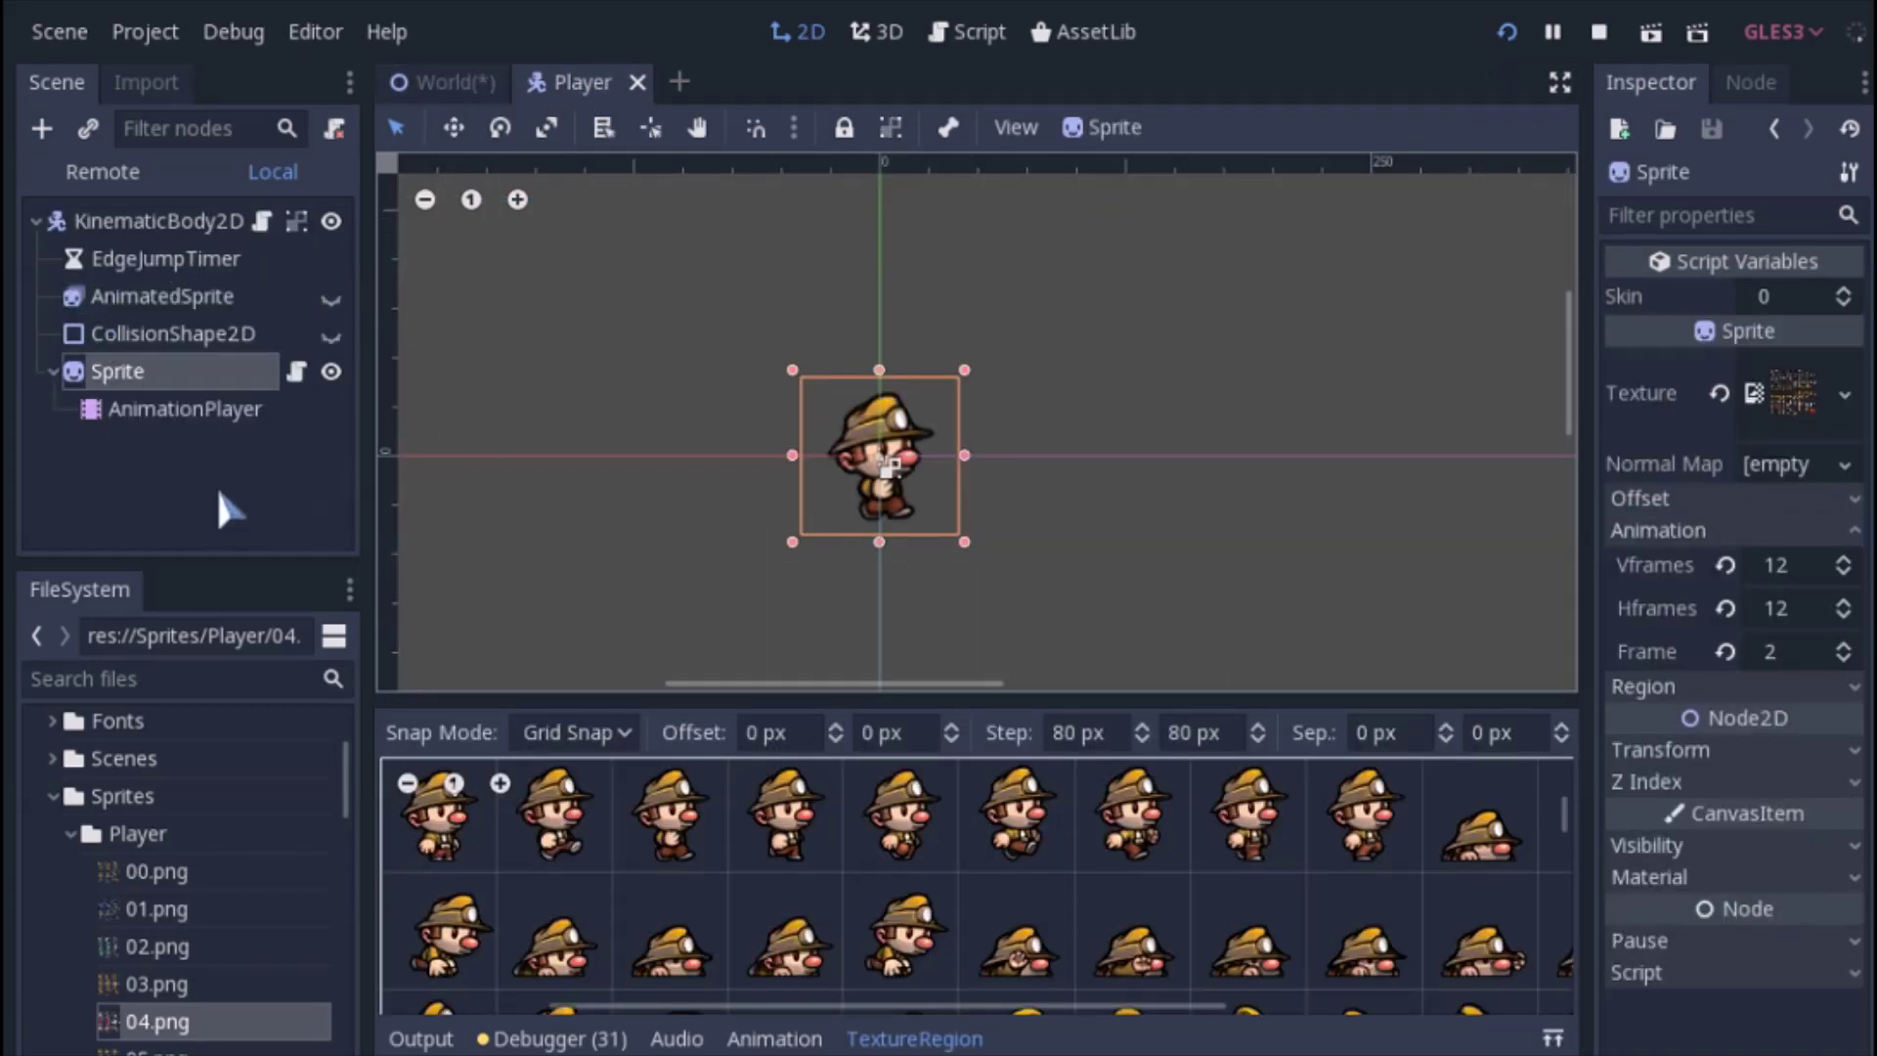
left_click(139, 372)
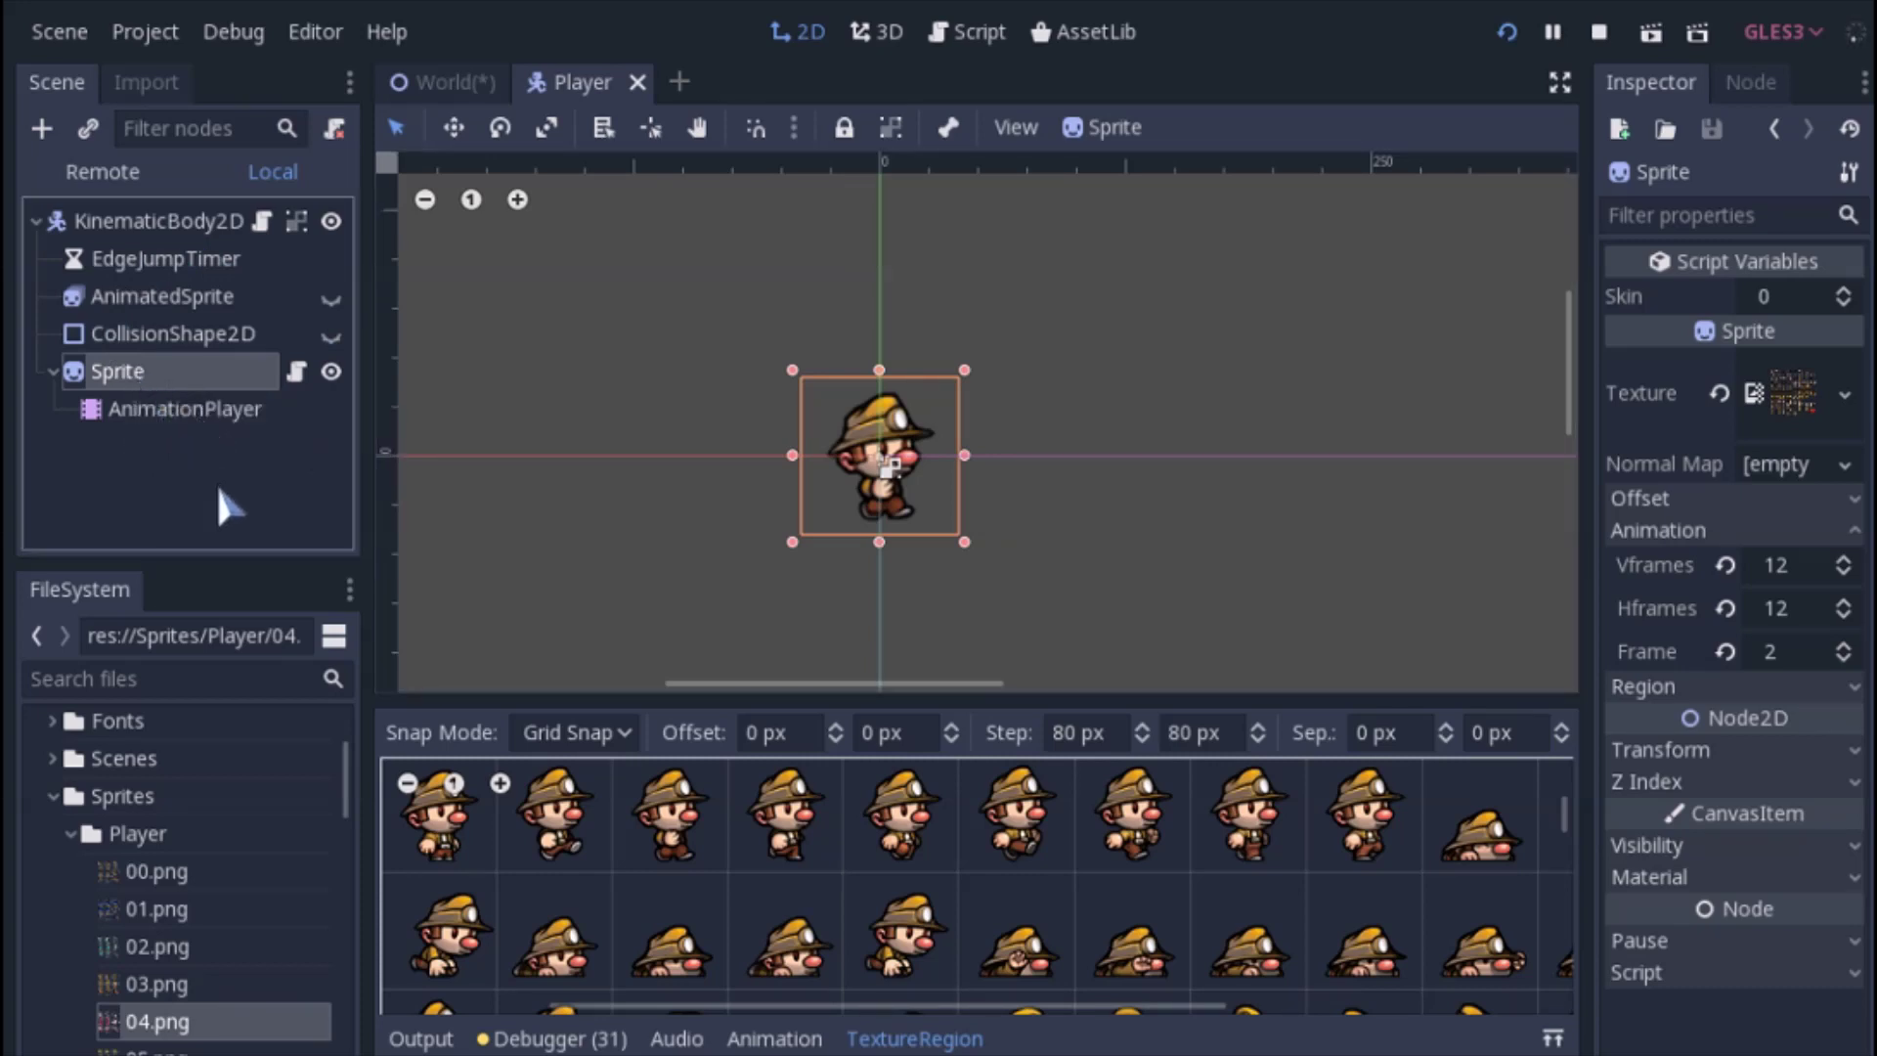
scroll(929, 860, "down", 4)
scroll(857, 861, "up", 2)
scroll(650, 829, "down", 2)
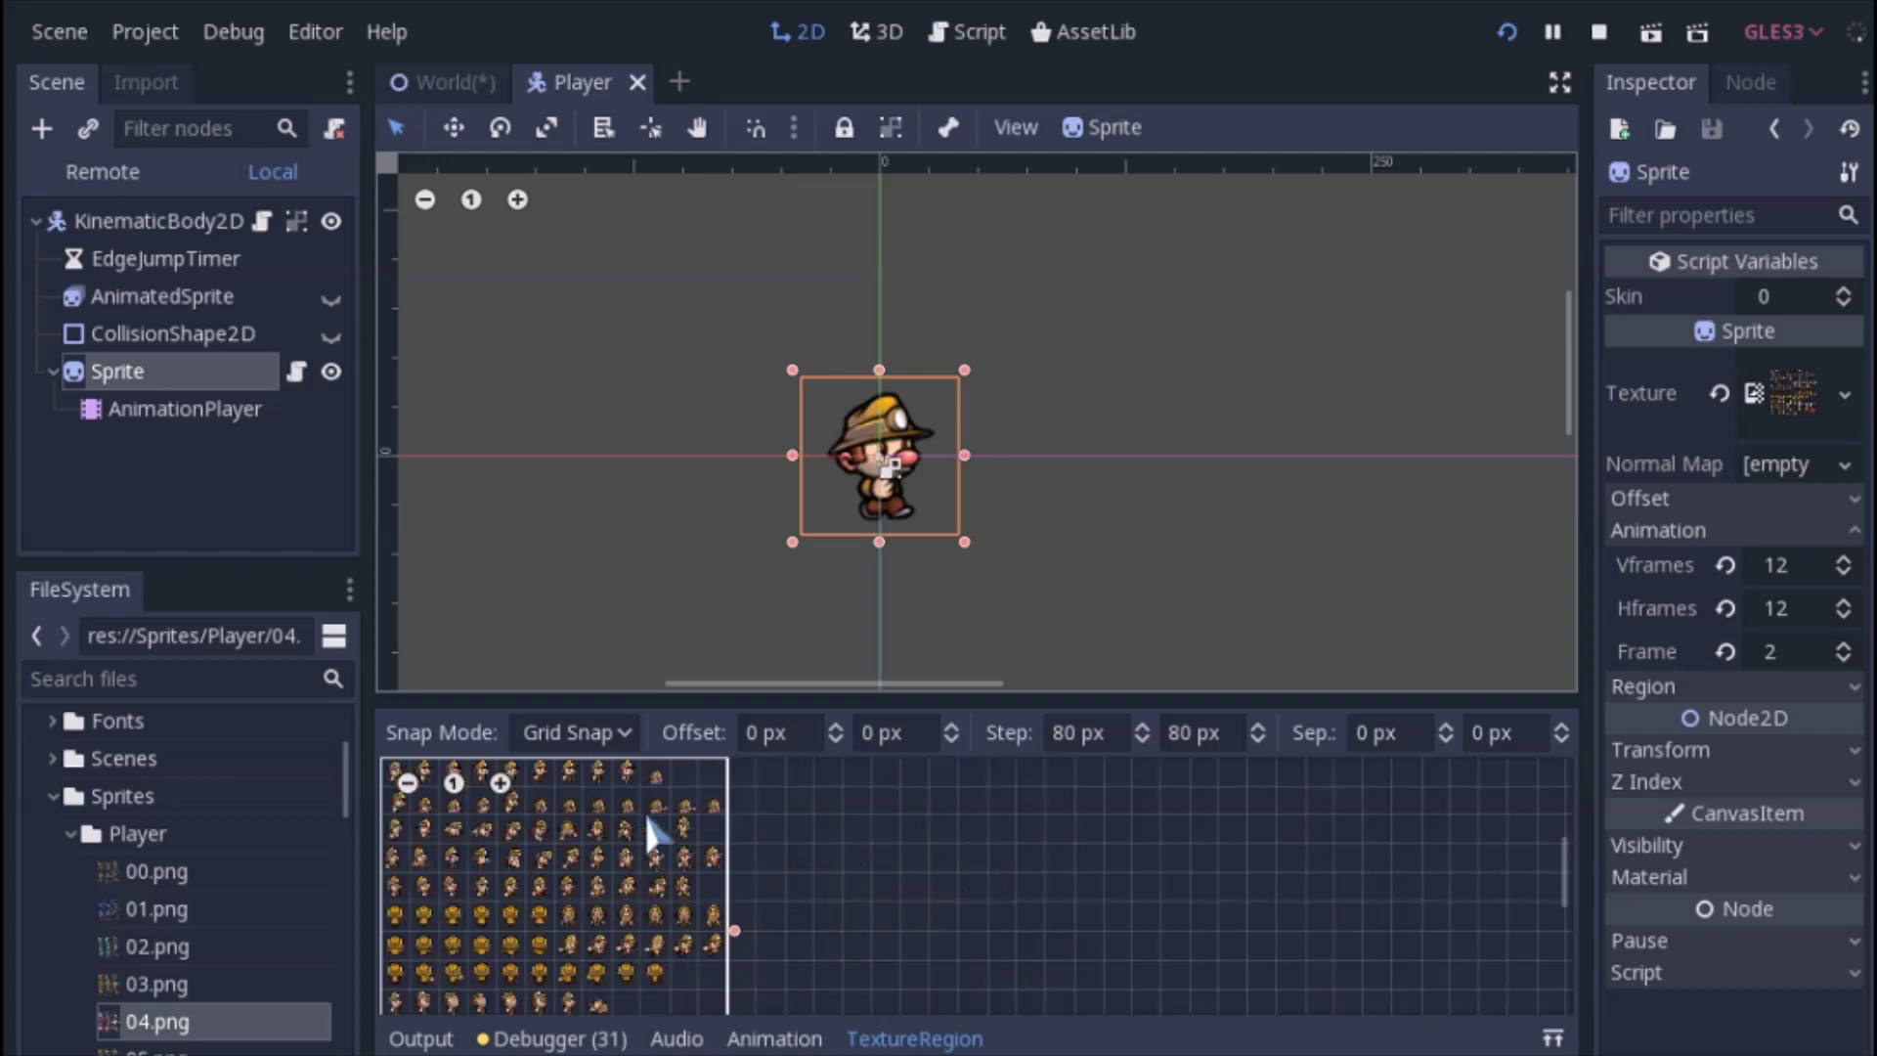
left_click_drag(732, 700, 730, 606)
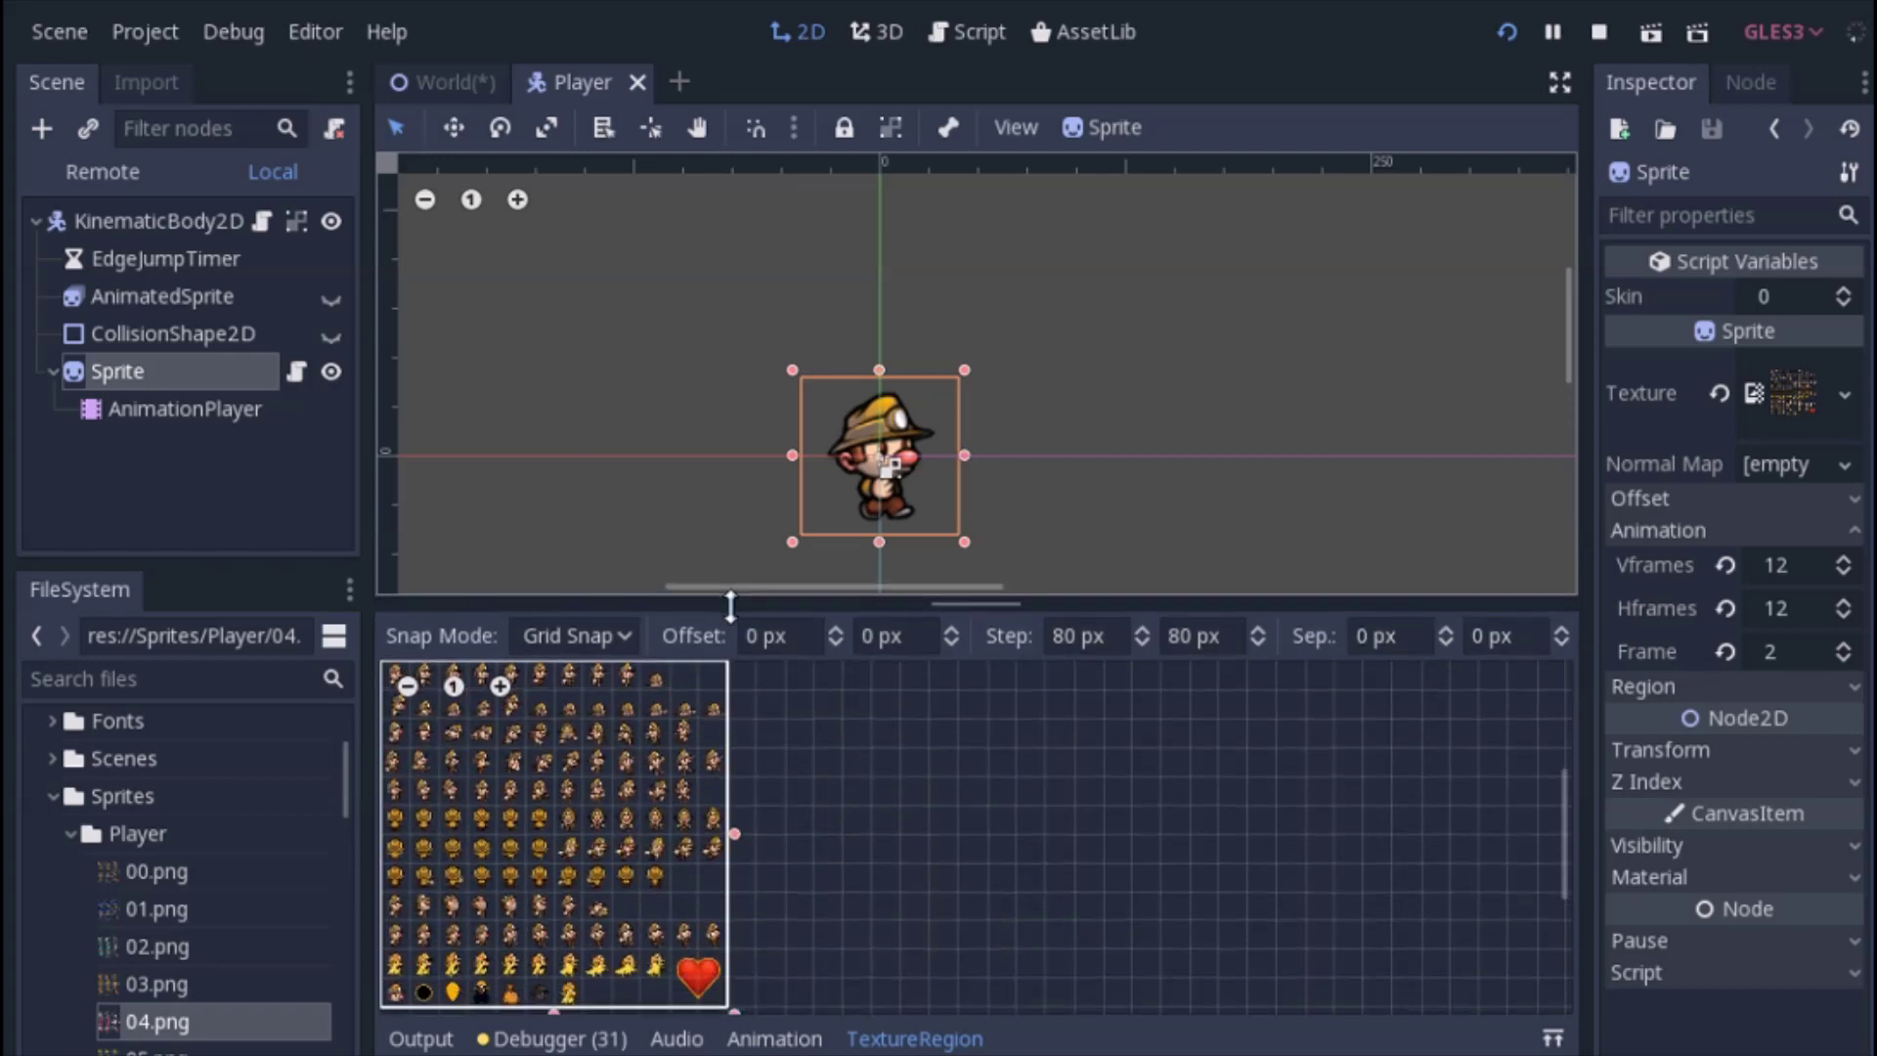
Try 04.png as the Sprite's texture, then undo back to the original spritesheet
left_click(176, 909)
left_click(163, 947)
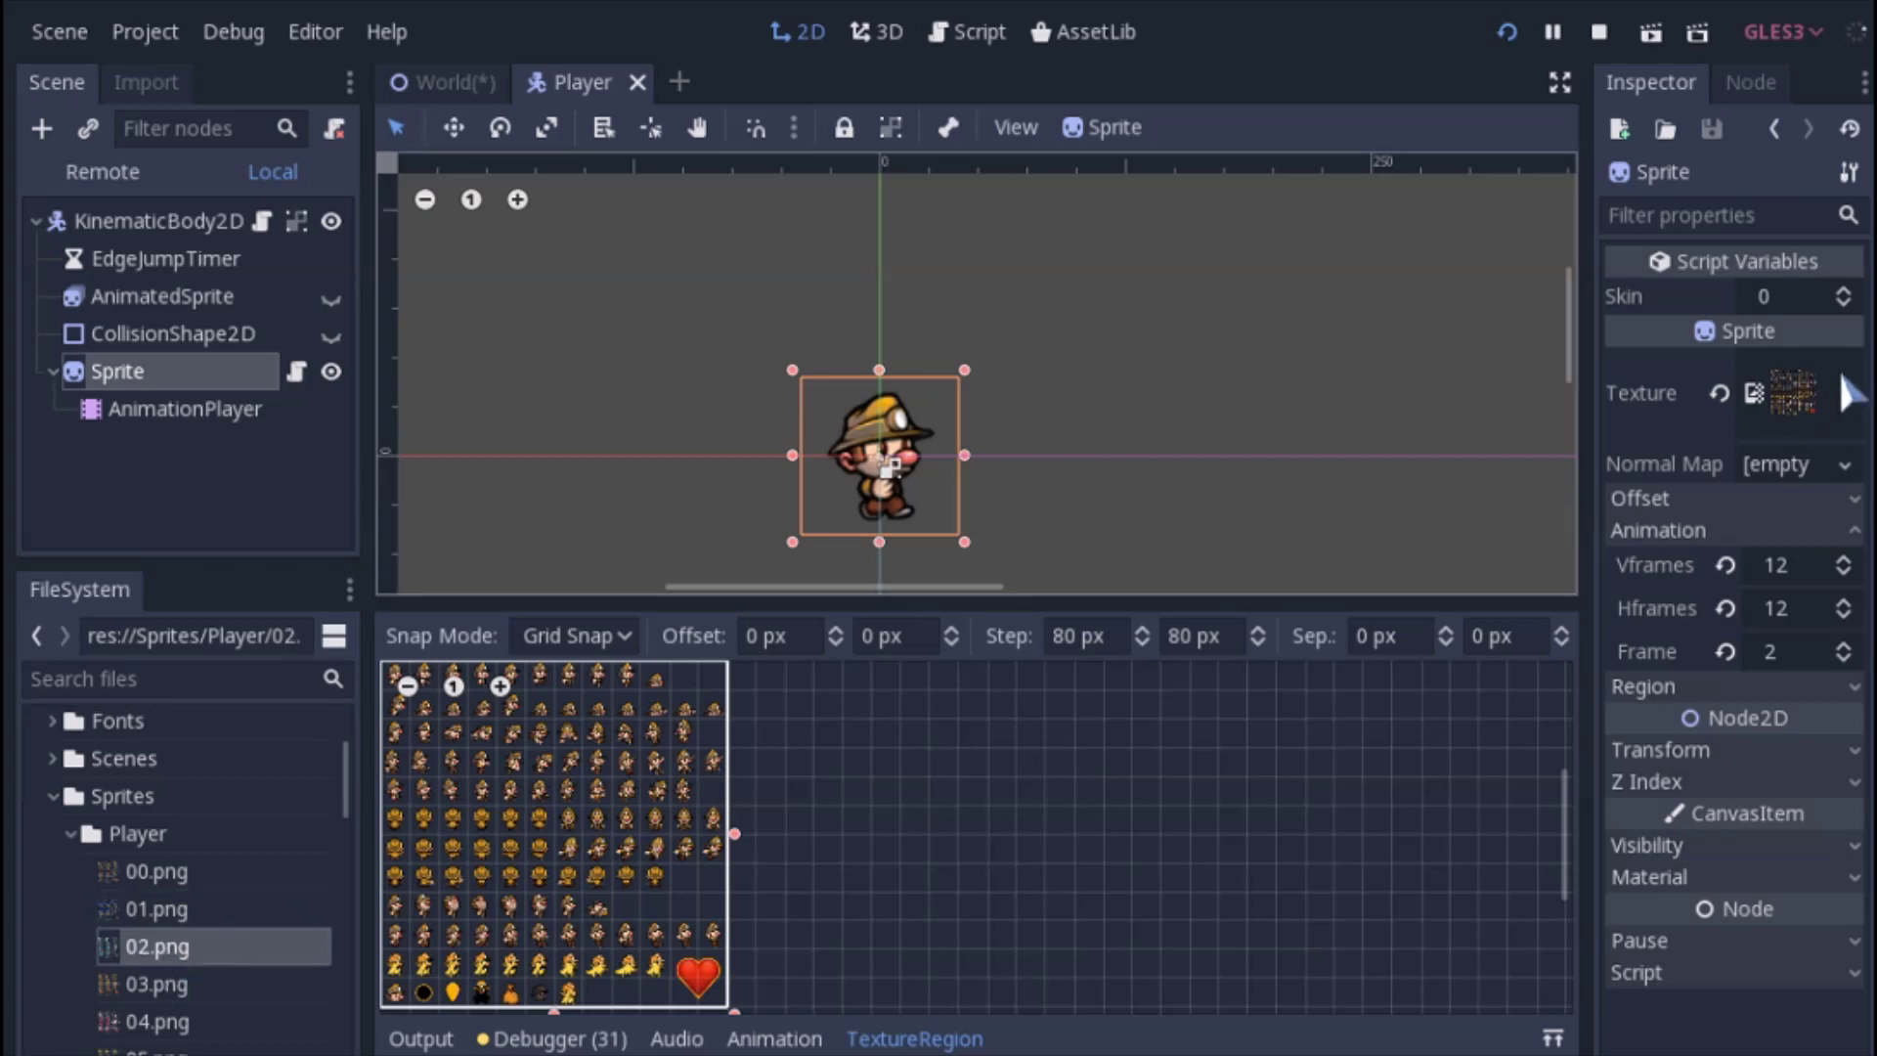
left_click(1844, 393)
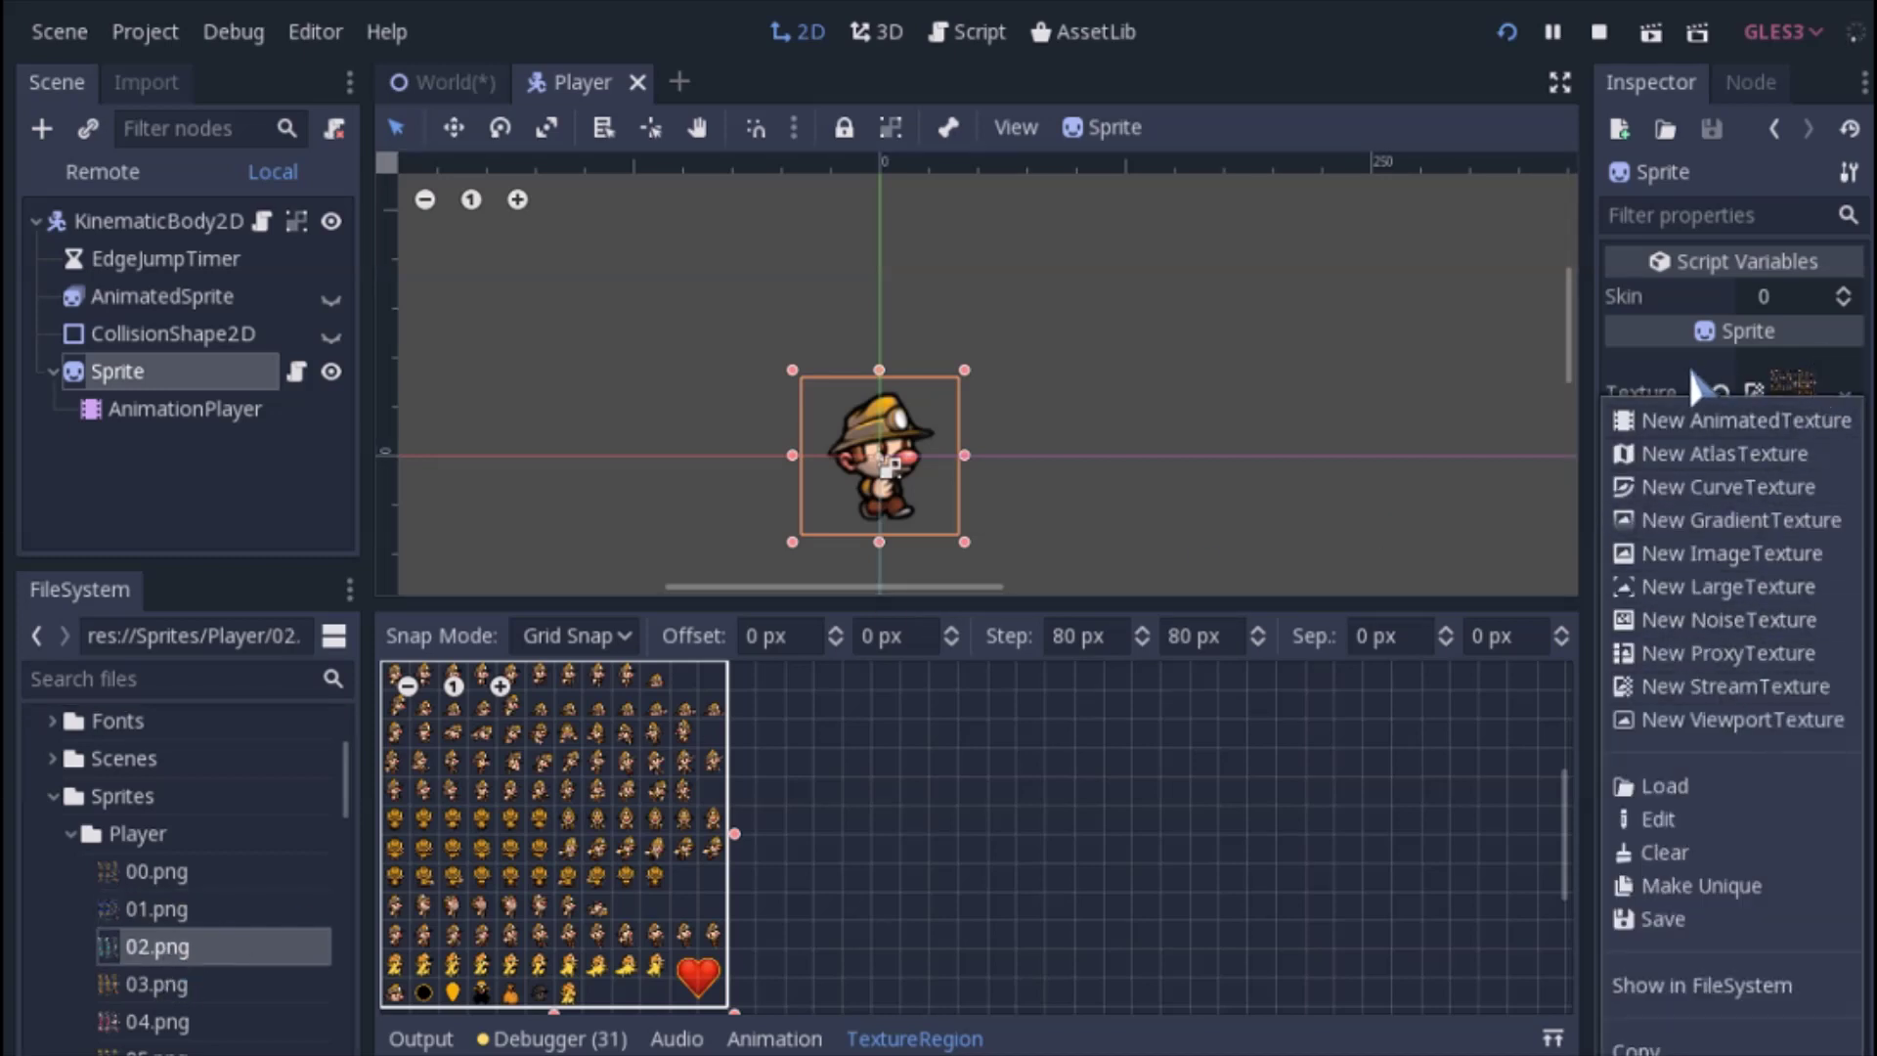
left_click(1662, 366)
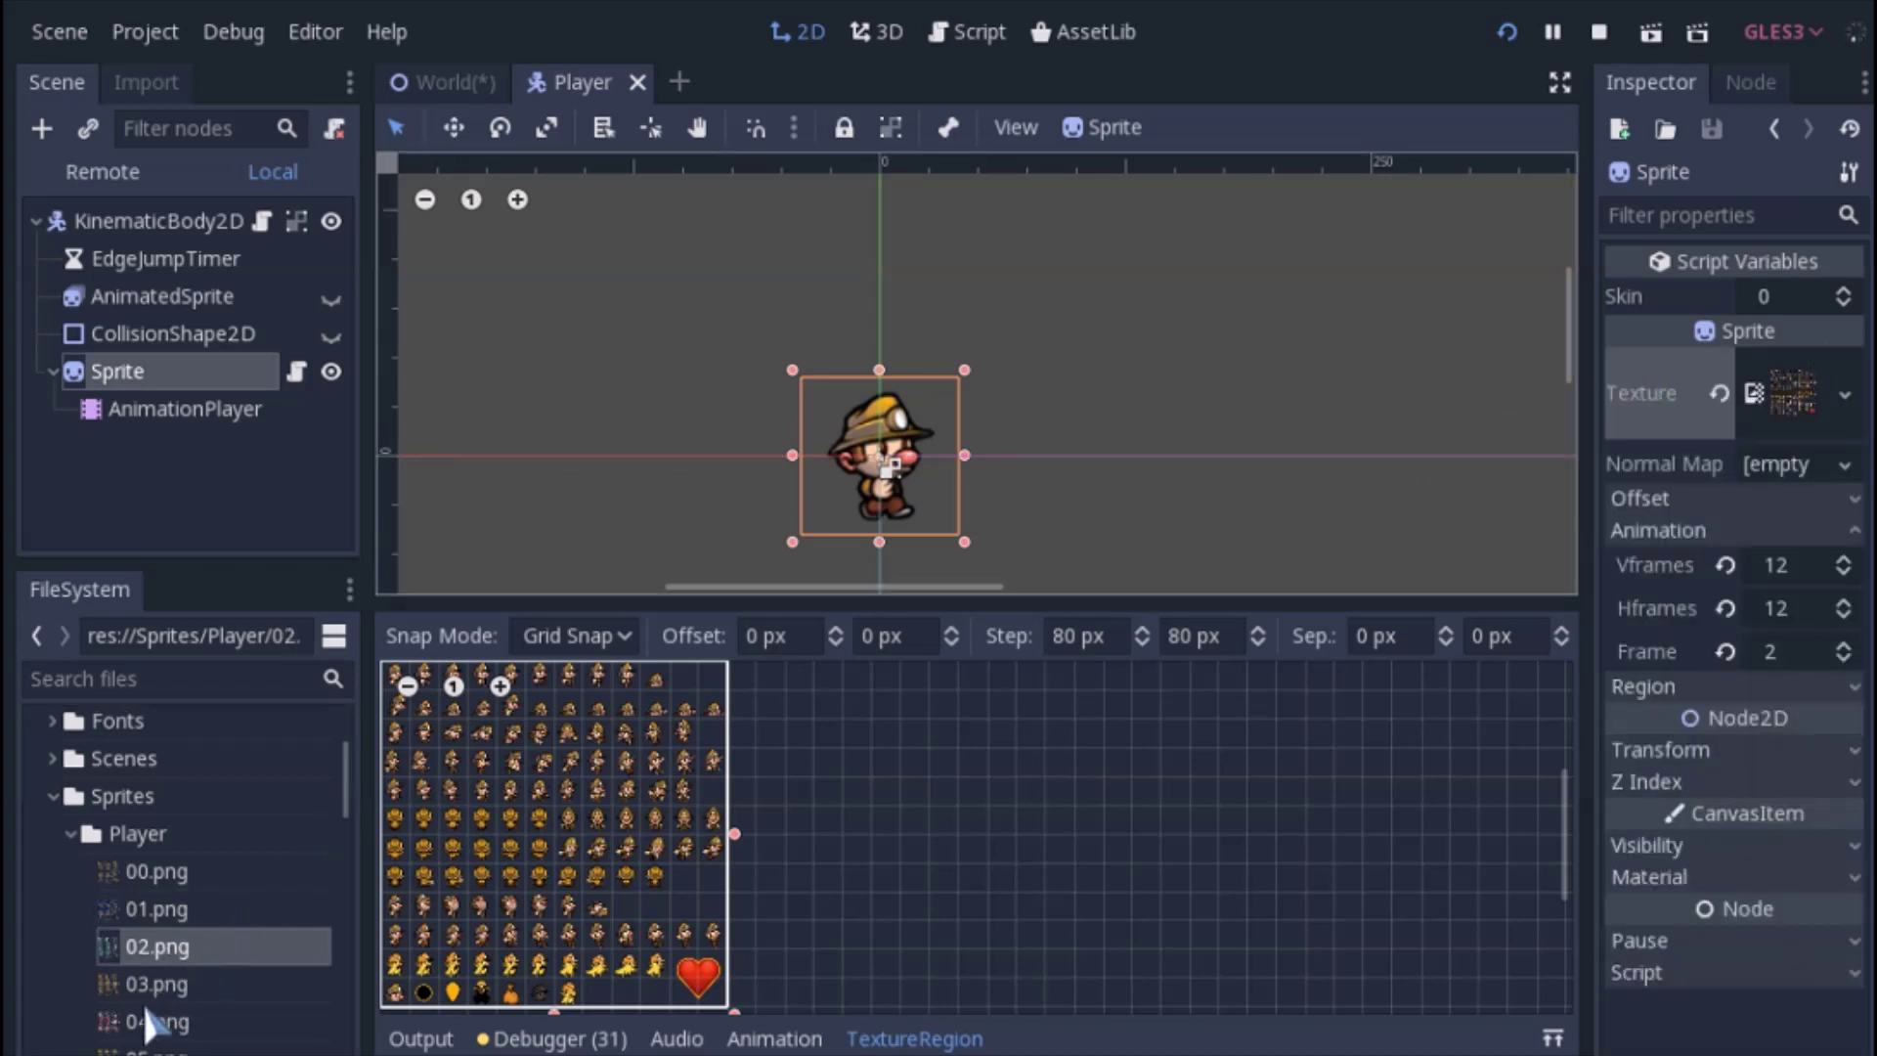
left_click_drag(146, 1022, 1782, 398)
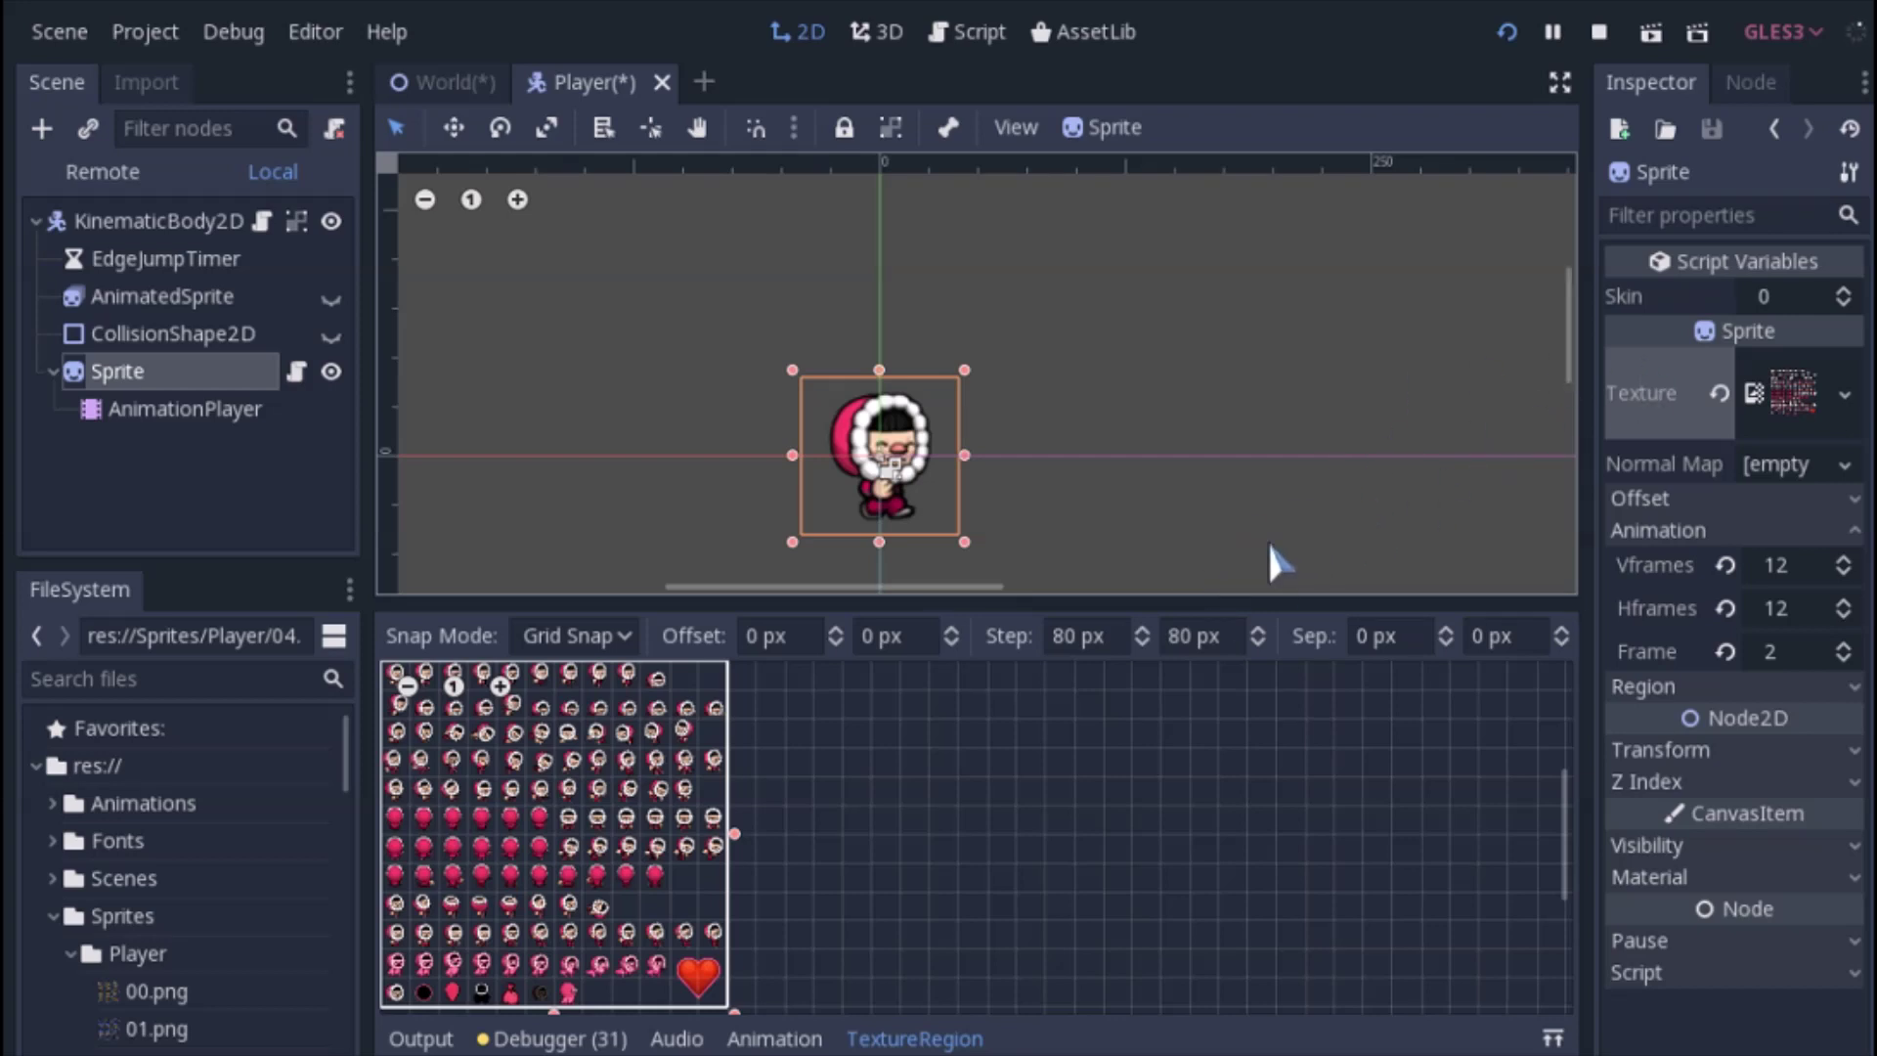
key("ctrl+z")
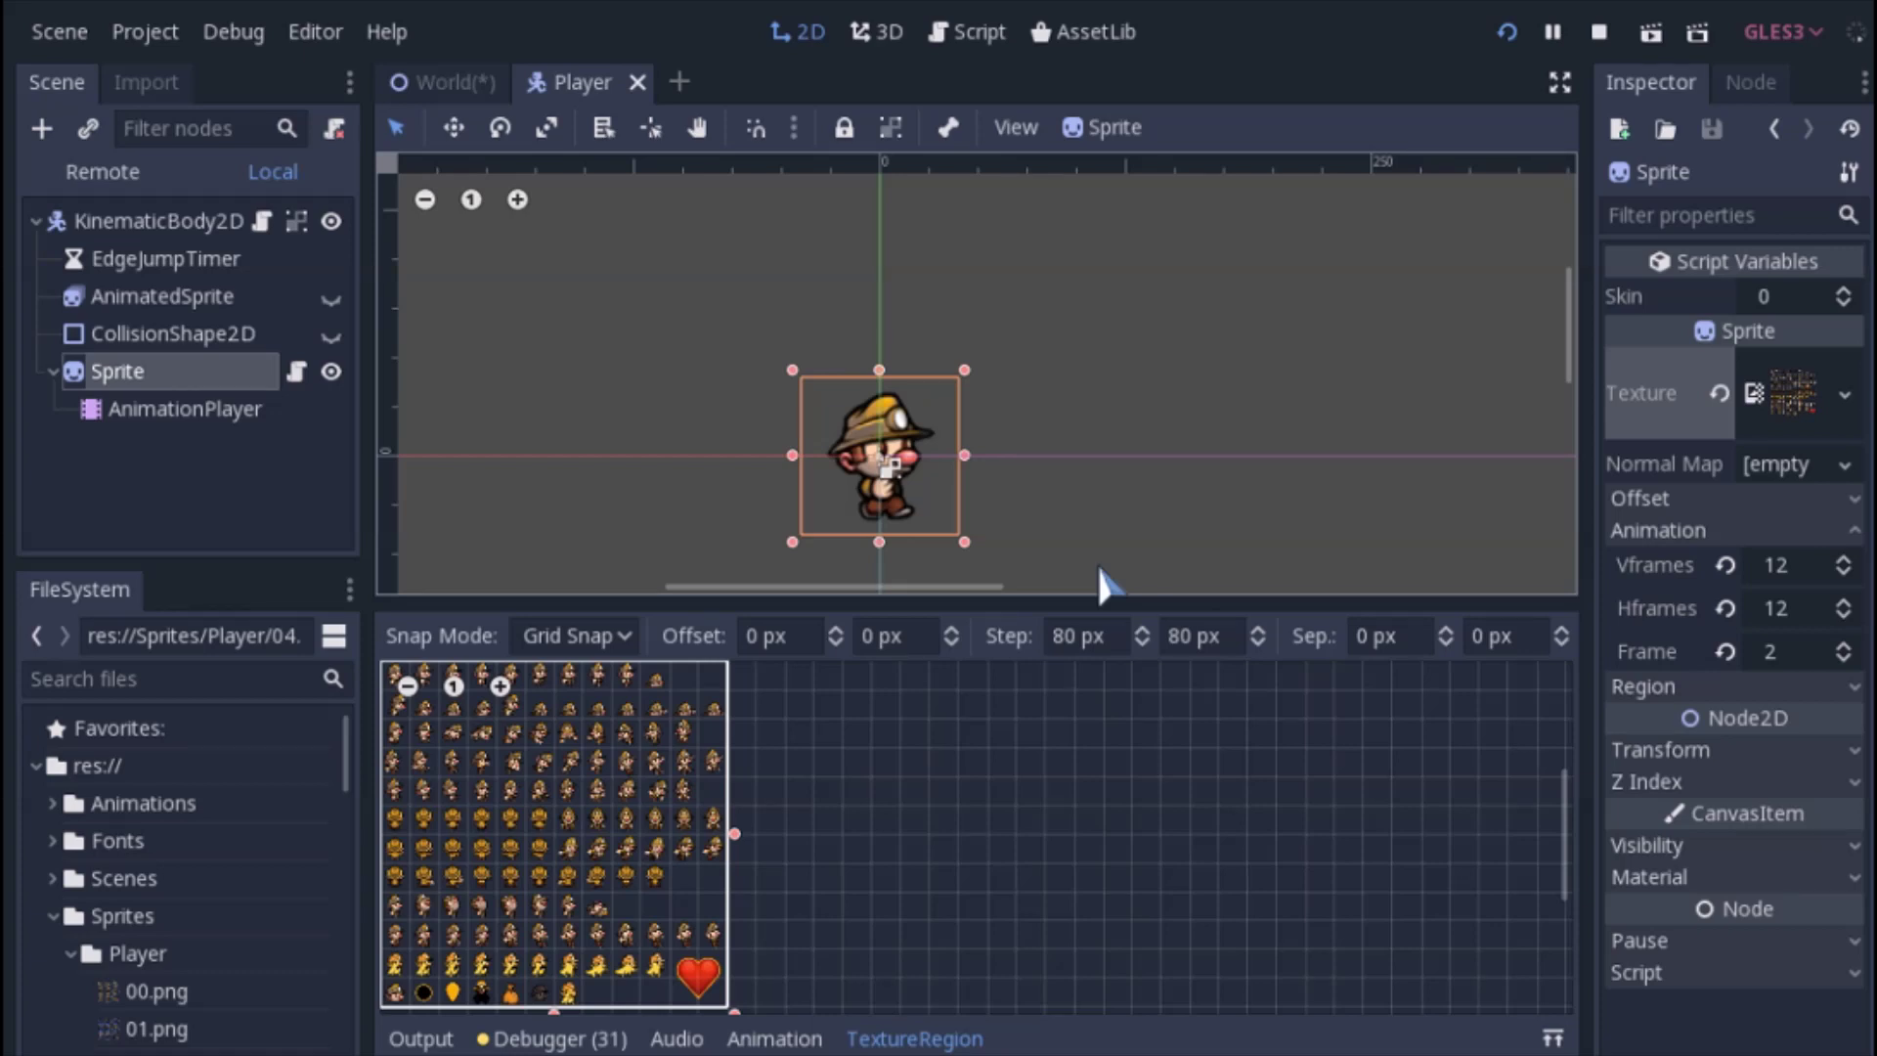
Preview the AnimationPlayer's idle and walk animations, then open the Sprite's SkinSelector.gd script
left_click(192, 405)
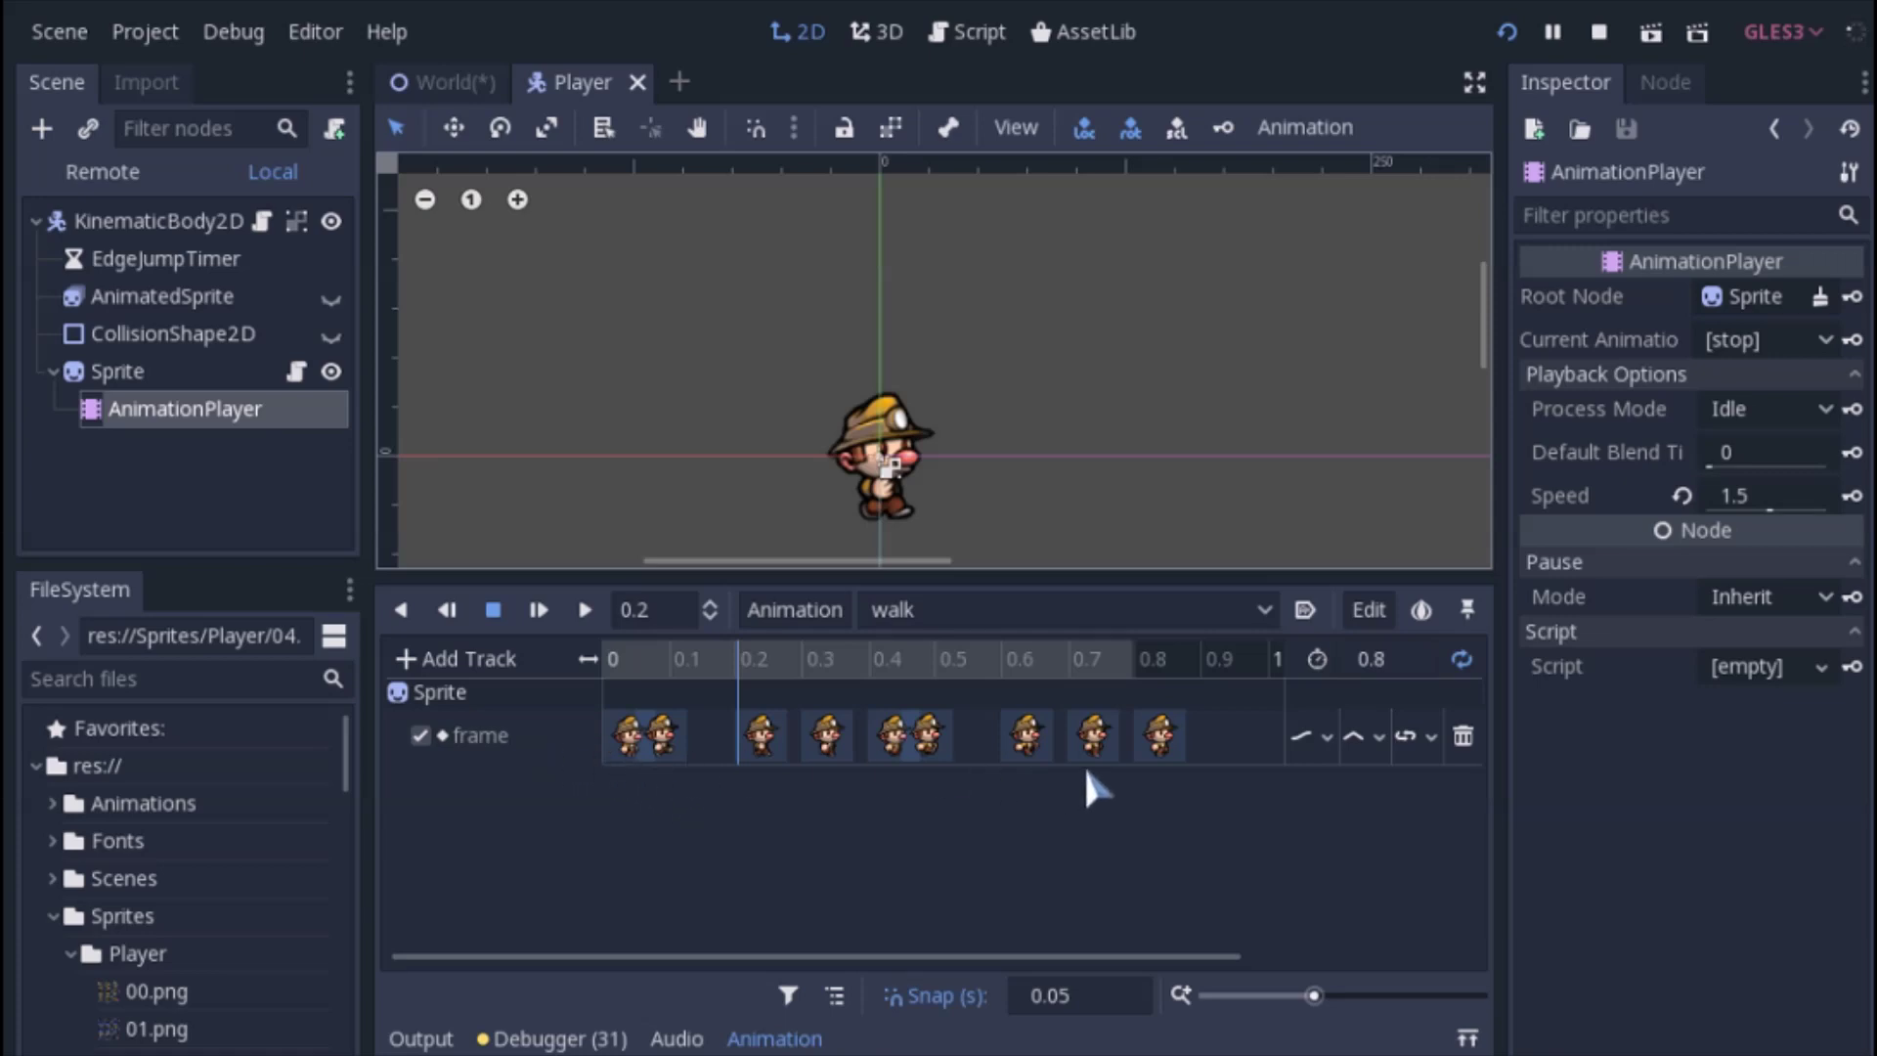
left_click(974, 613)
left_click(924, 644)
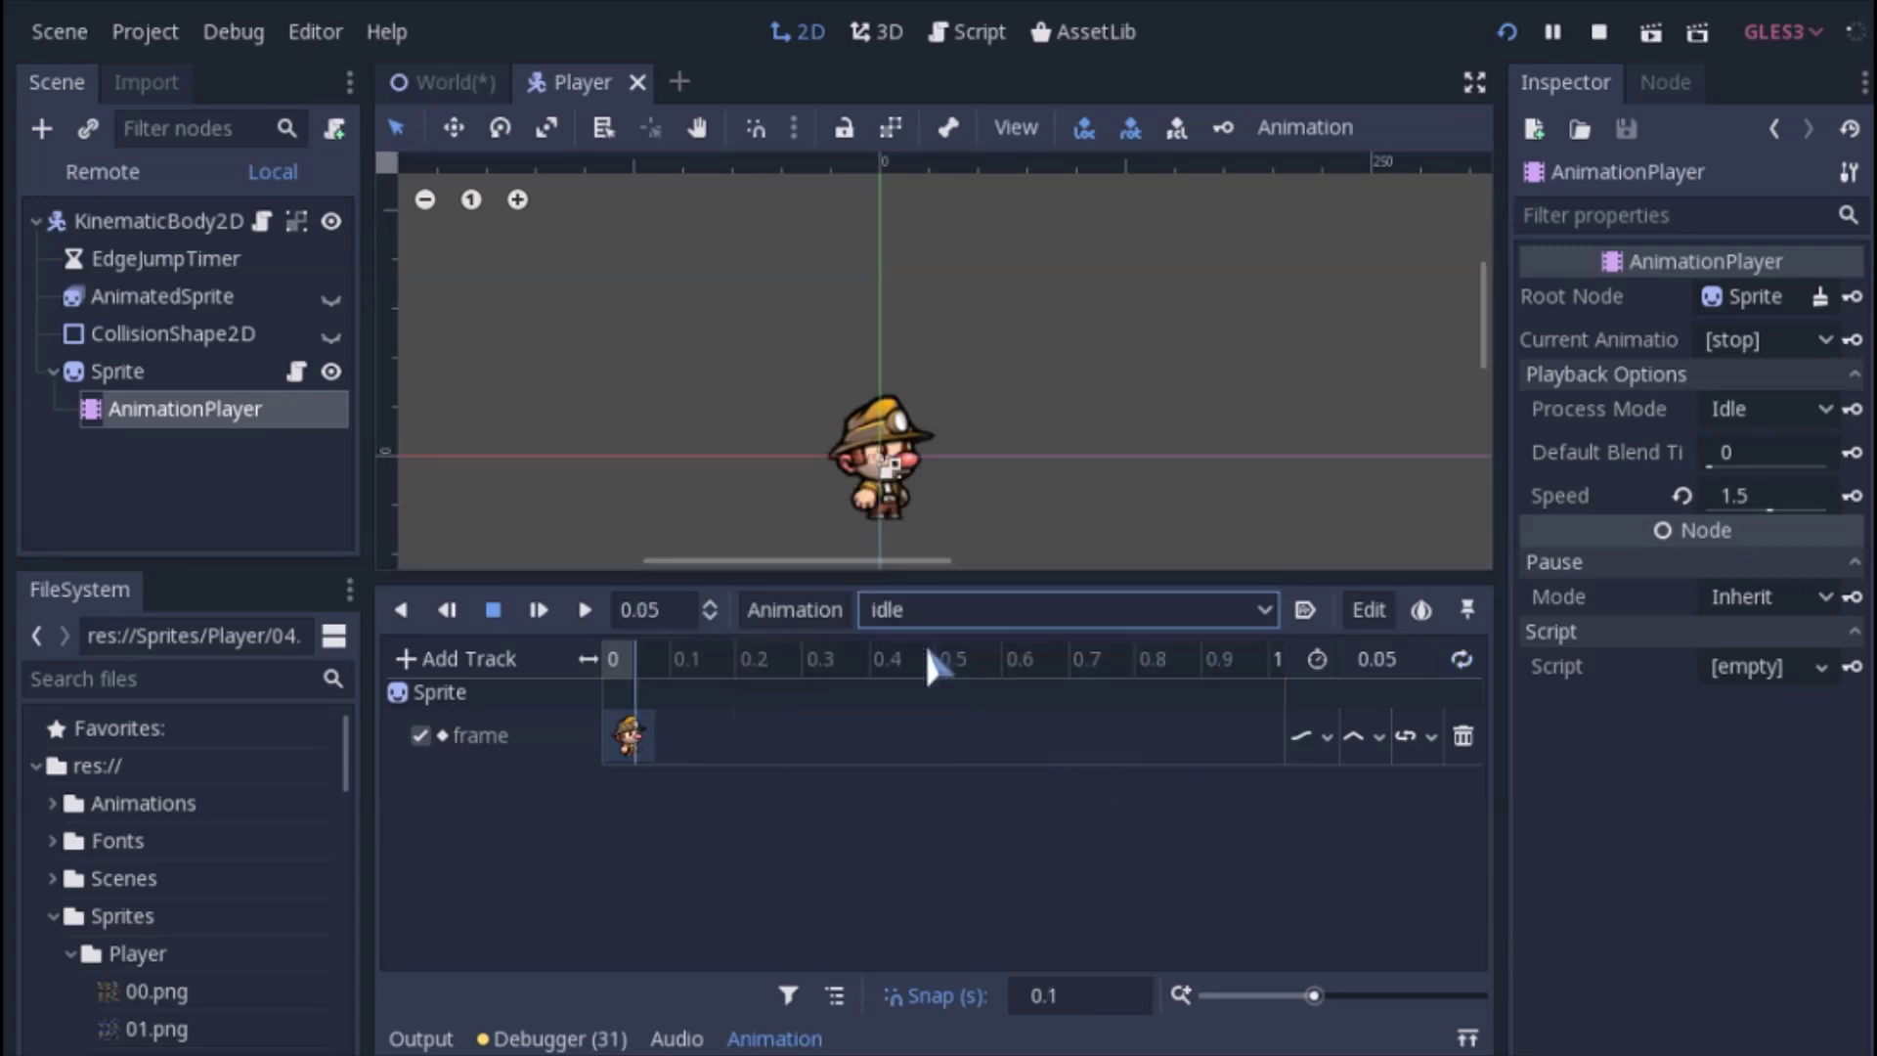
left_click(944, 612)
left_click(942, 690)
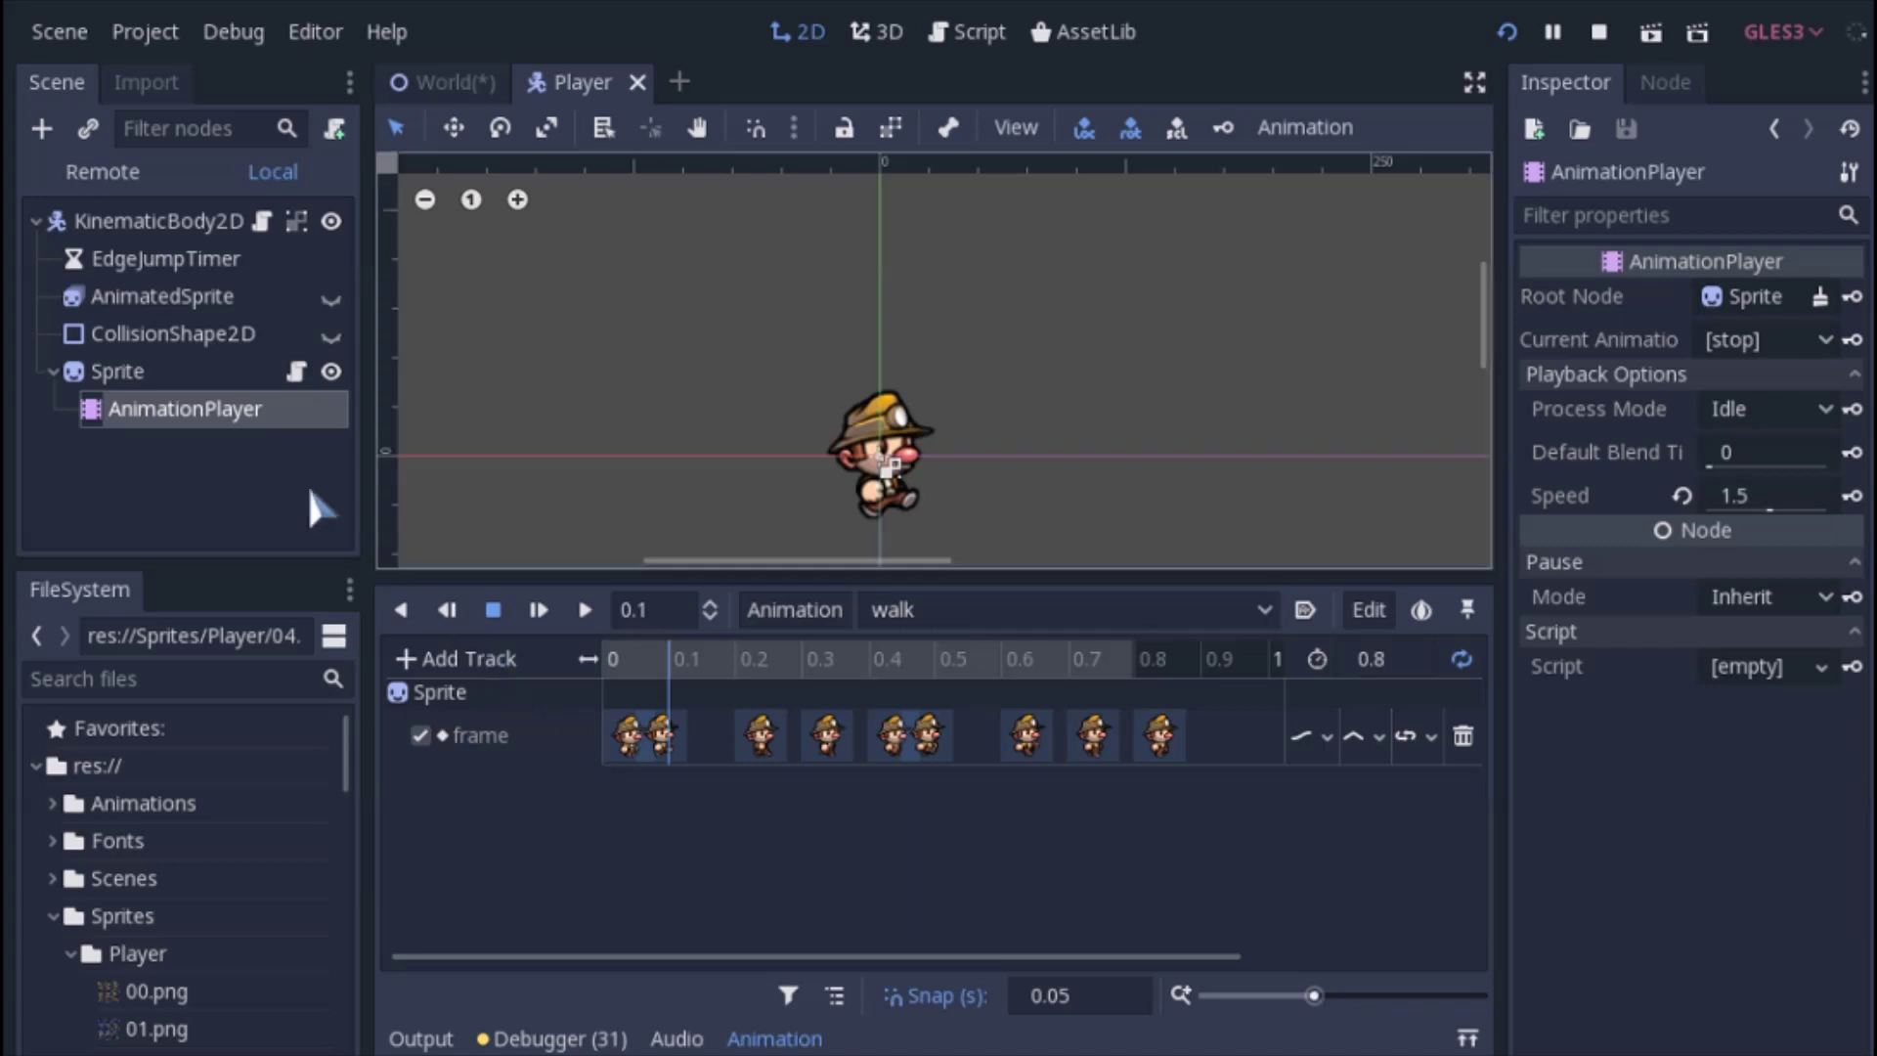
left_click(118, 371)
left_click(295, 371)
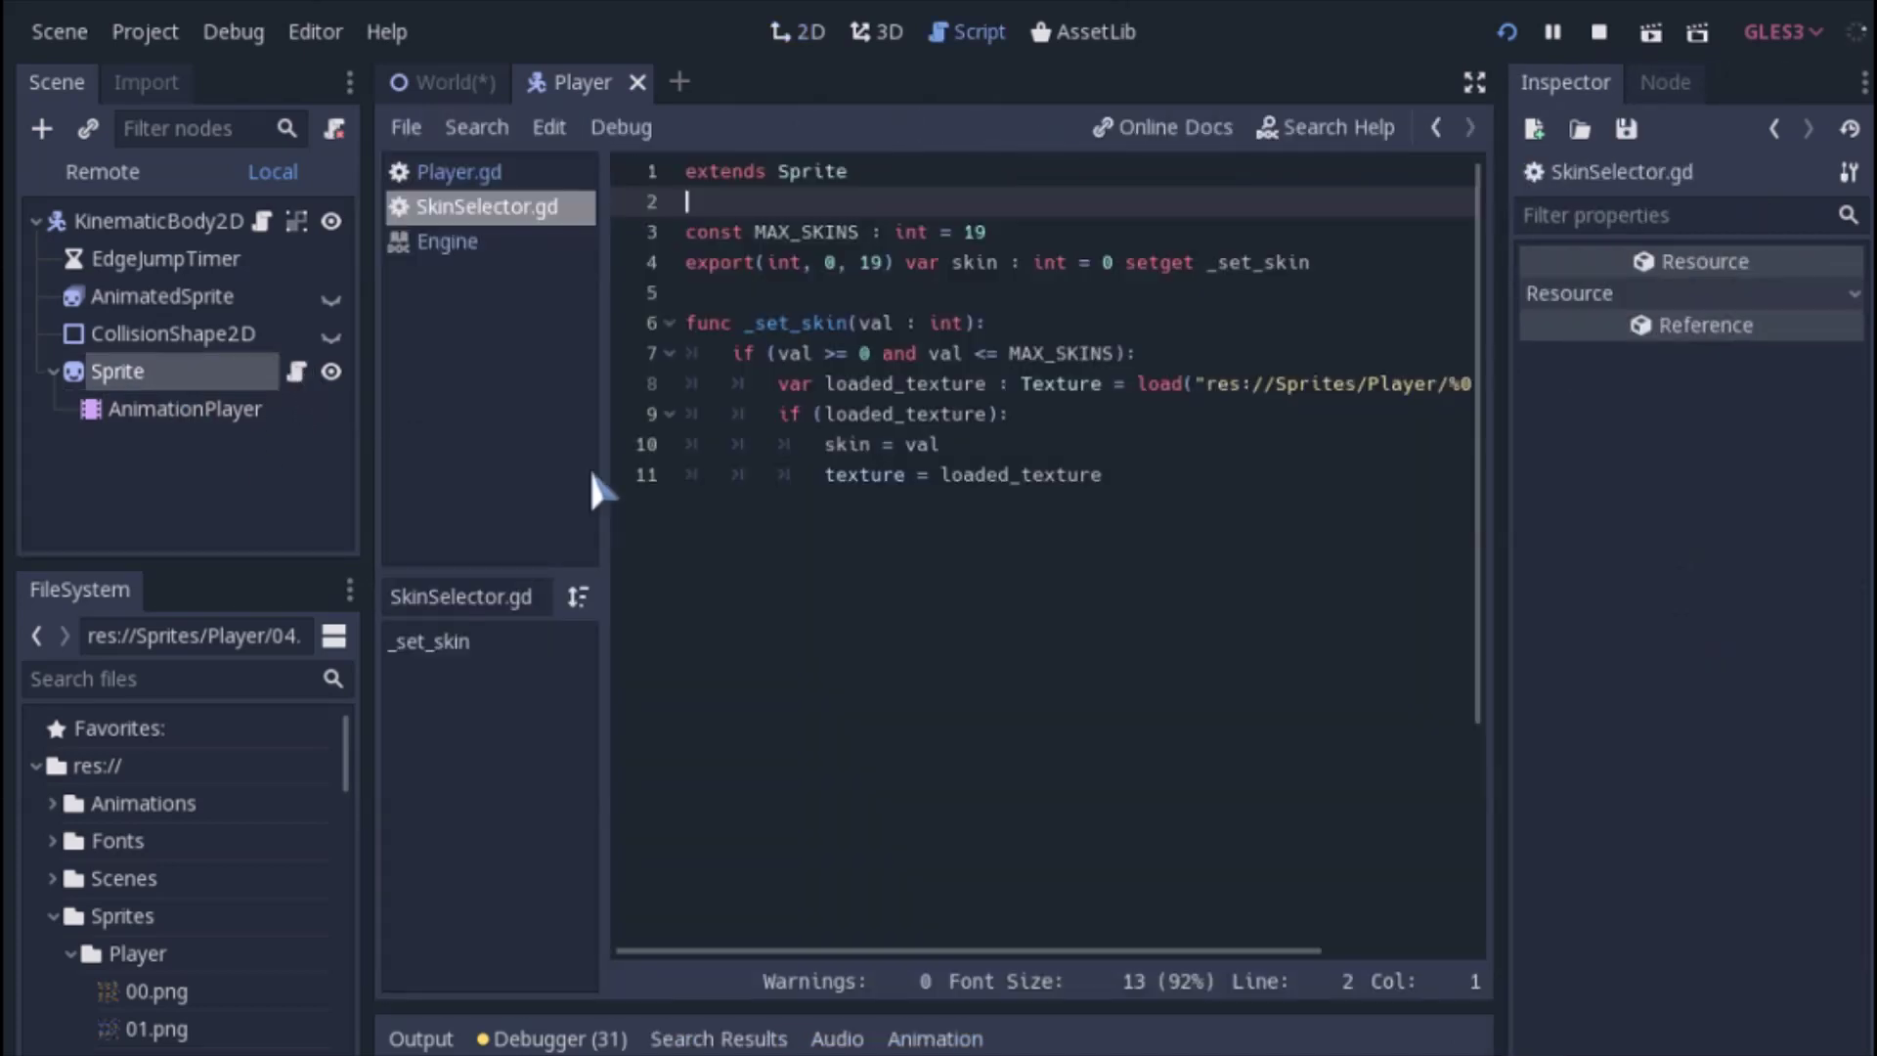
Inspect the spritesheet load path on line 8 of SkinSelector.gd in distraction-free mode
left_click(1076, 476)
key("ctrl+shift+F11")
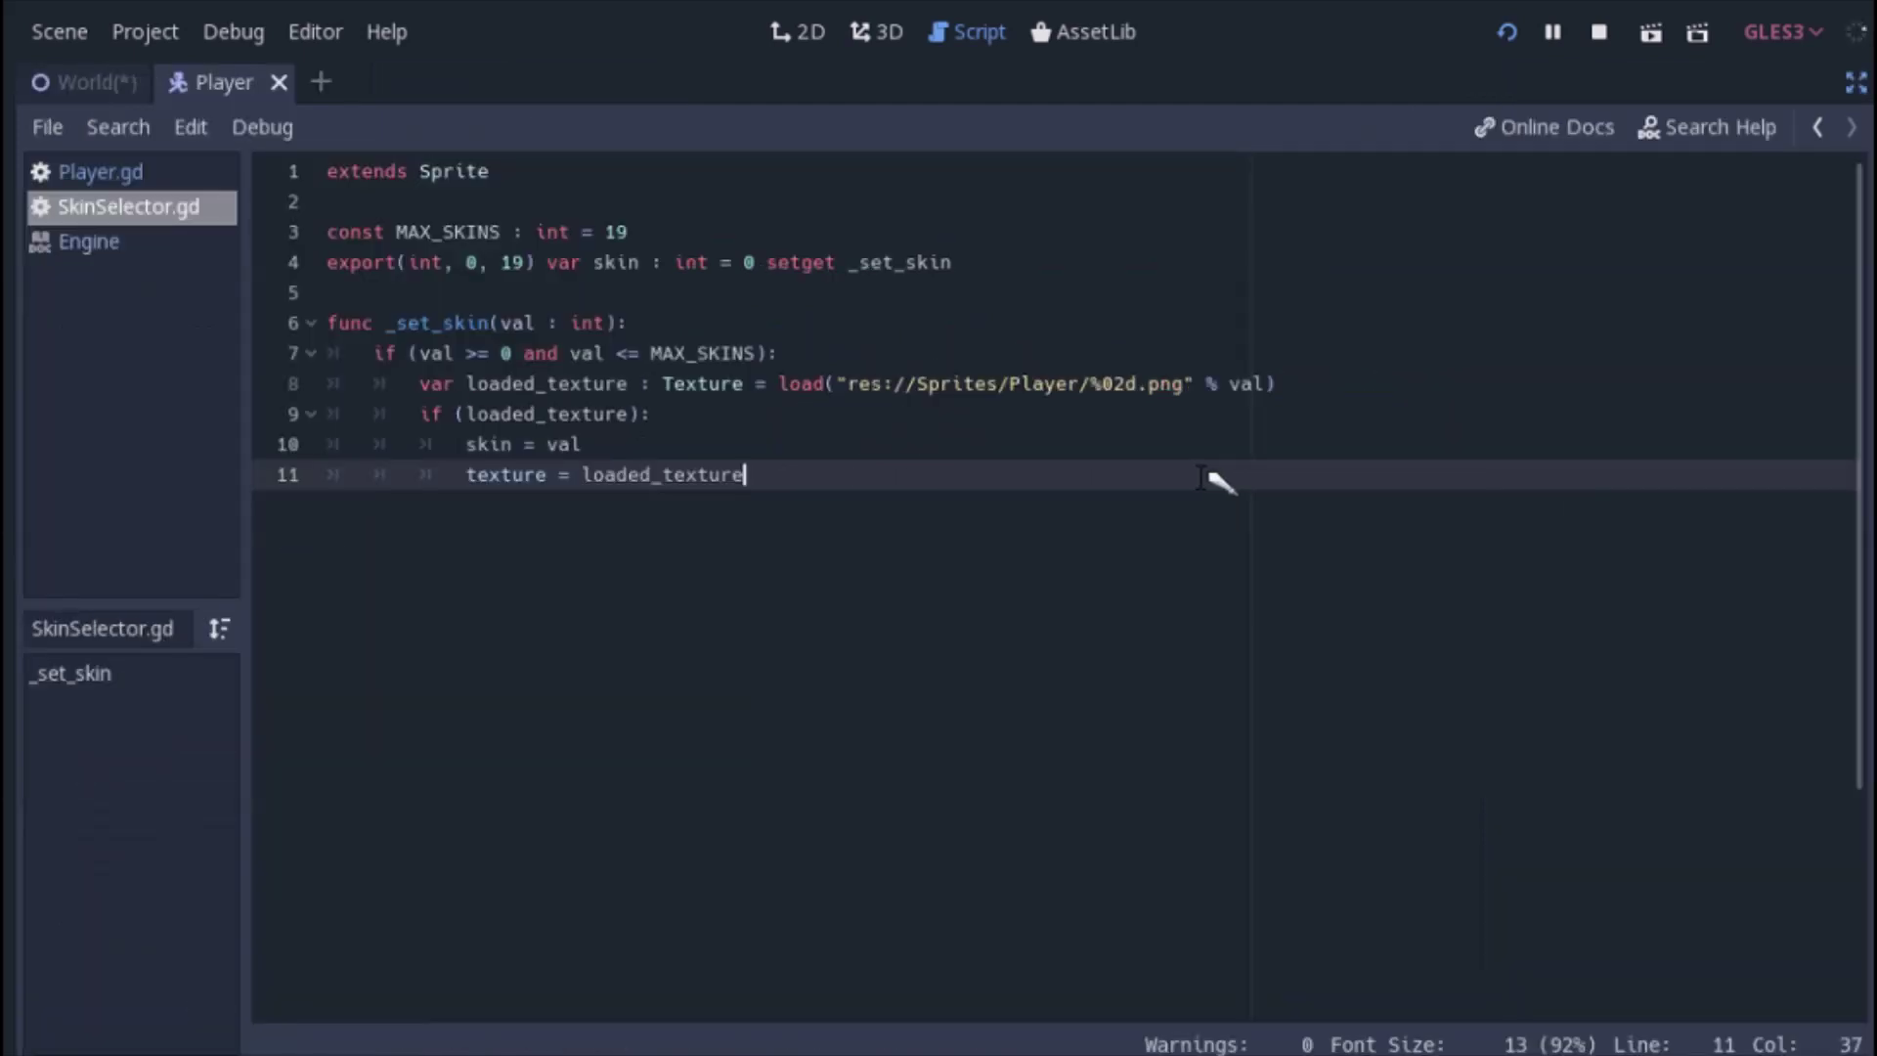
left_click(848, 383)
left_click_drag(851, 383, 1254, 383)
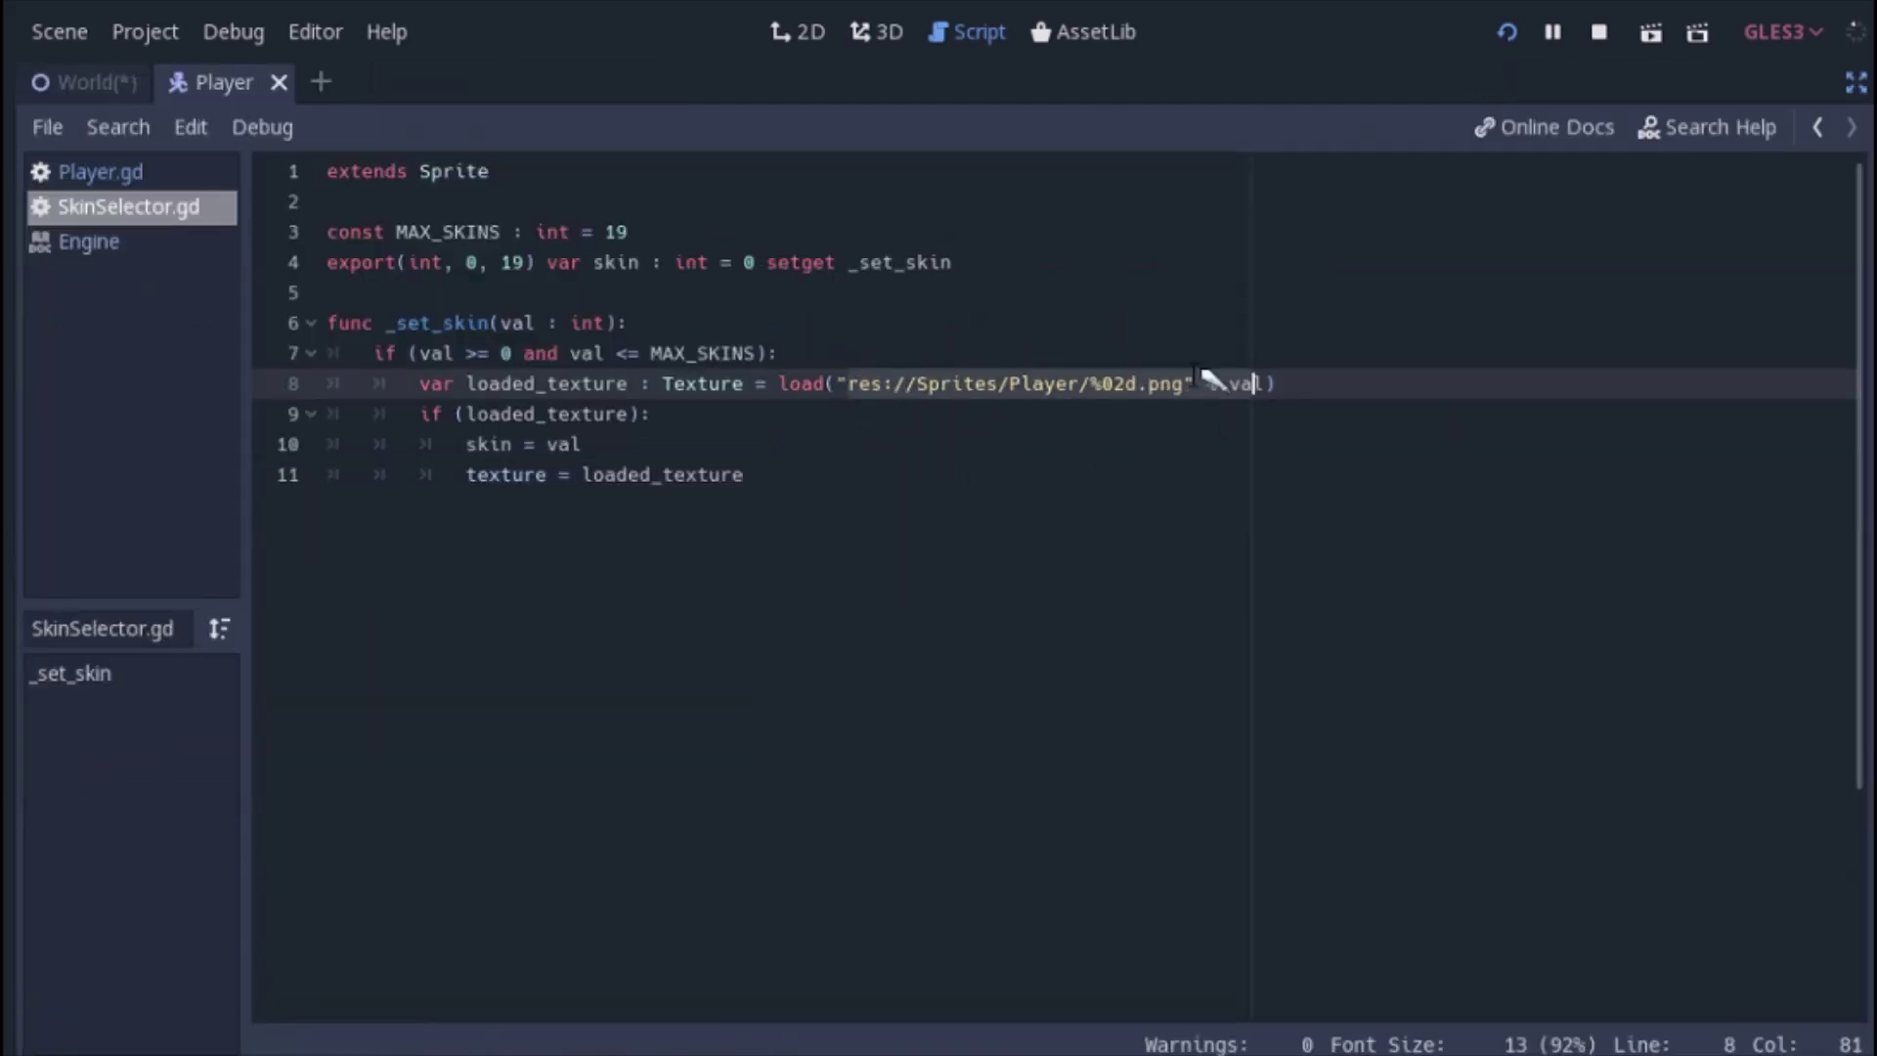
key("ctrl+shift+F11")
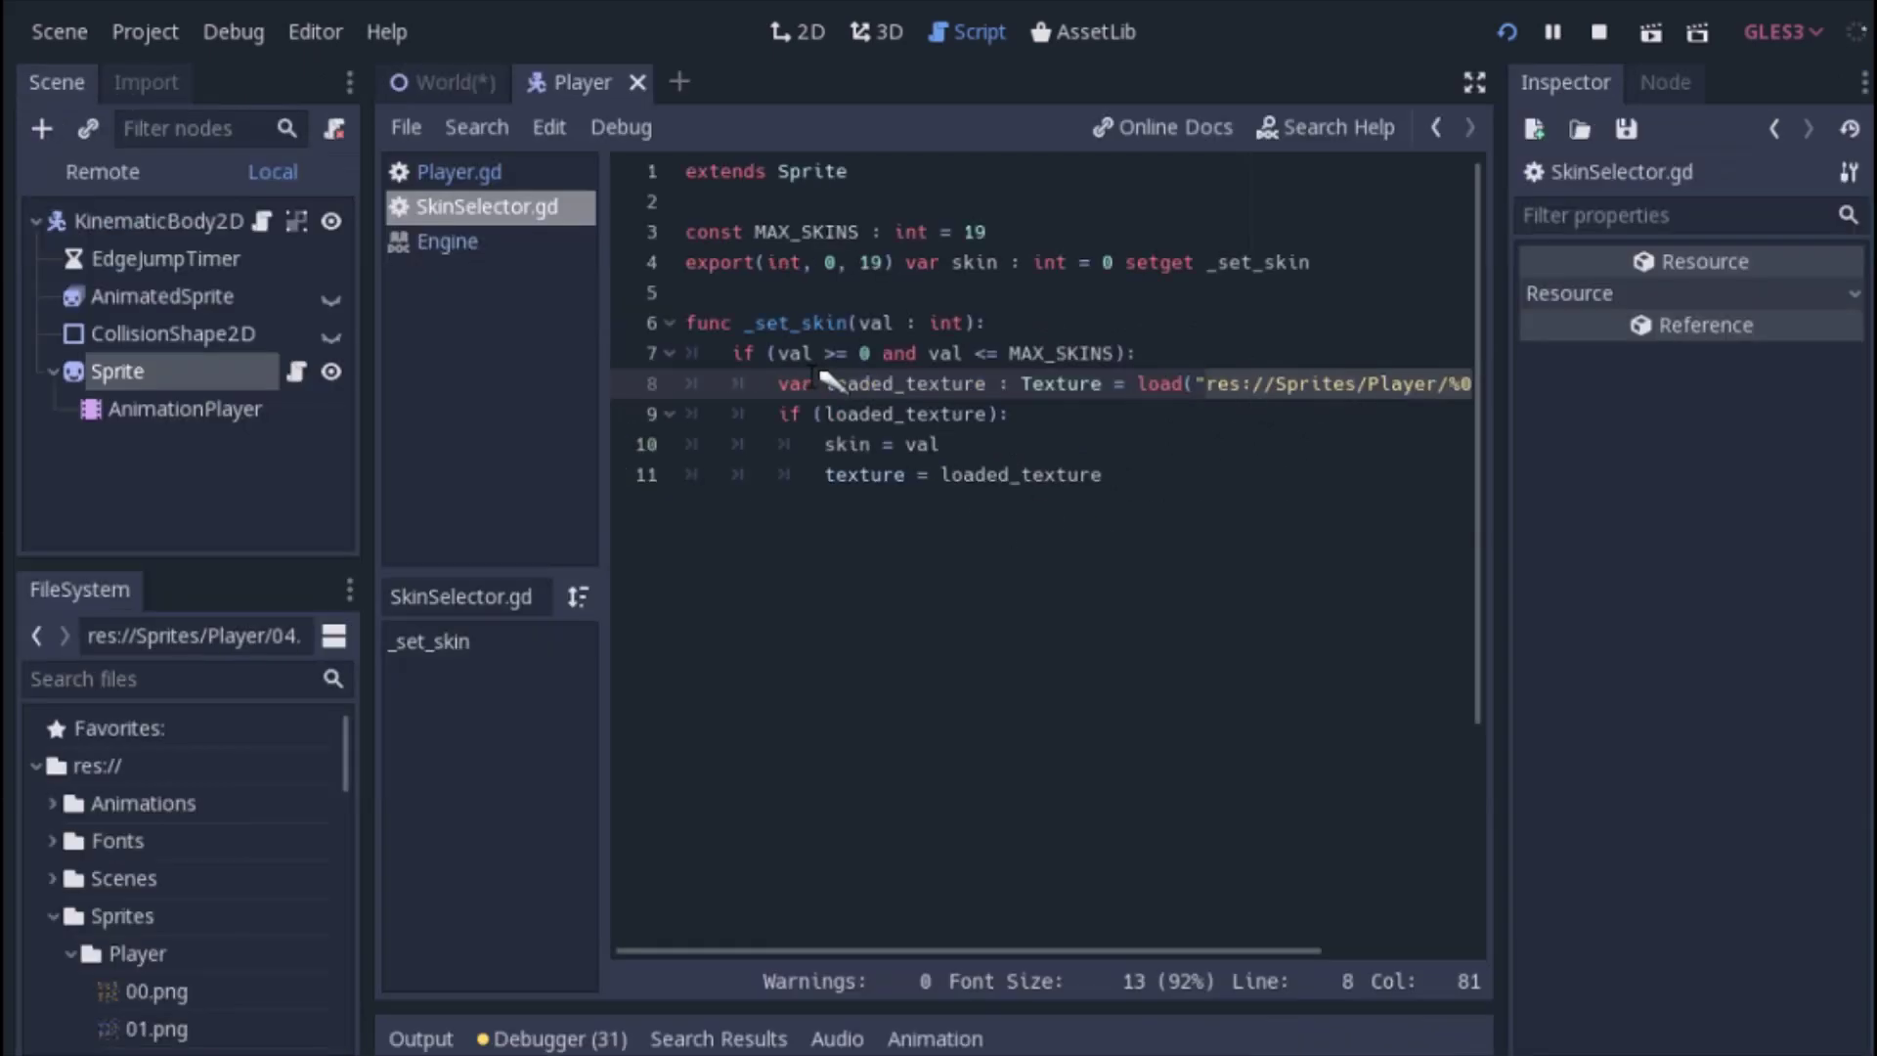
Scroll through the whole SkinSelector.gd script and come back to line 11
scroll(183, 770, "down", 2)
scroll(198, 972, "down", 1)
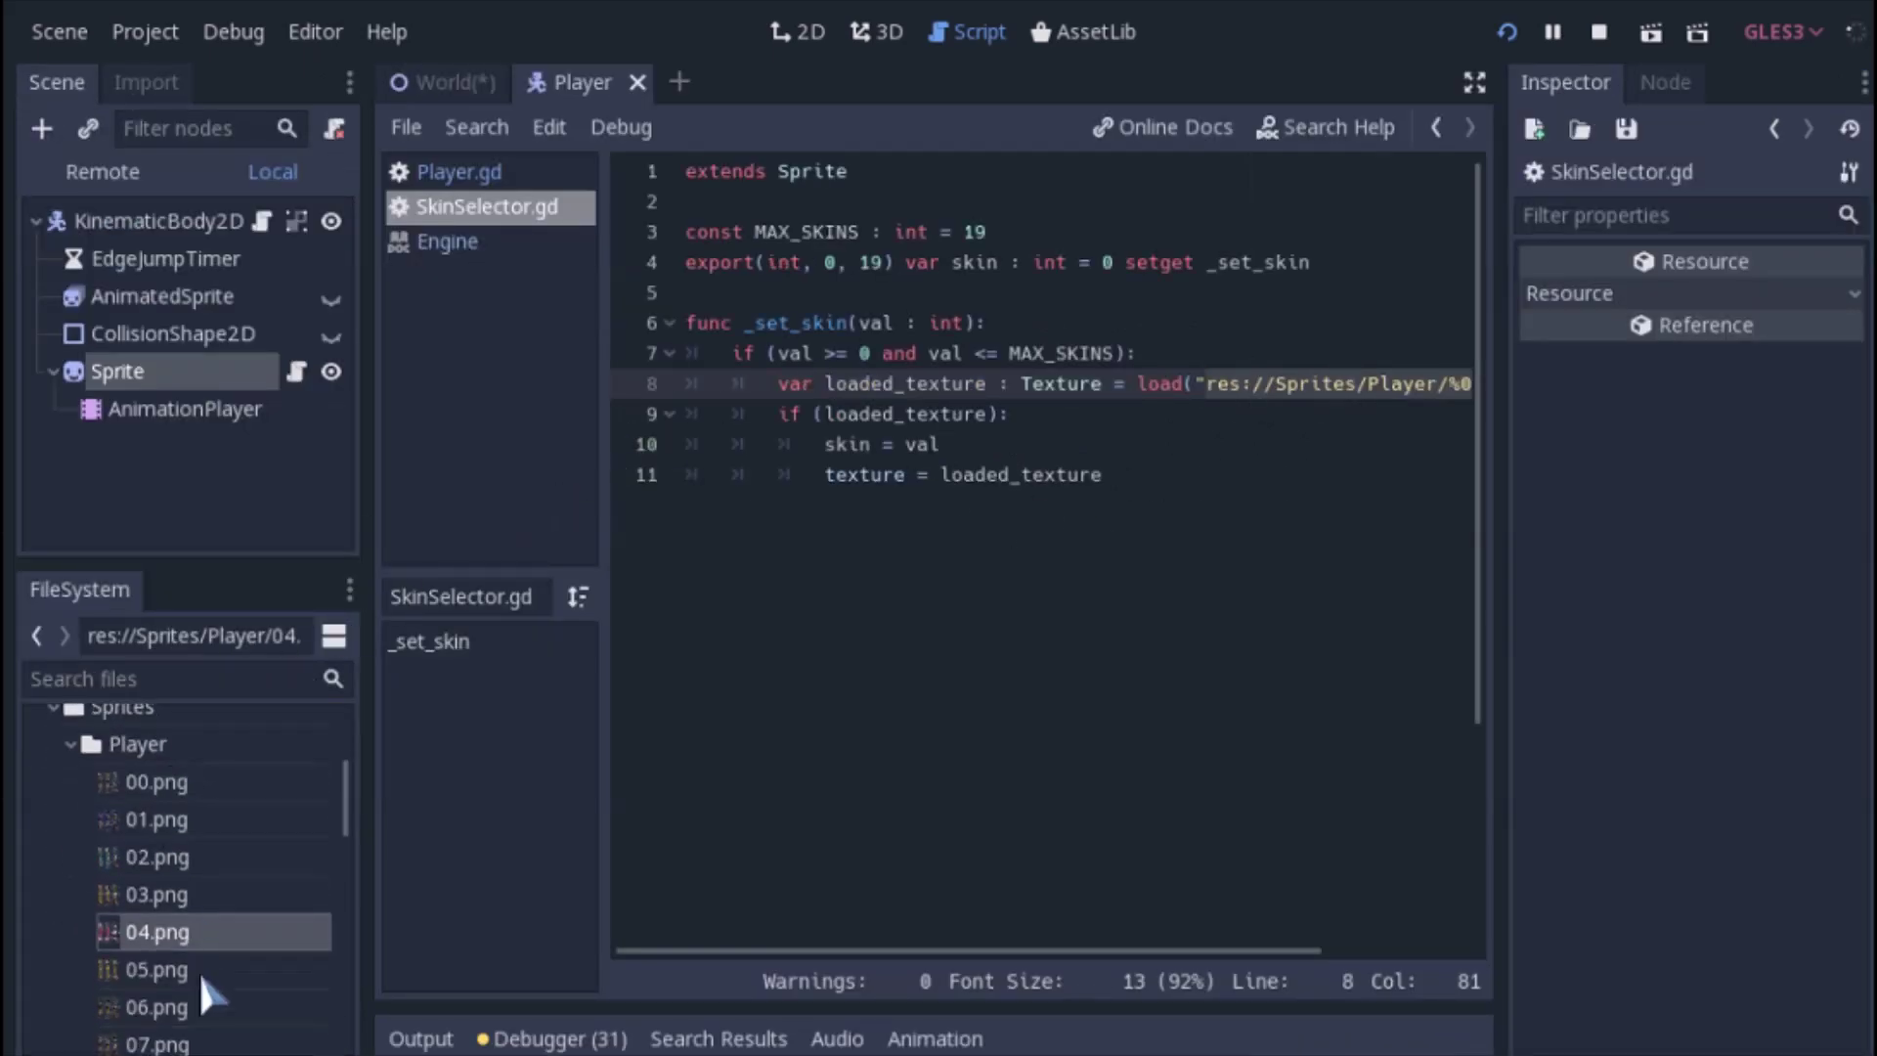
scroll(163, 864, "down", 2)
scroll(178, 964, "up", 3)
scroll(167, 854, "down", 5)
scroll(184, 968, "down", 3)
scroll(186, 929, "down", 5)
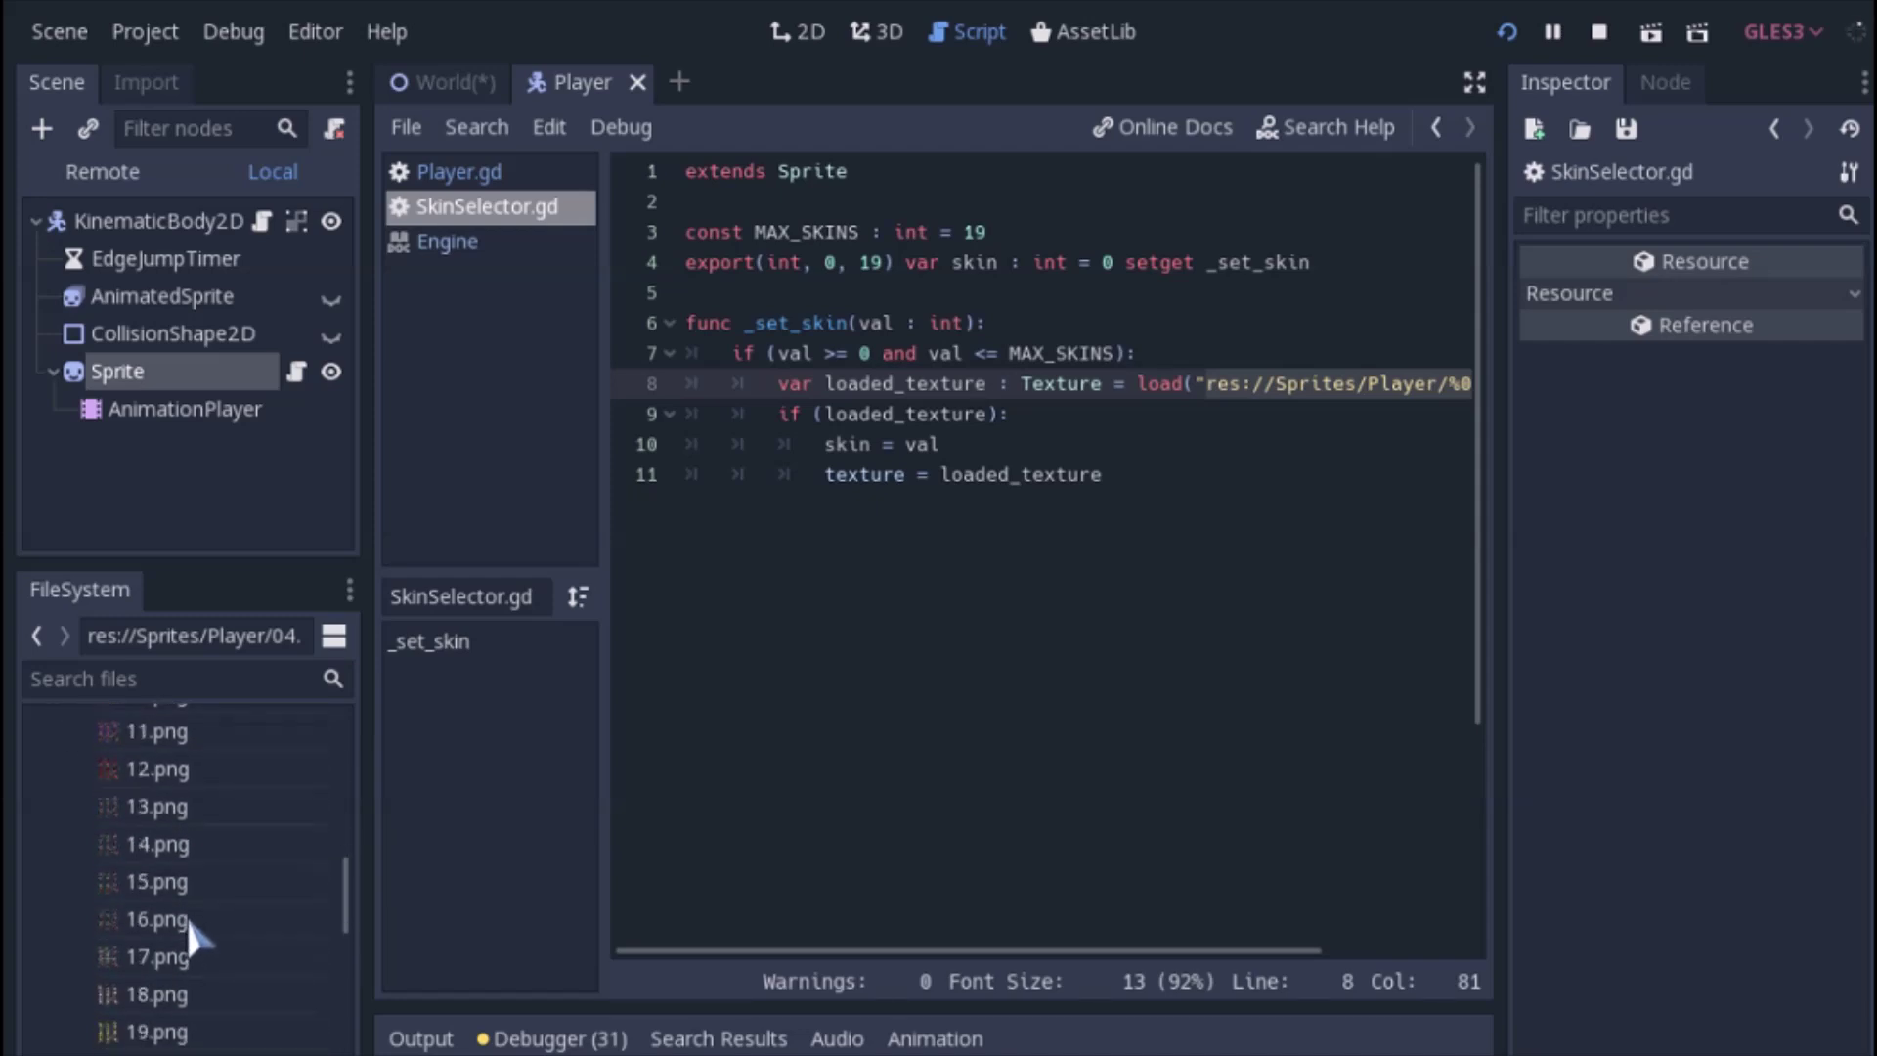
scroll(201, 904, "up", 3)
scroll(196, 880, "up", 5)
scroll(192, 864, "up", 2)
left_click(797, 740)
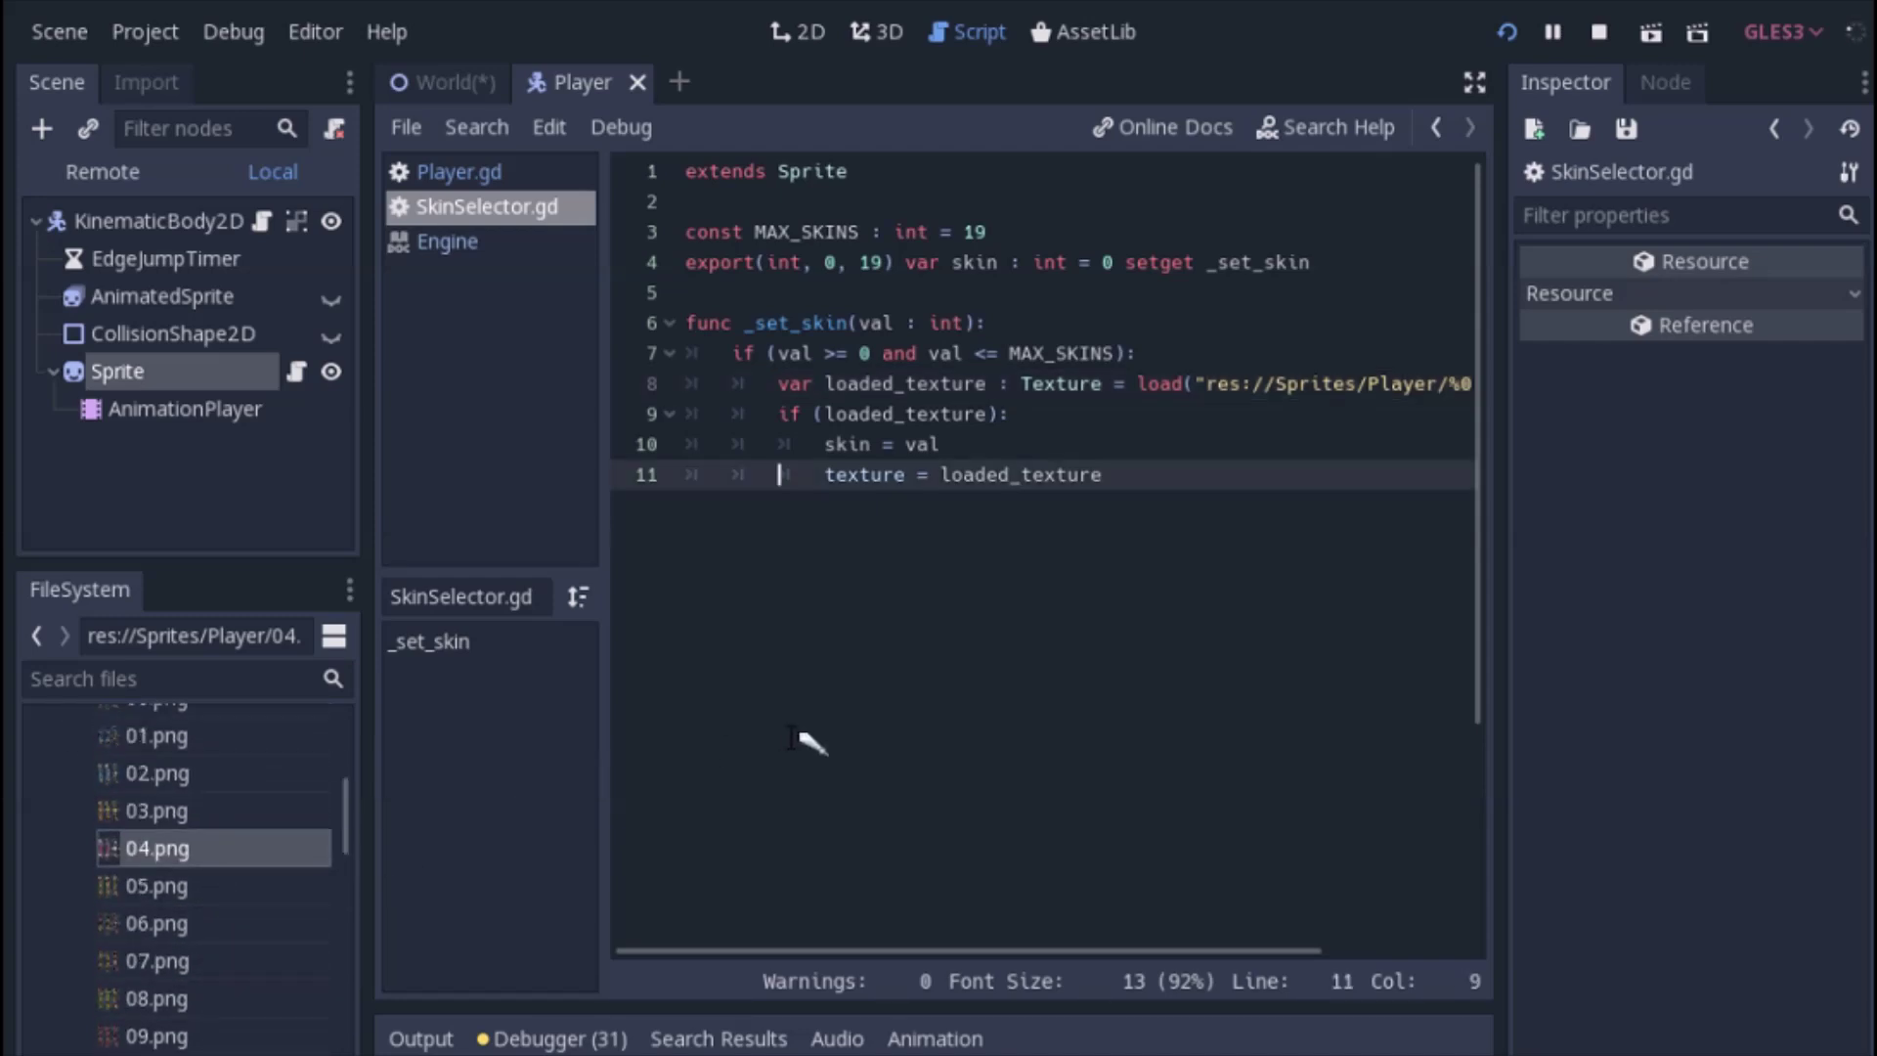
Highlight the int type and all uses of val in the skin setter, then show the Sprite in 2D view
key("ctrl+shift+F11")
left_click(1123, 383)
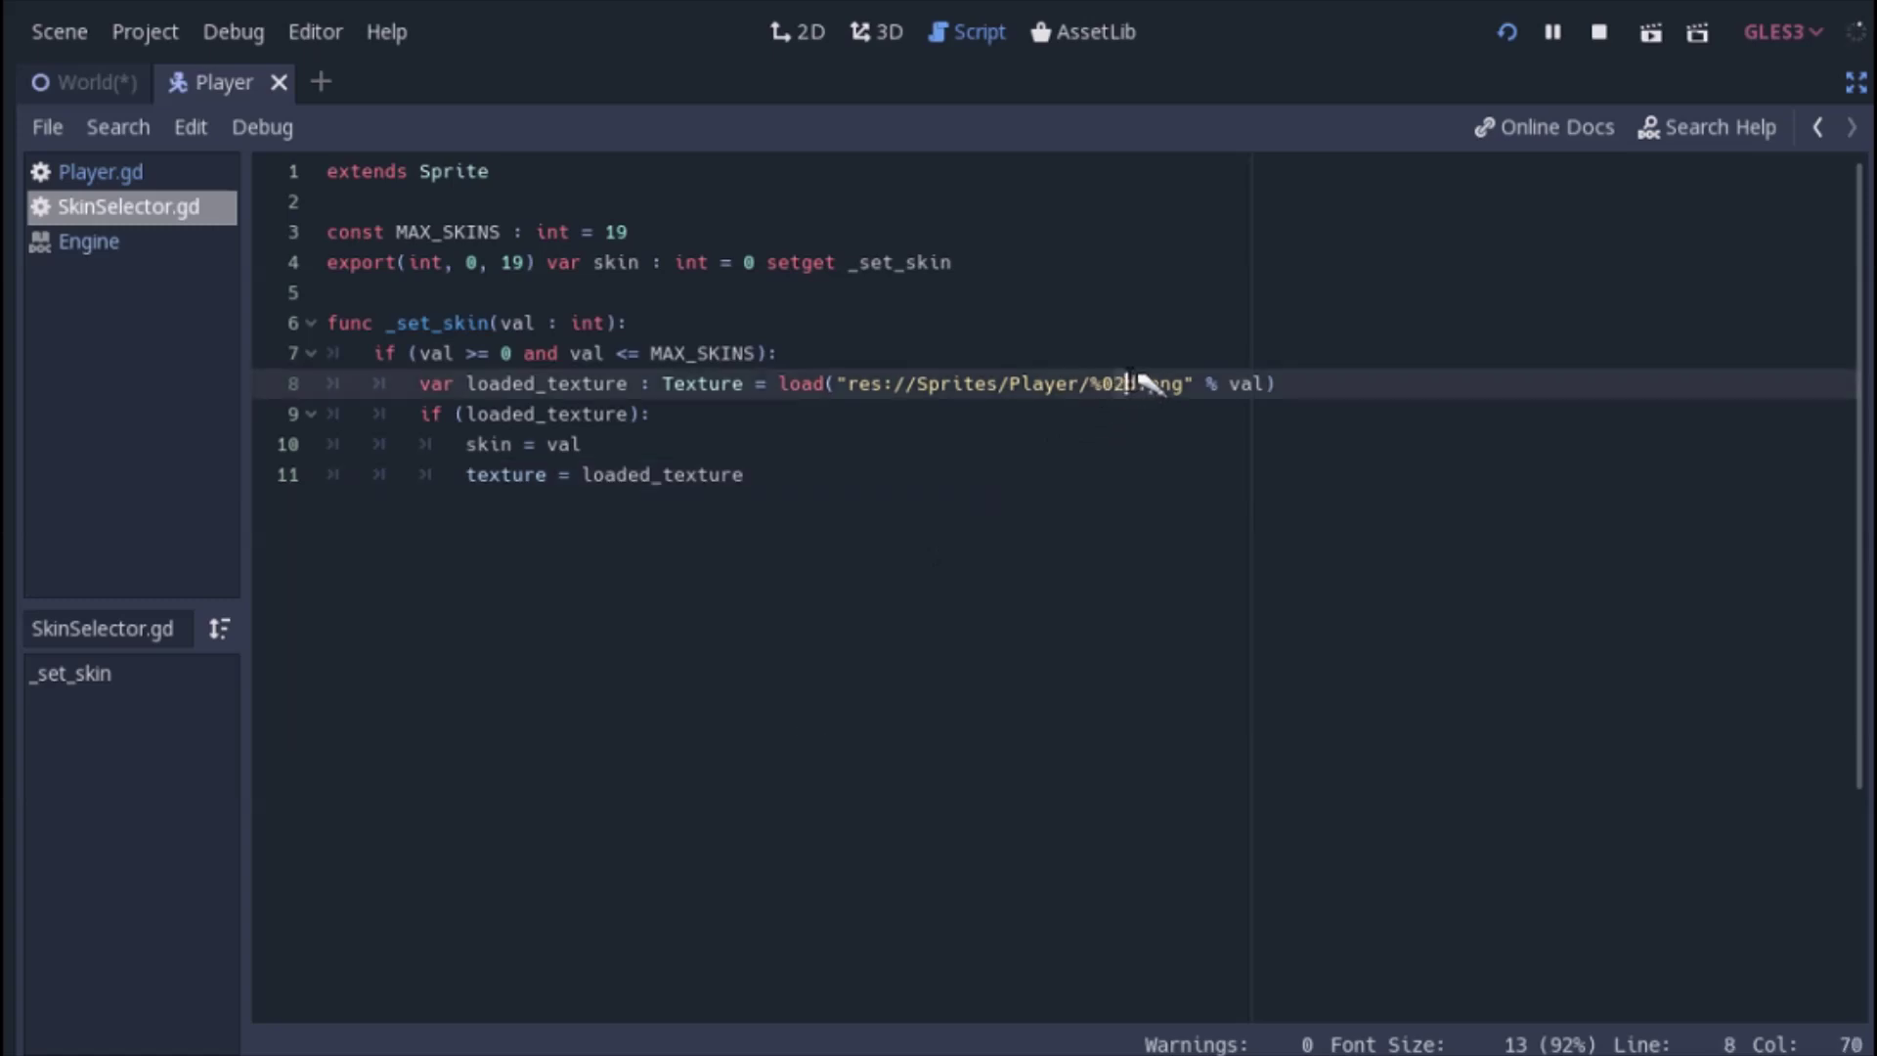
double_click(586, 323)
double_click(520, 322)
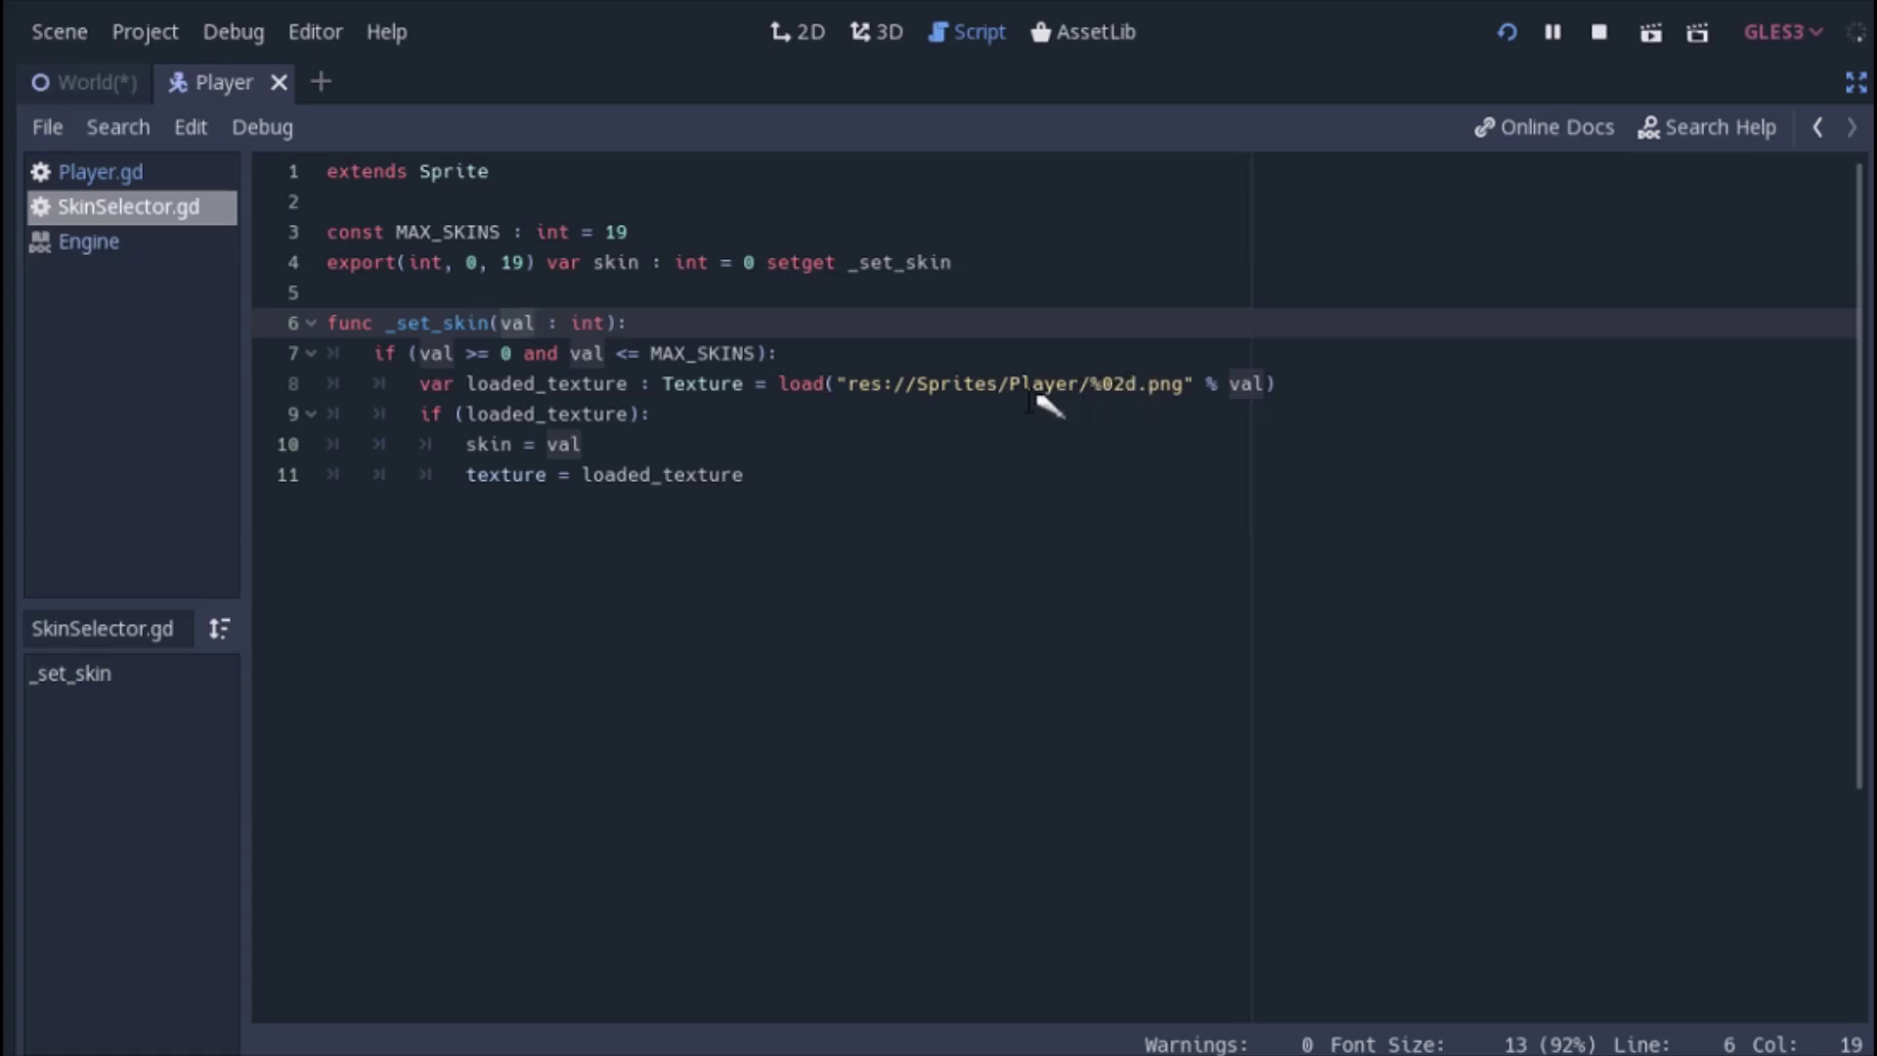
key("ctrl+shift+F11")
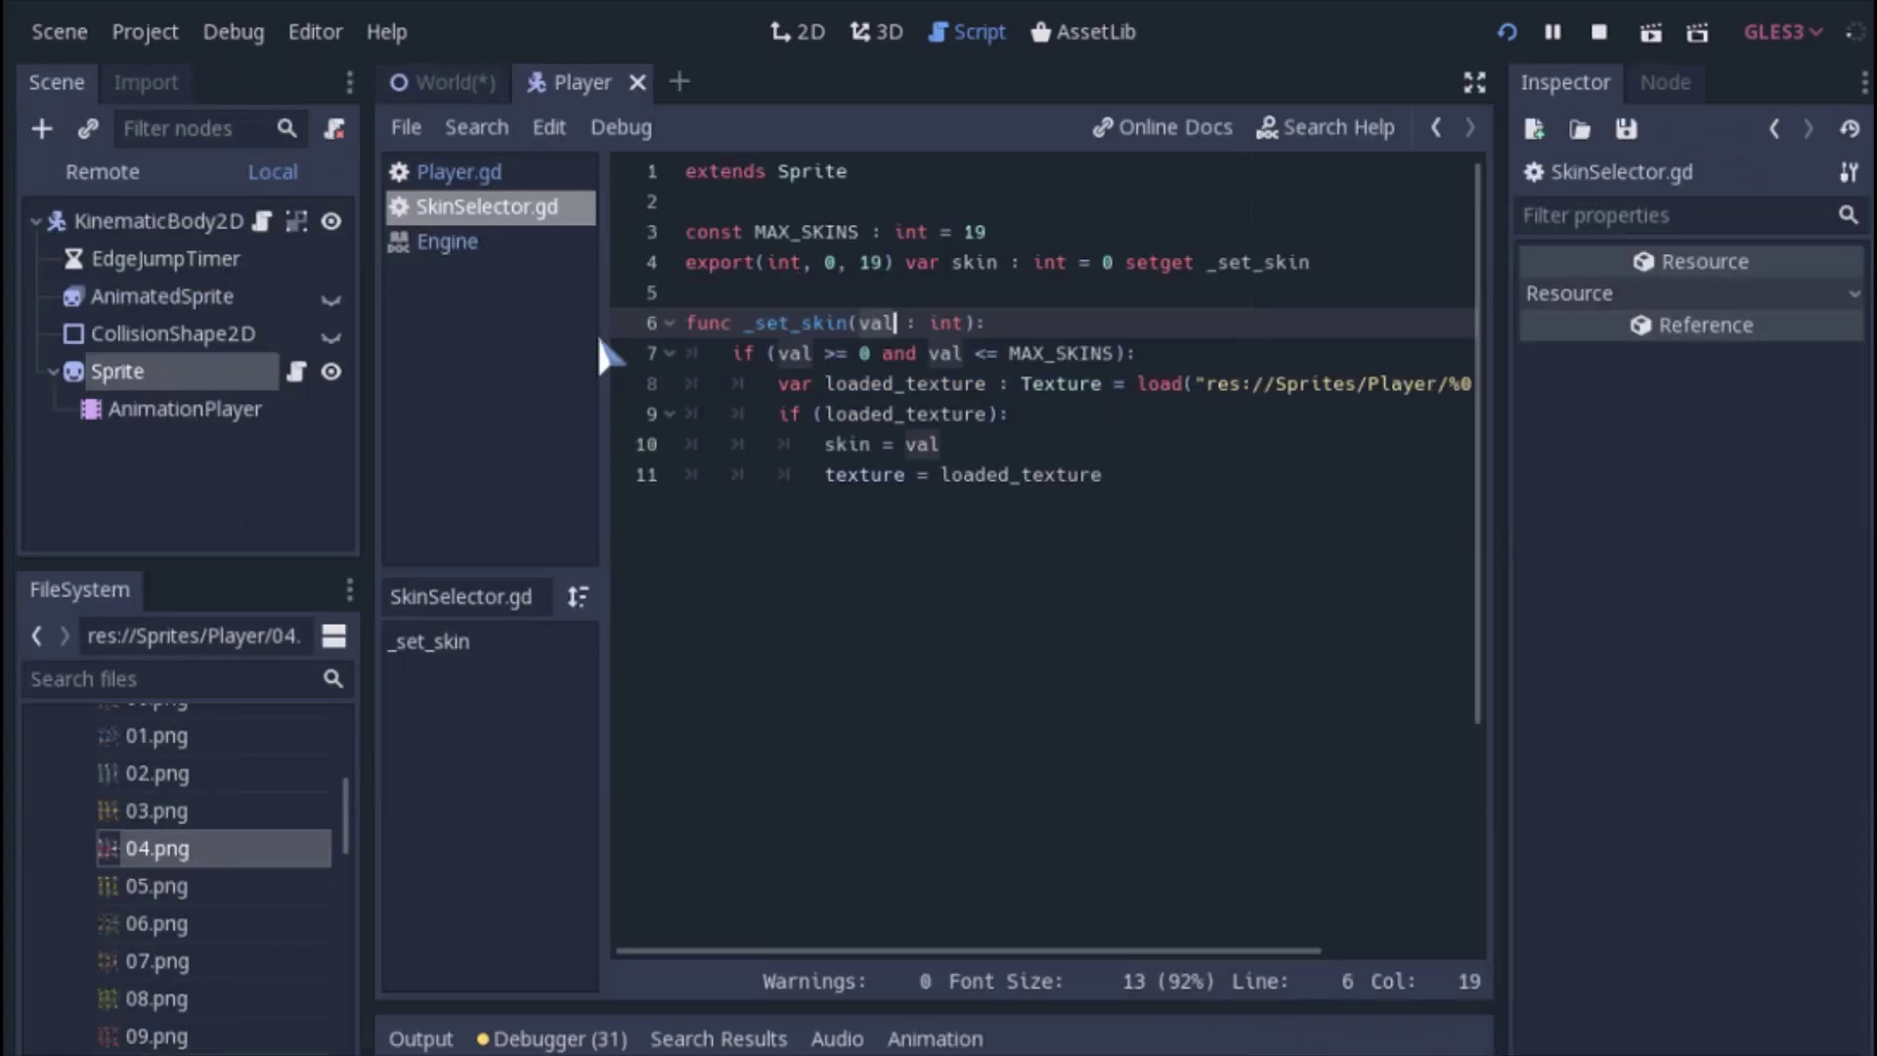
left_click(202, 374)
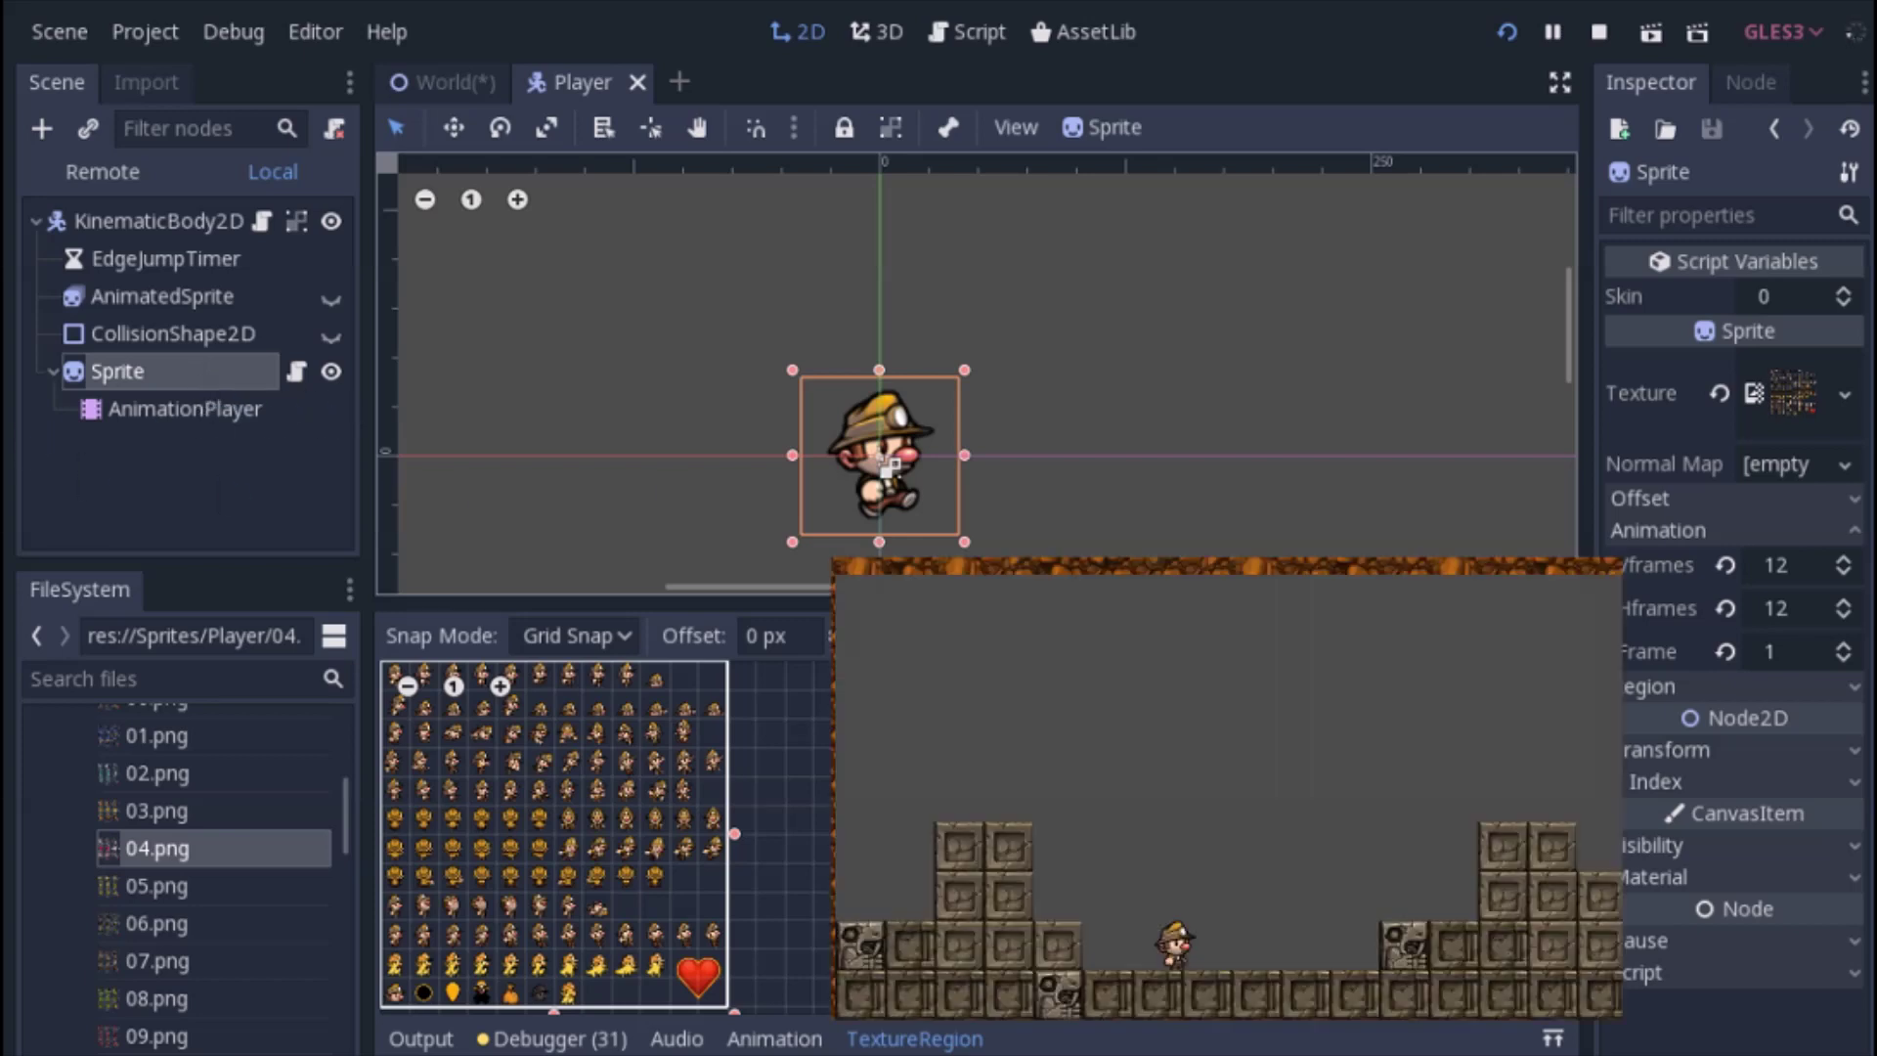
Step the Sprite's Skin value up to 6, then close the running game window
left_click(1844, 291)
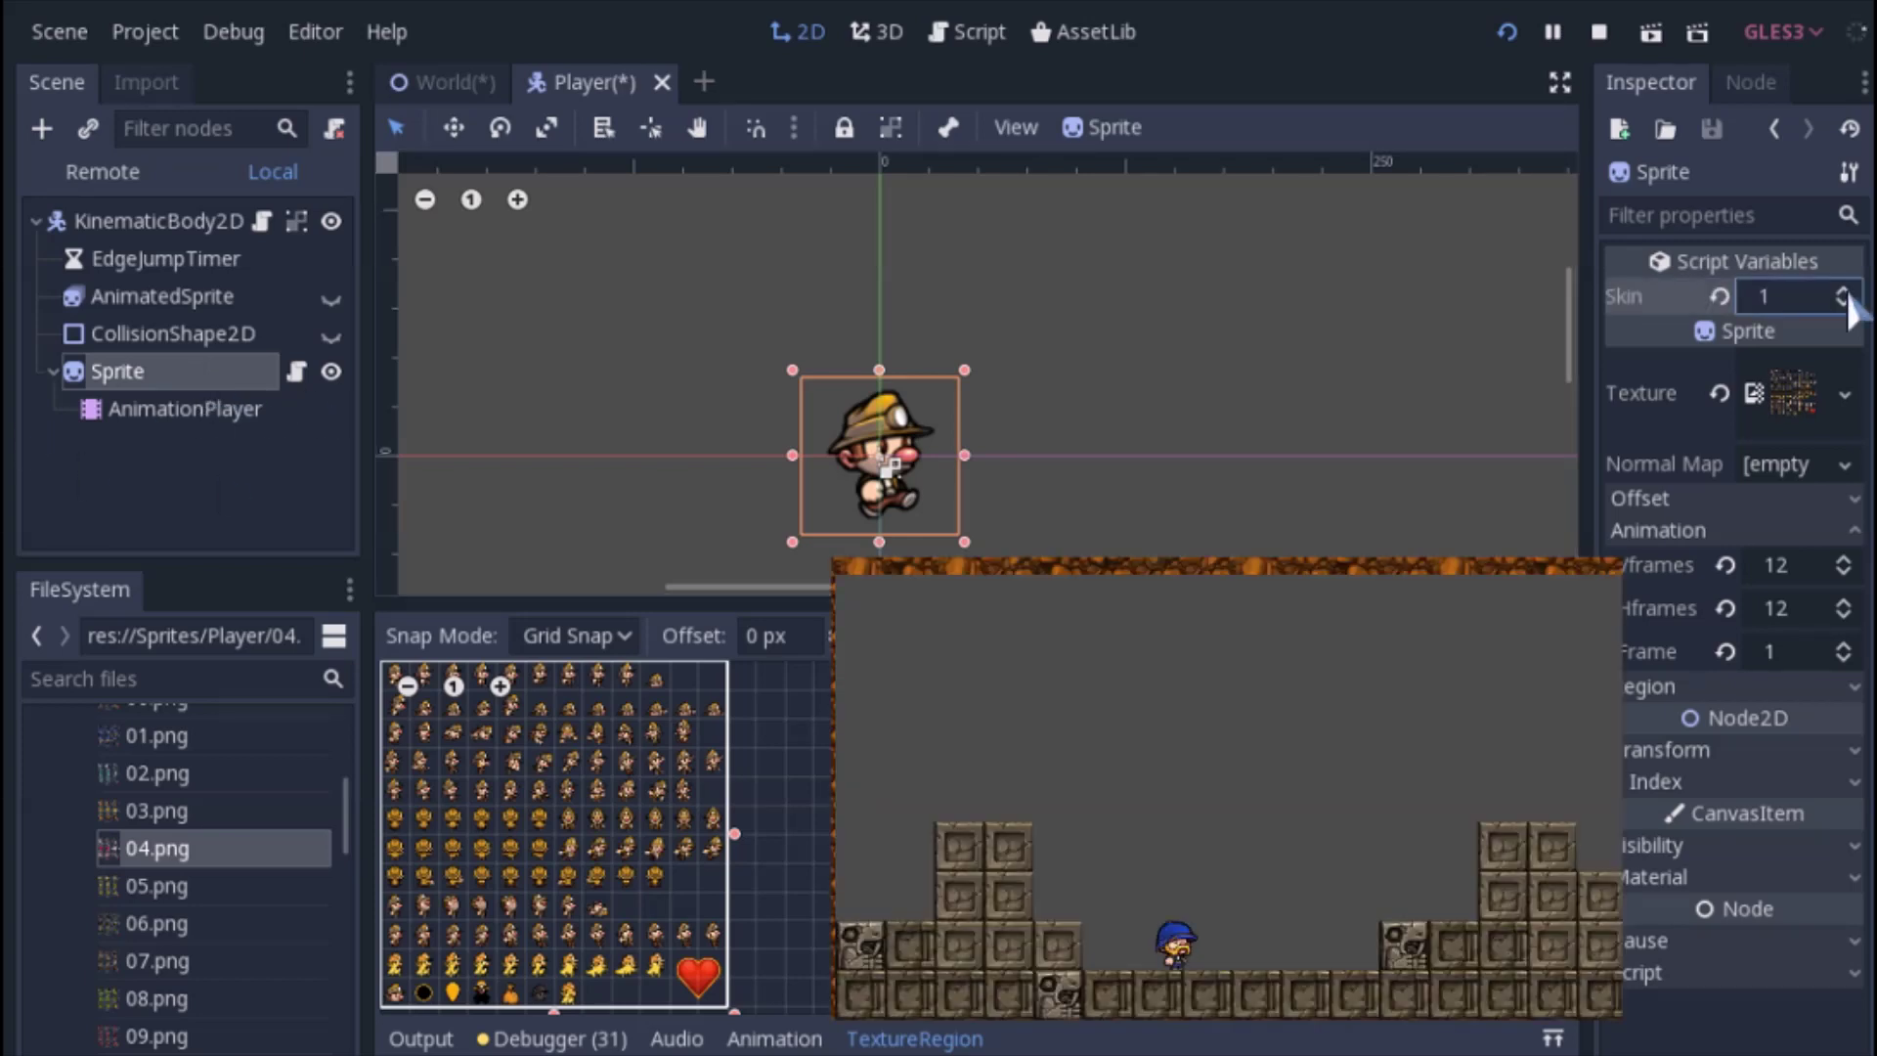
left_click(1844, 291)
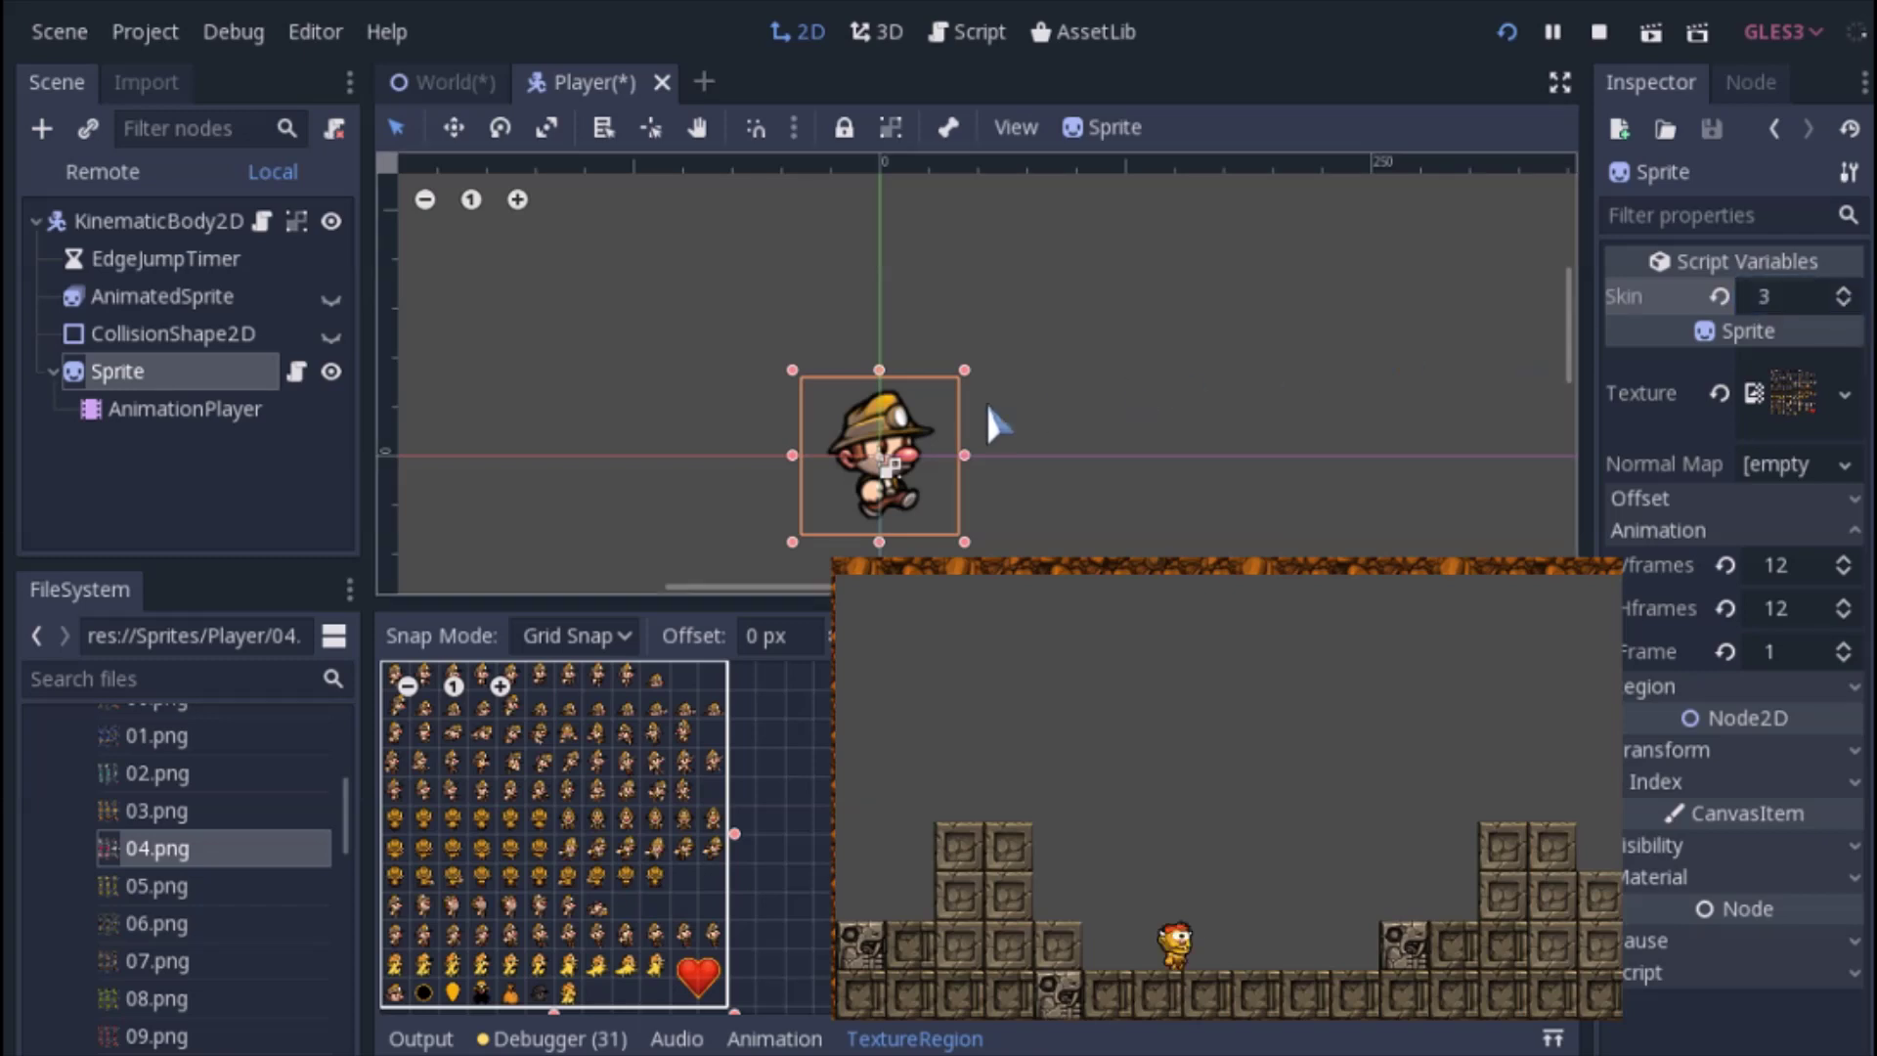
left_click(1842, 290)
left_click(1842, 291)
left_click(1842, 290)
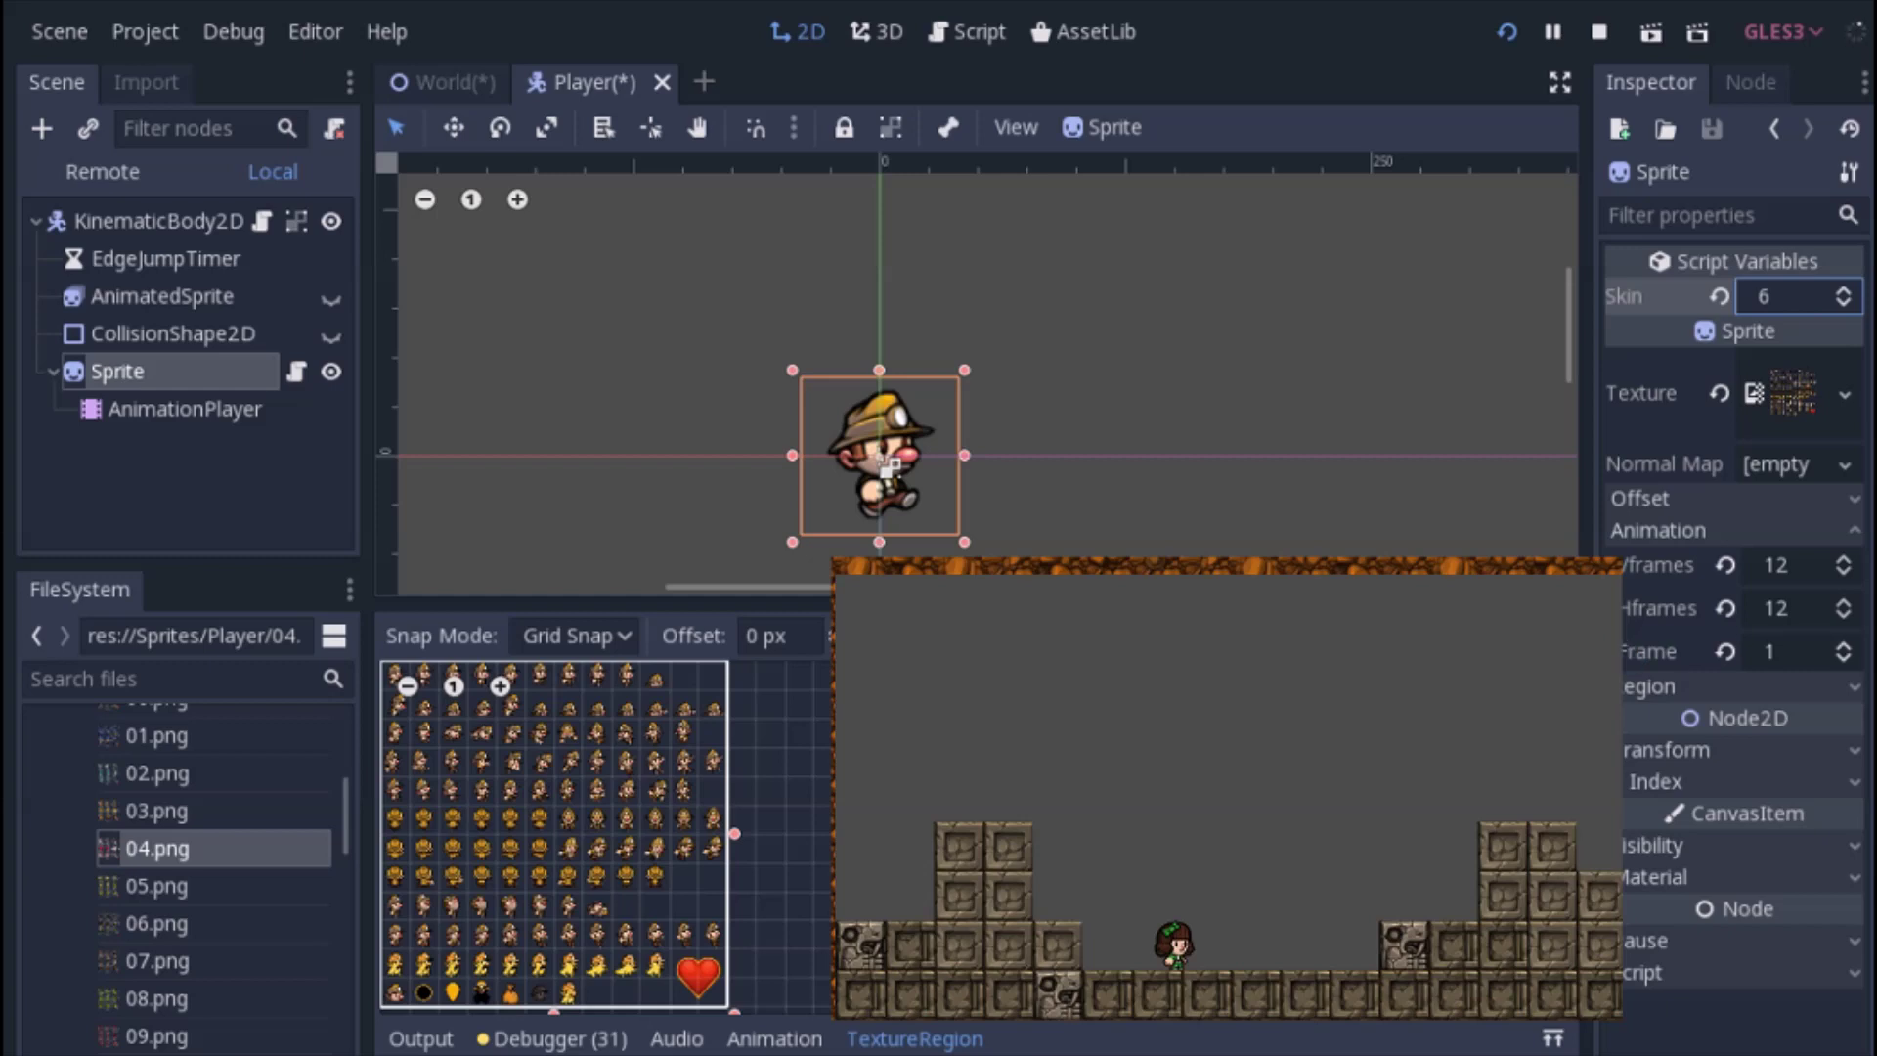
key("alt+Tab")
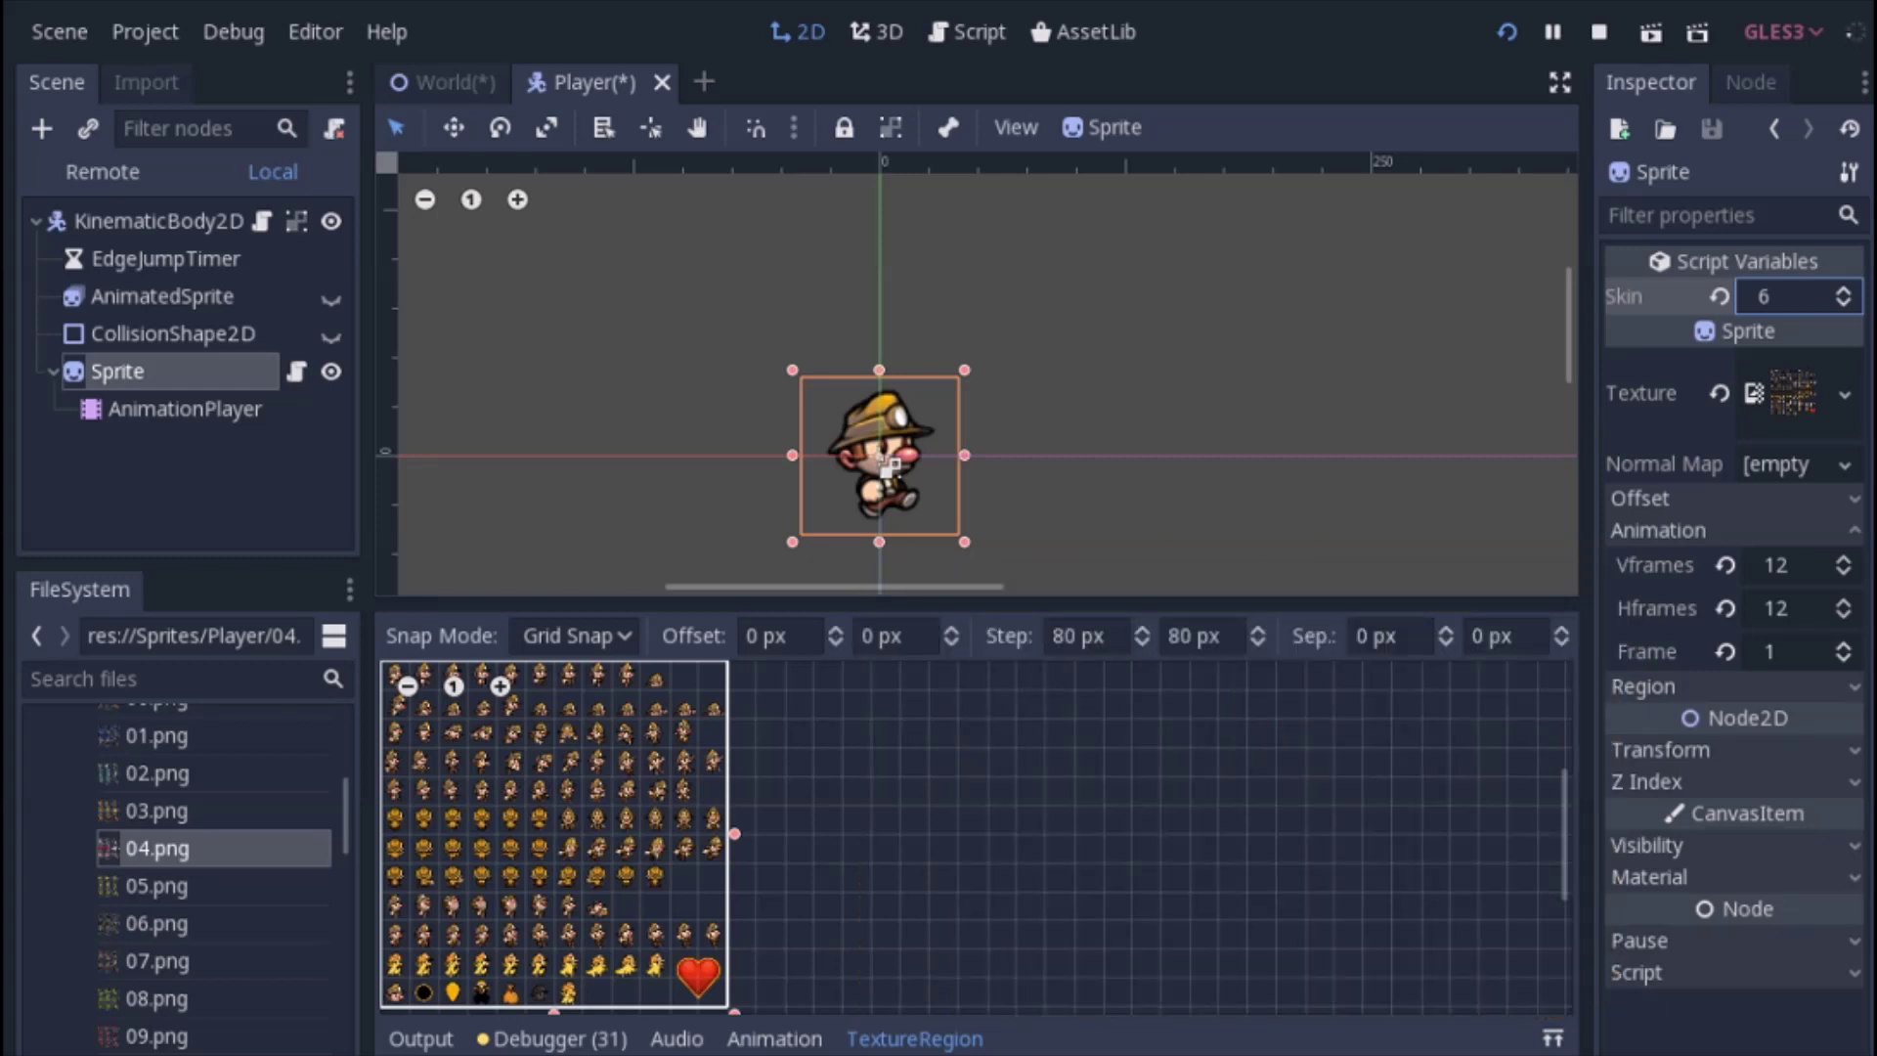
Lower the Skin value back down to 0
left_click(1844, 303)
left_click(1838, 303)
left_click(1838, 303)
left_click(1838, 303)
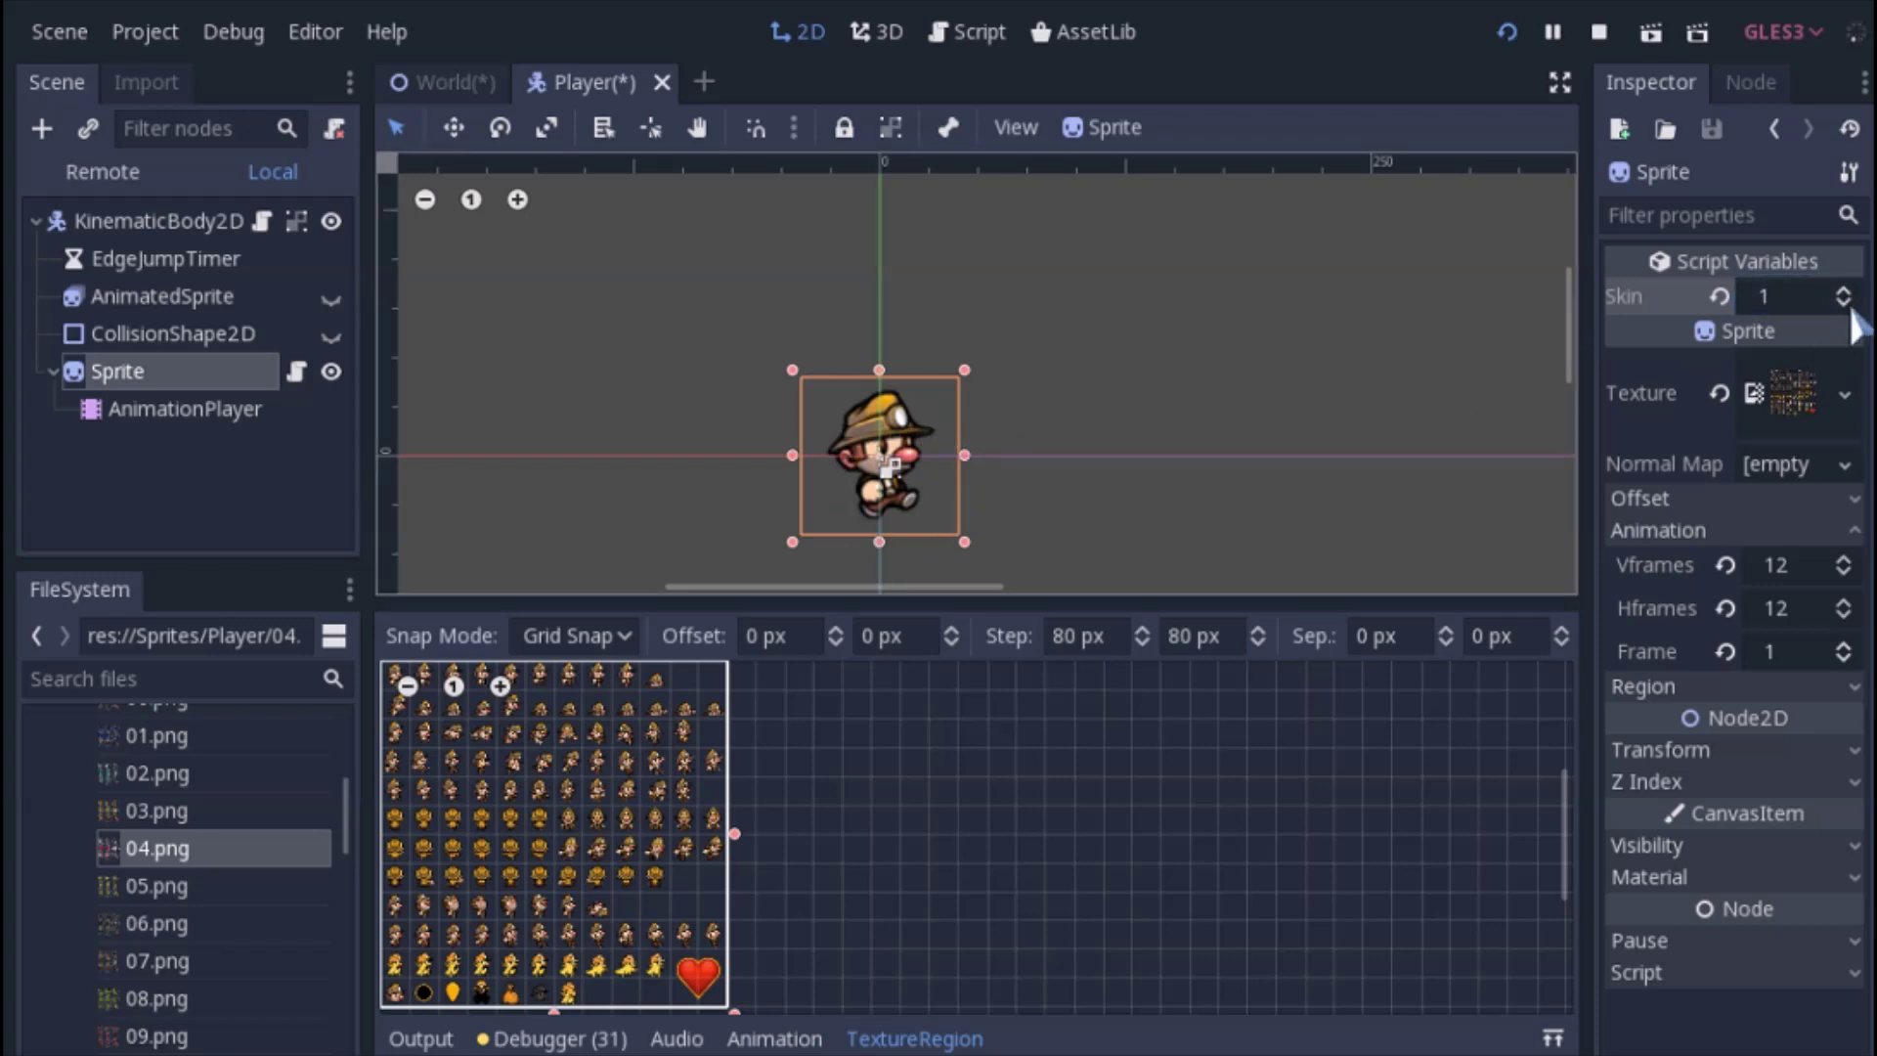
left_click(1842, 304)
Insert 'tool' as line 1 of SkinSelector.gd, save with Ctrl+S, and return to the 2D view
left_click(296, 373)
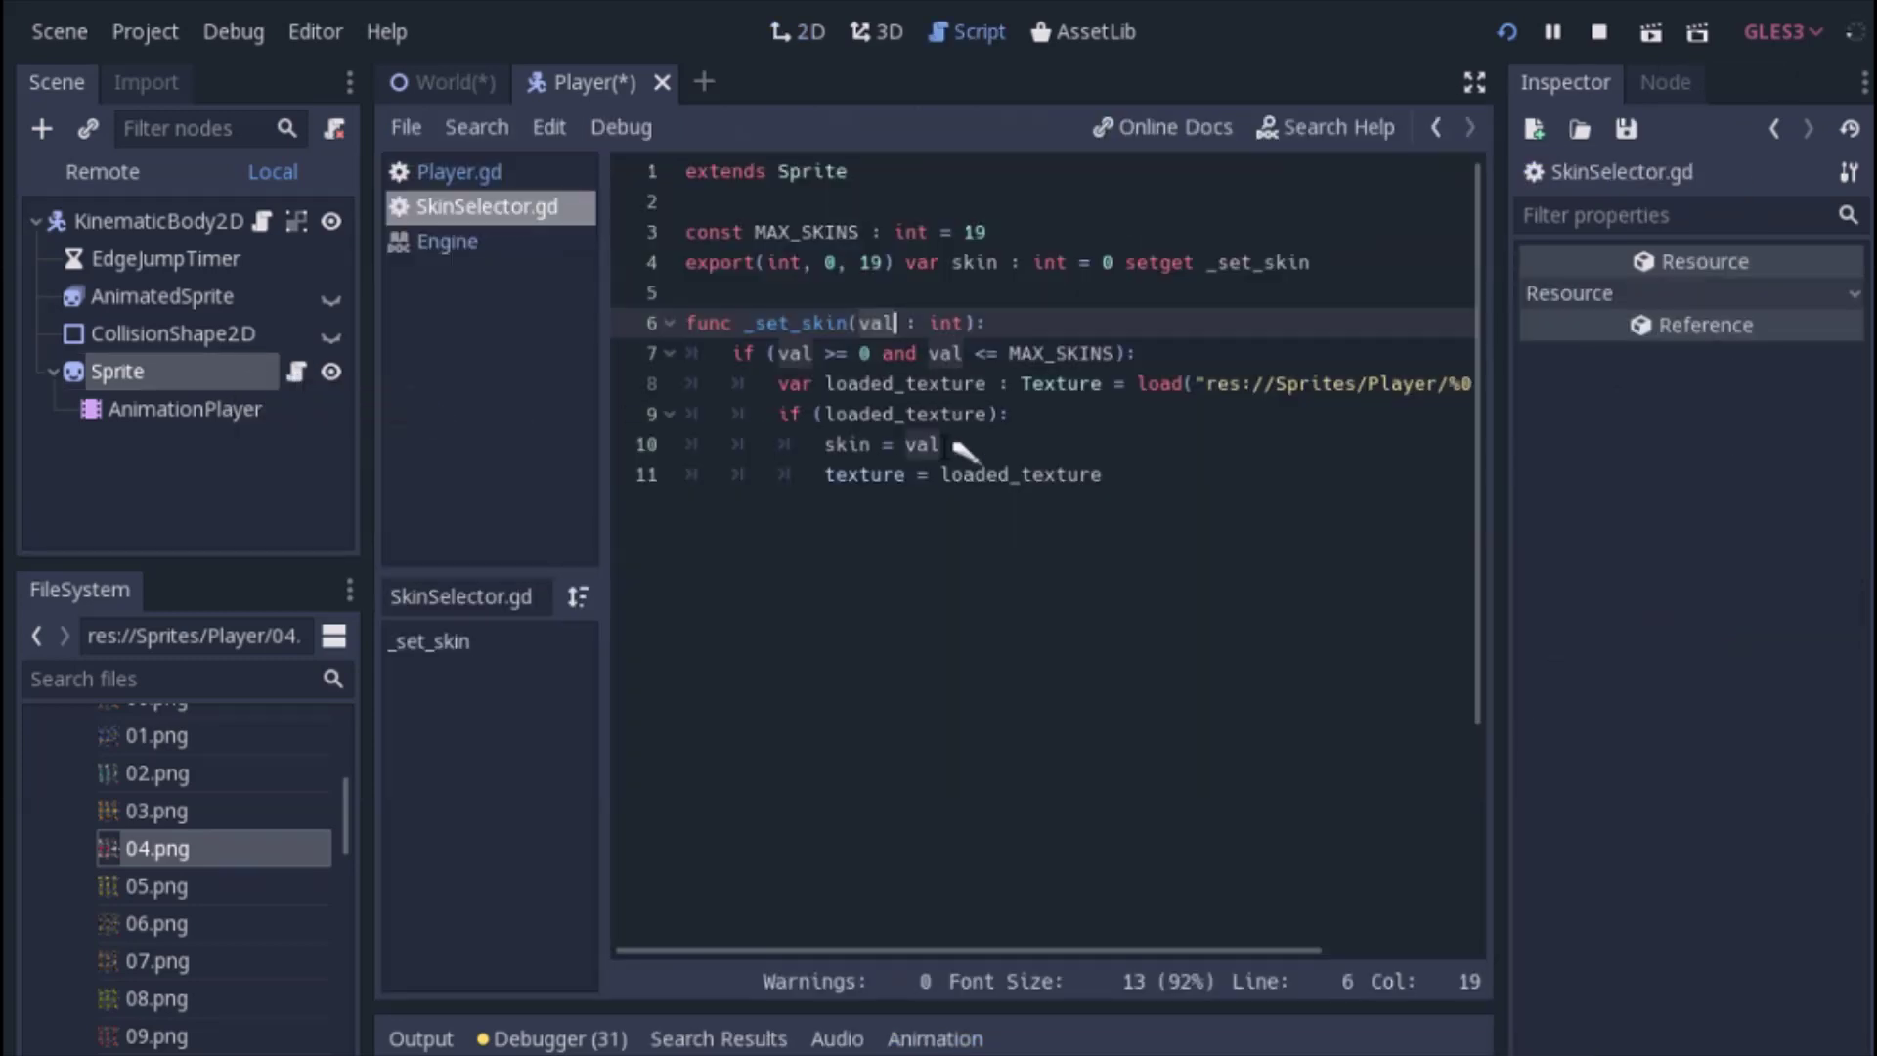
left_click(1151, 547)
key("ctrl+shift+F11")
key("ctrl+Home")
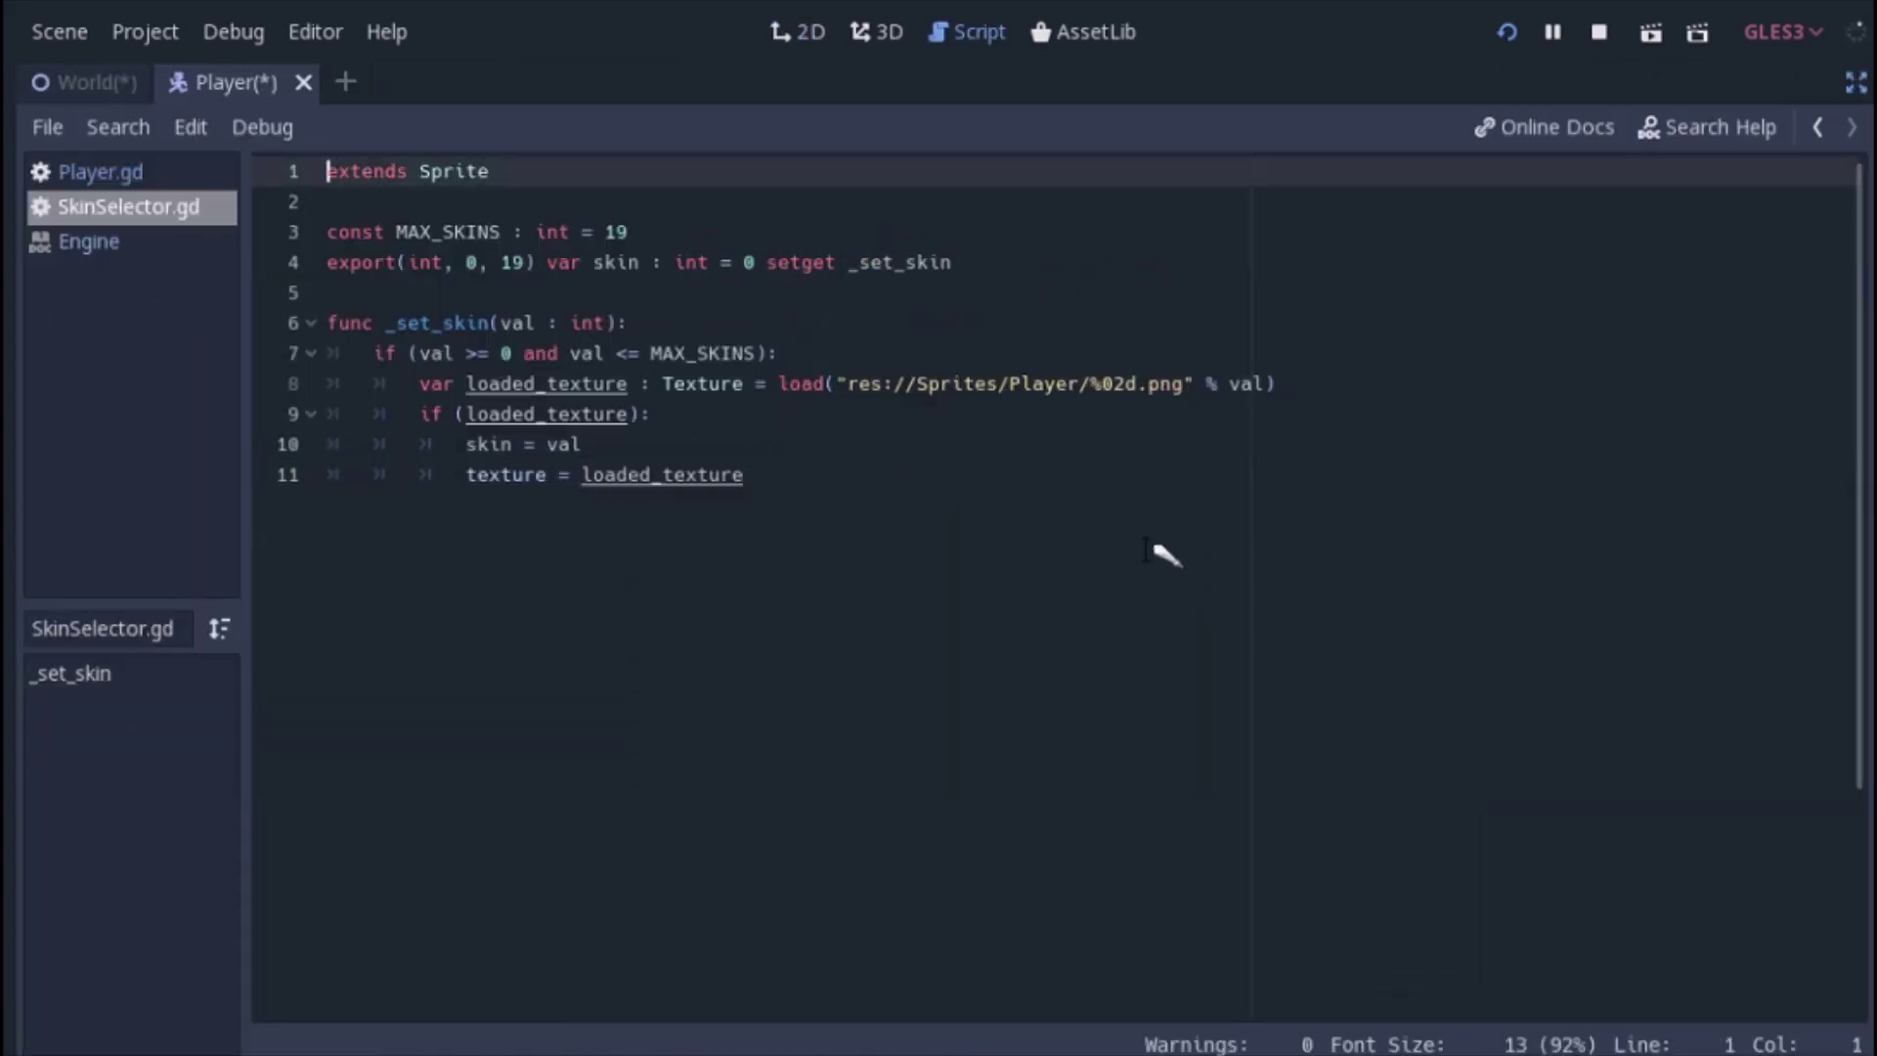
key("Return")
key("Up")
type("tool")
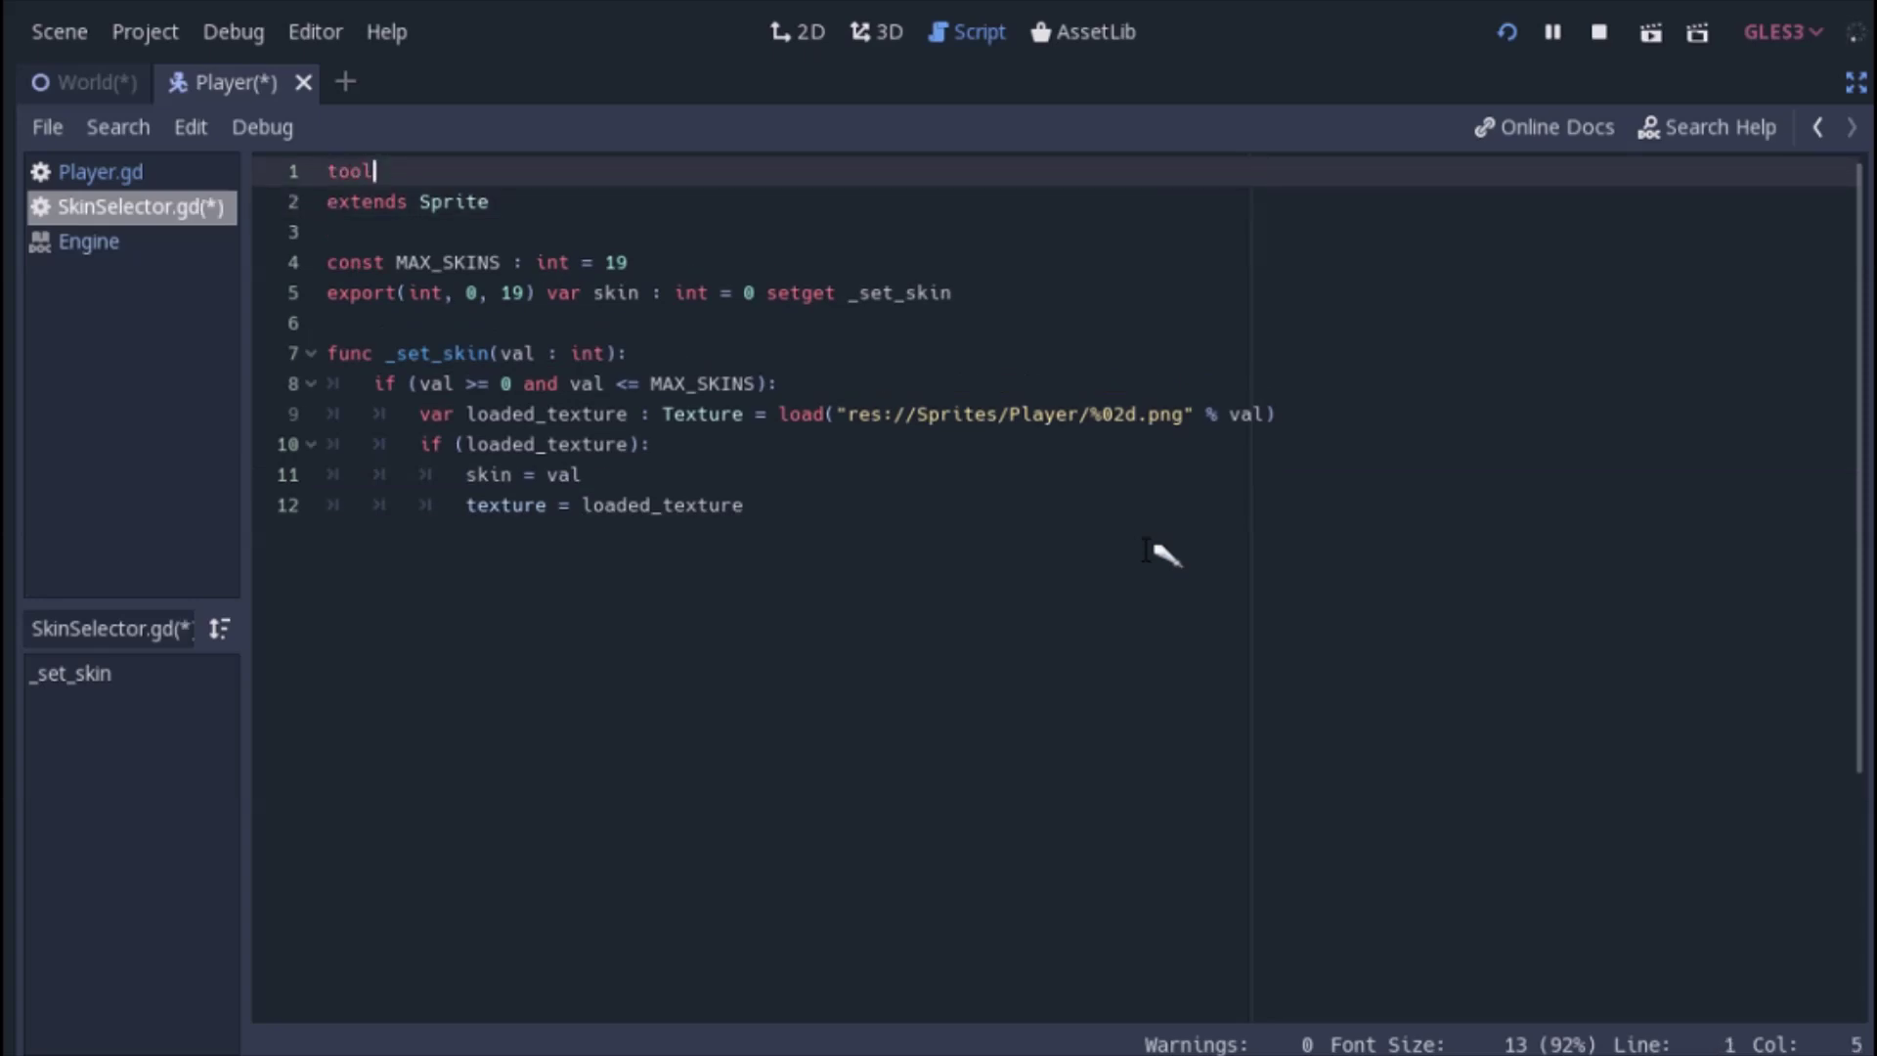
key("ctrl+s")
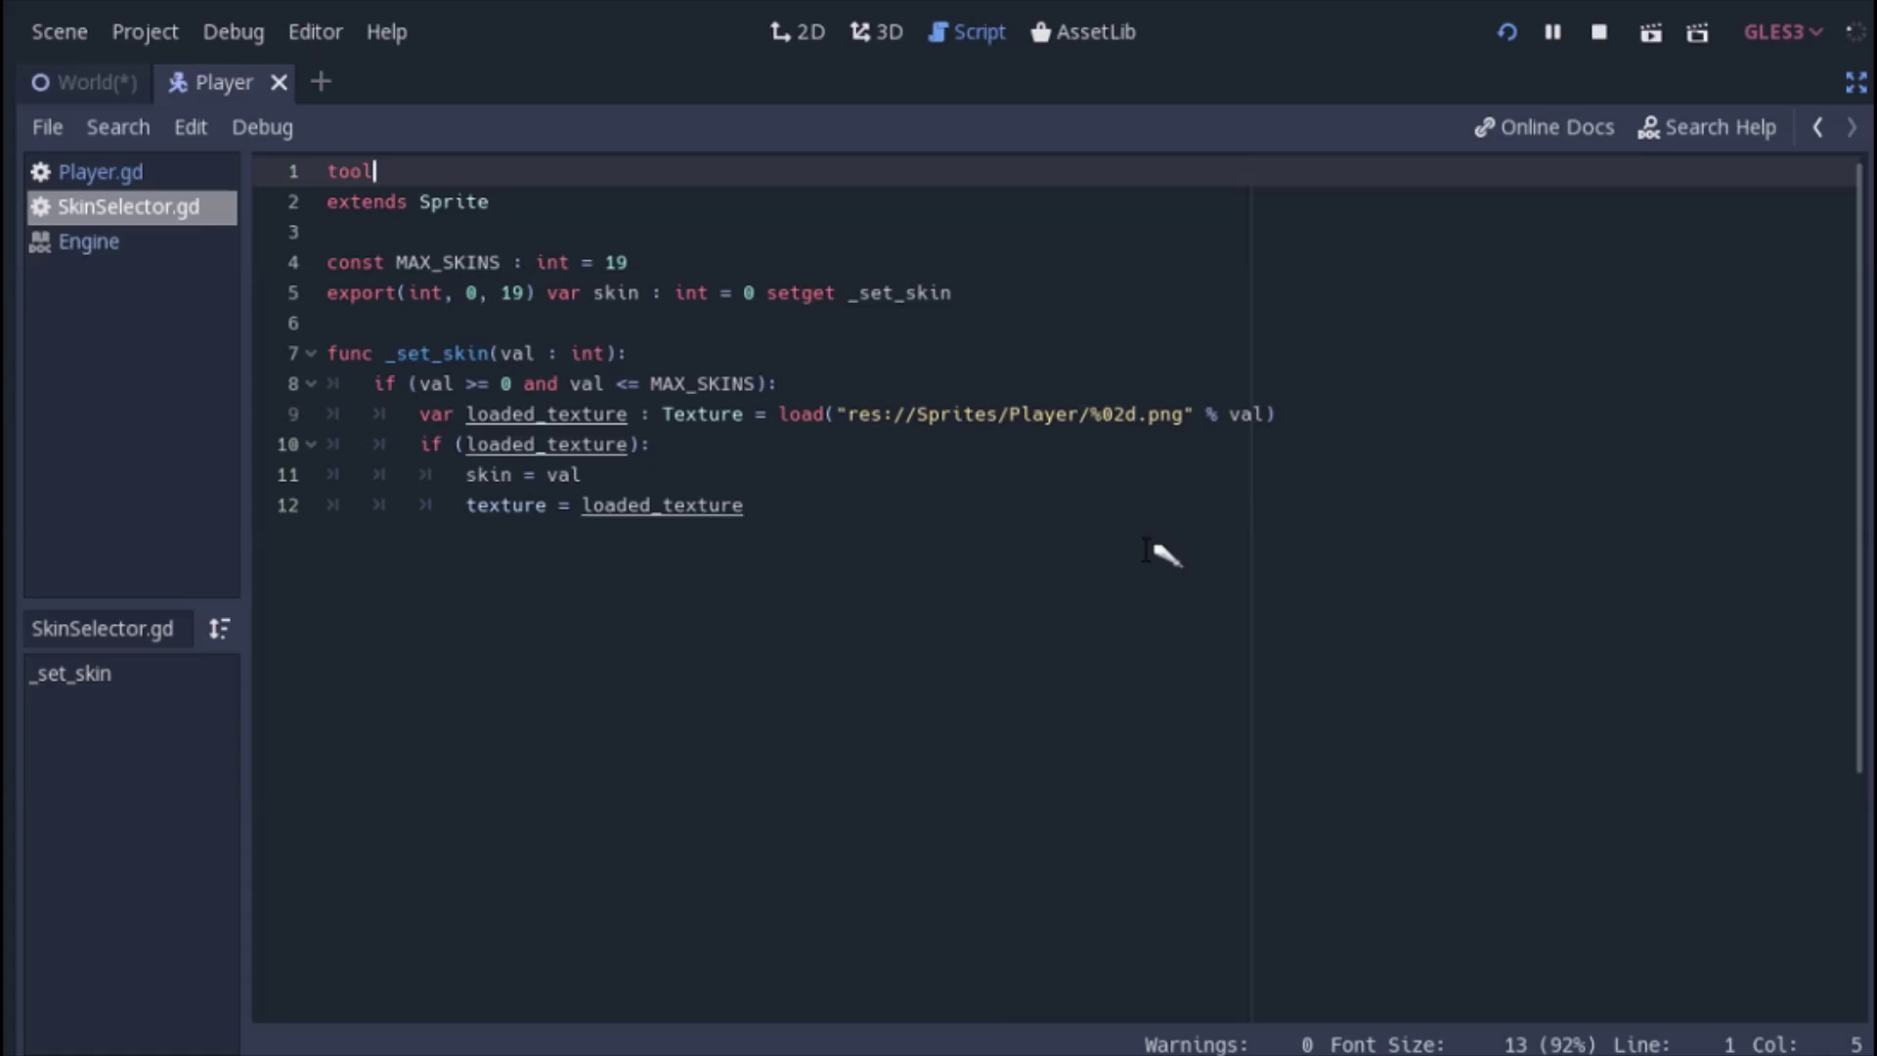
key("ctrl+shift+F11")
left_click(203, 370)
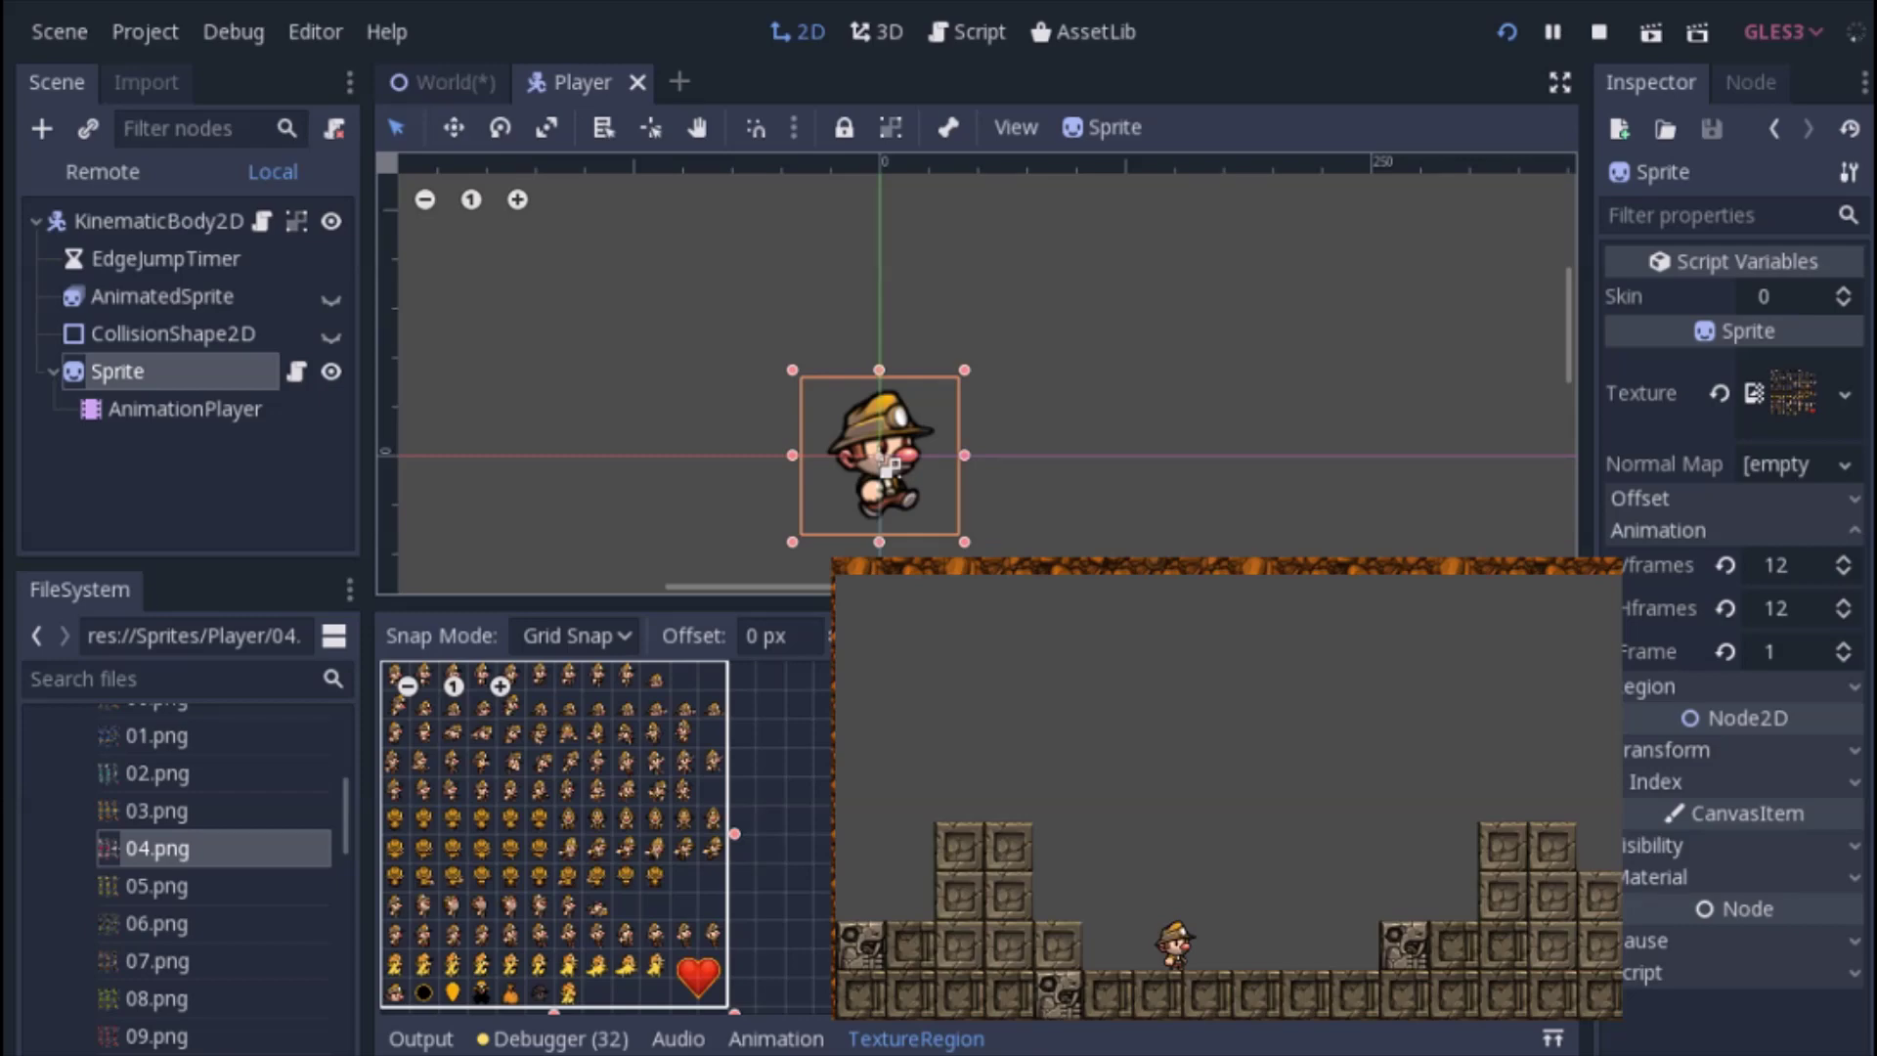
Step Skin up through the character skins to the blue-helmet character, updating live
left_click(1842, 290)
left_click(1842, 290)
left_click(1842, 290)
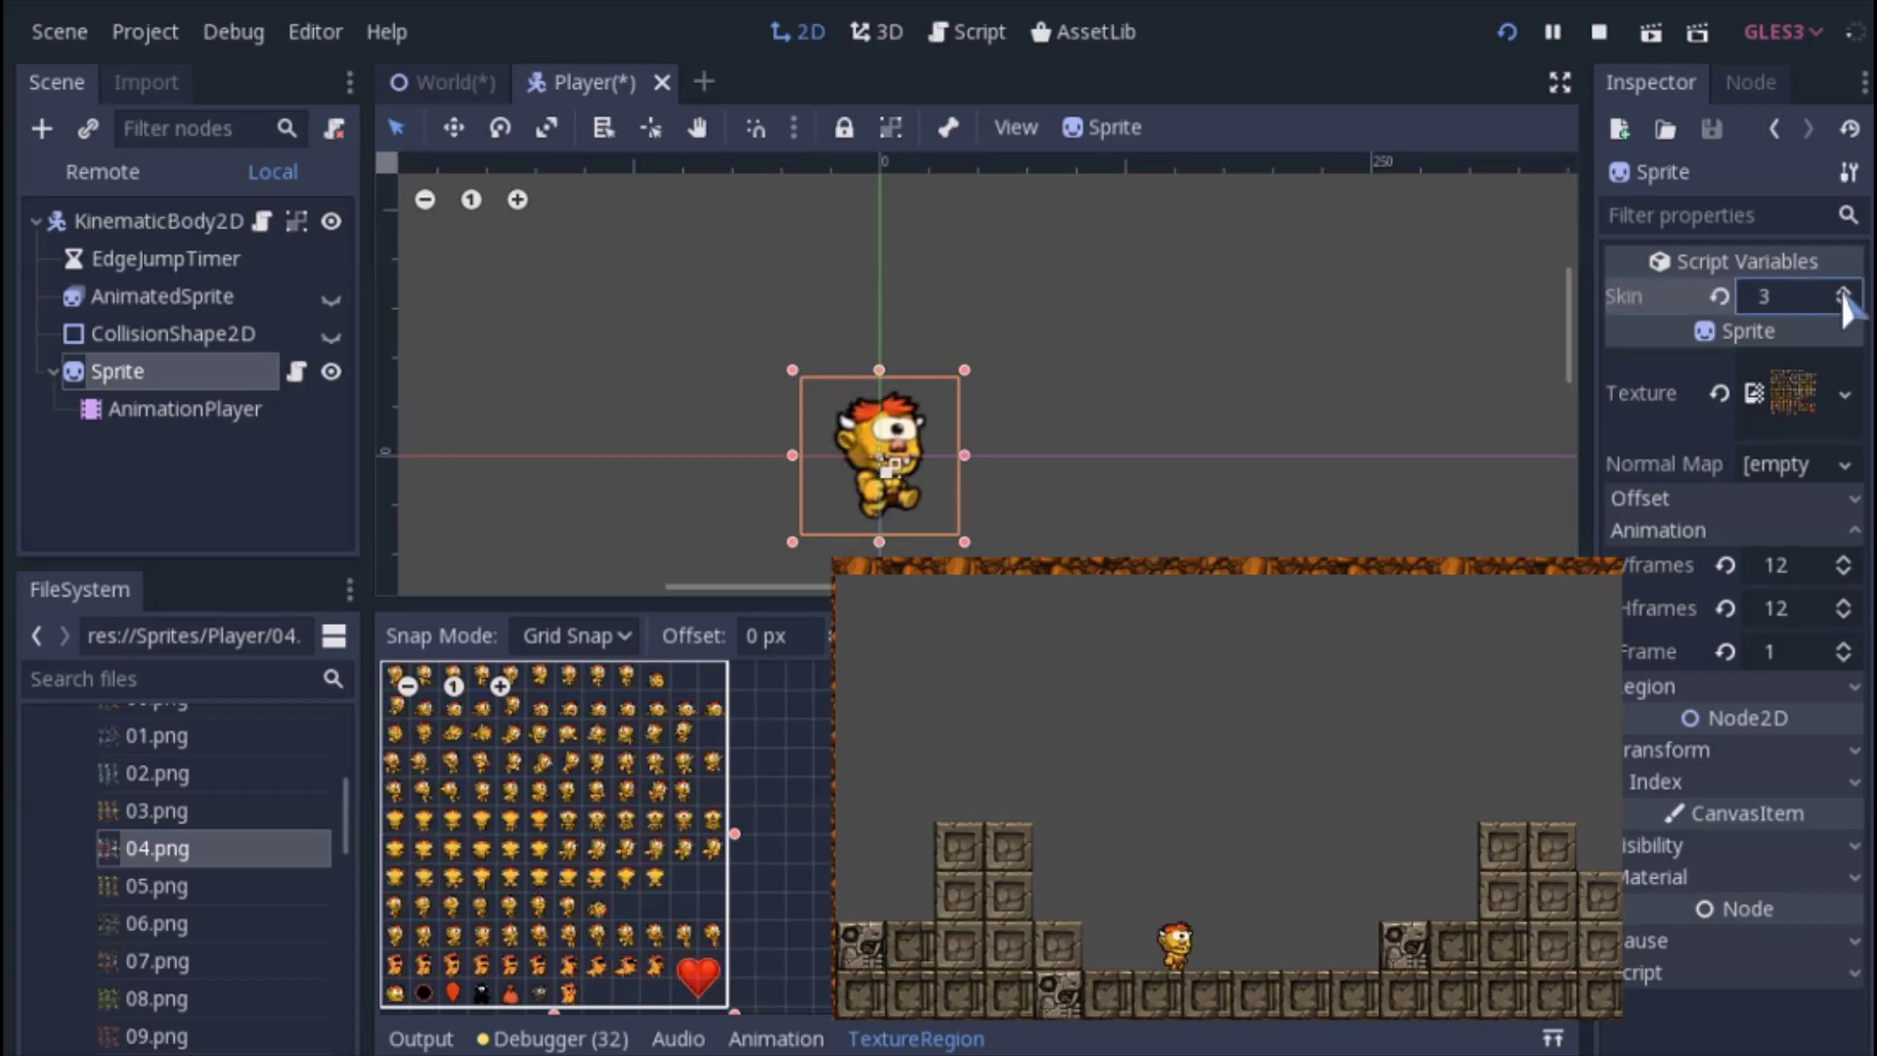
left_click(1842, 290)
left_click(1842, 290)
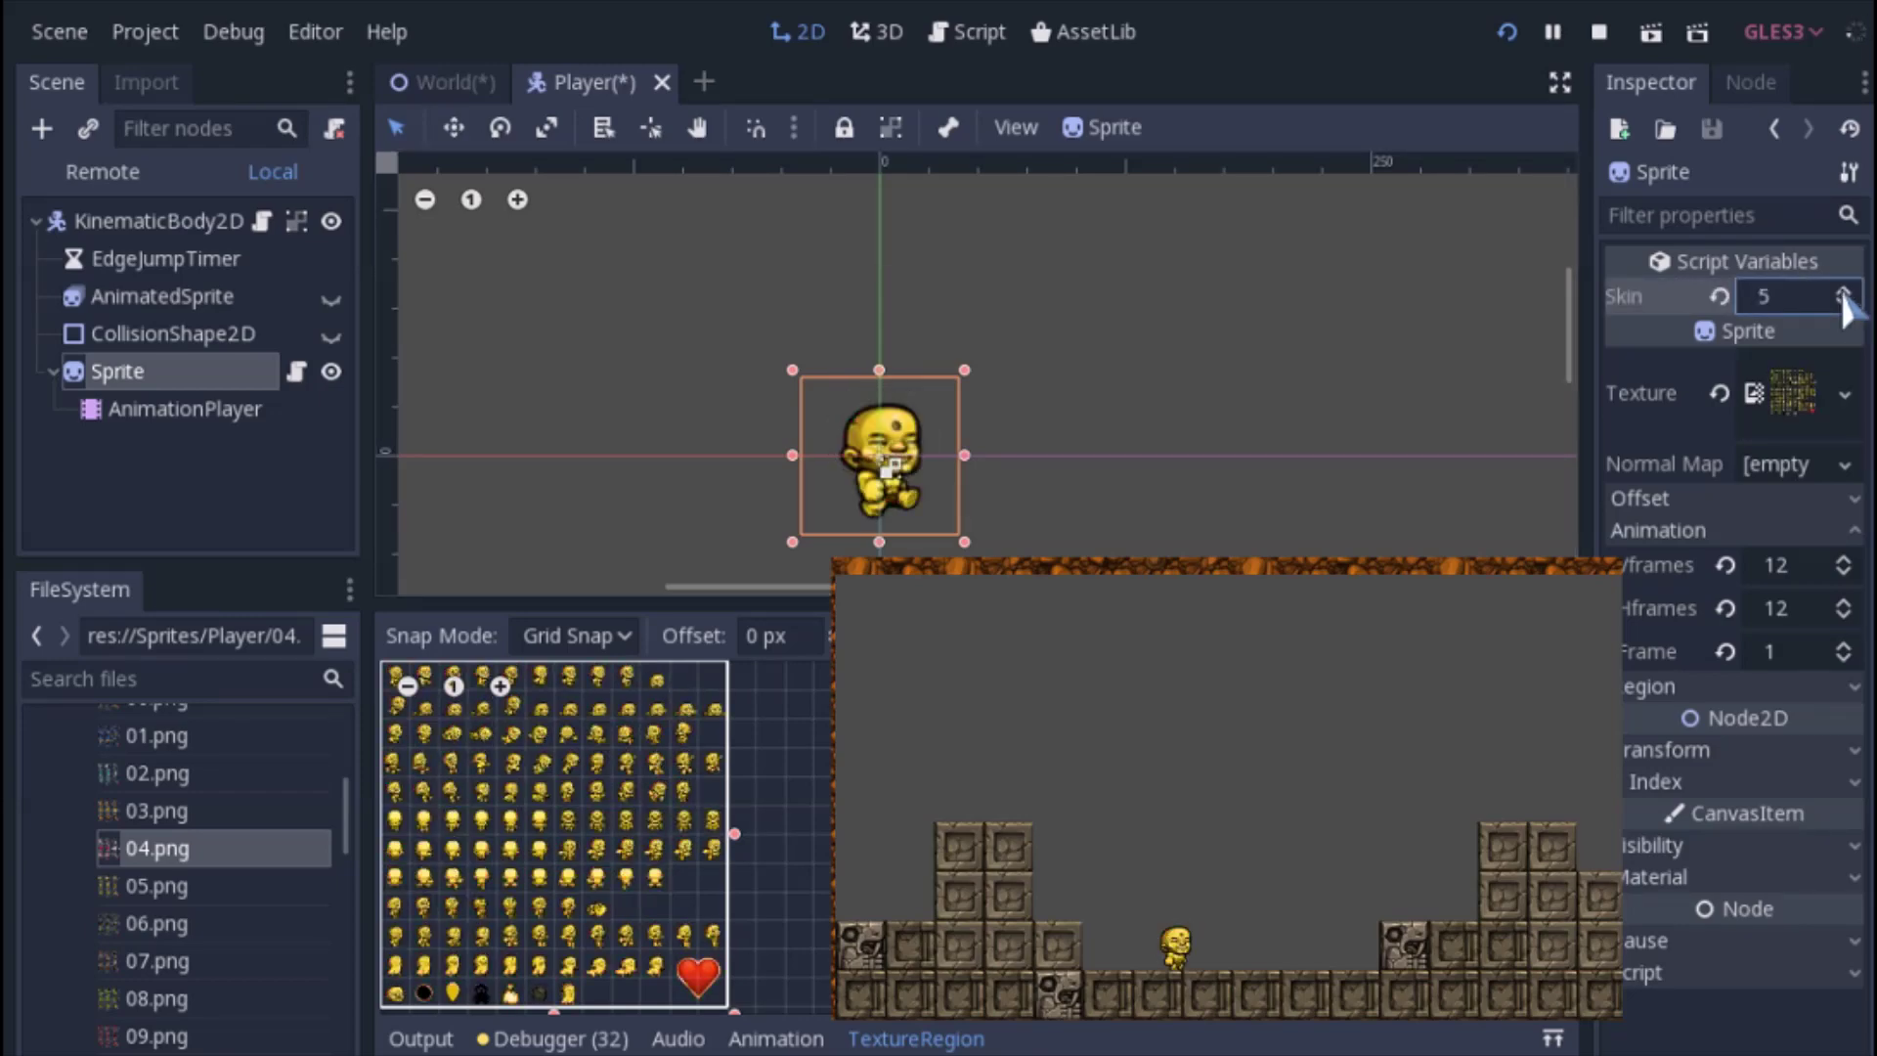
left_click(1842, 291)
left_click(1842, 290)
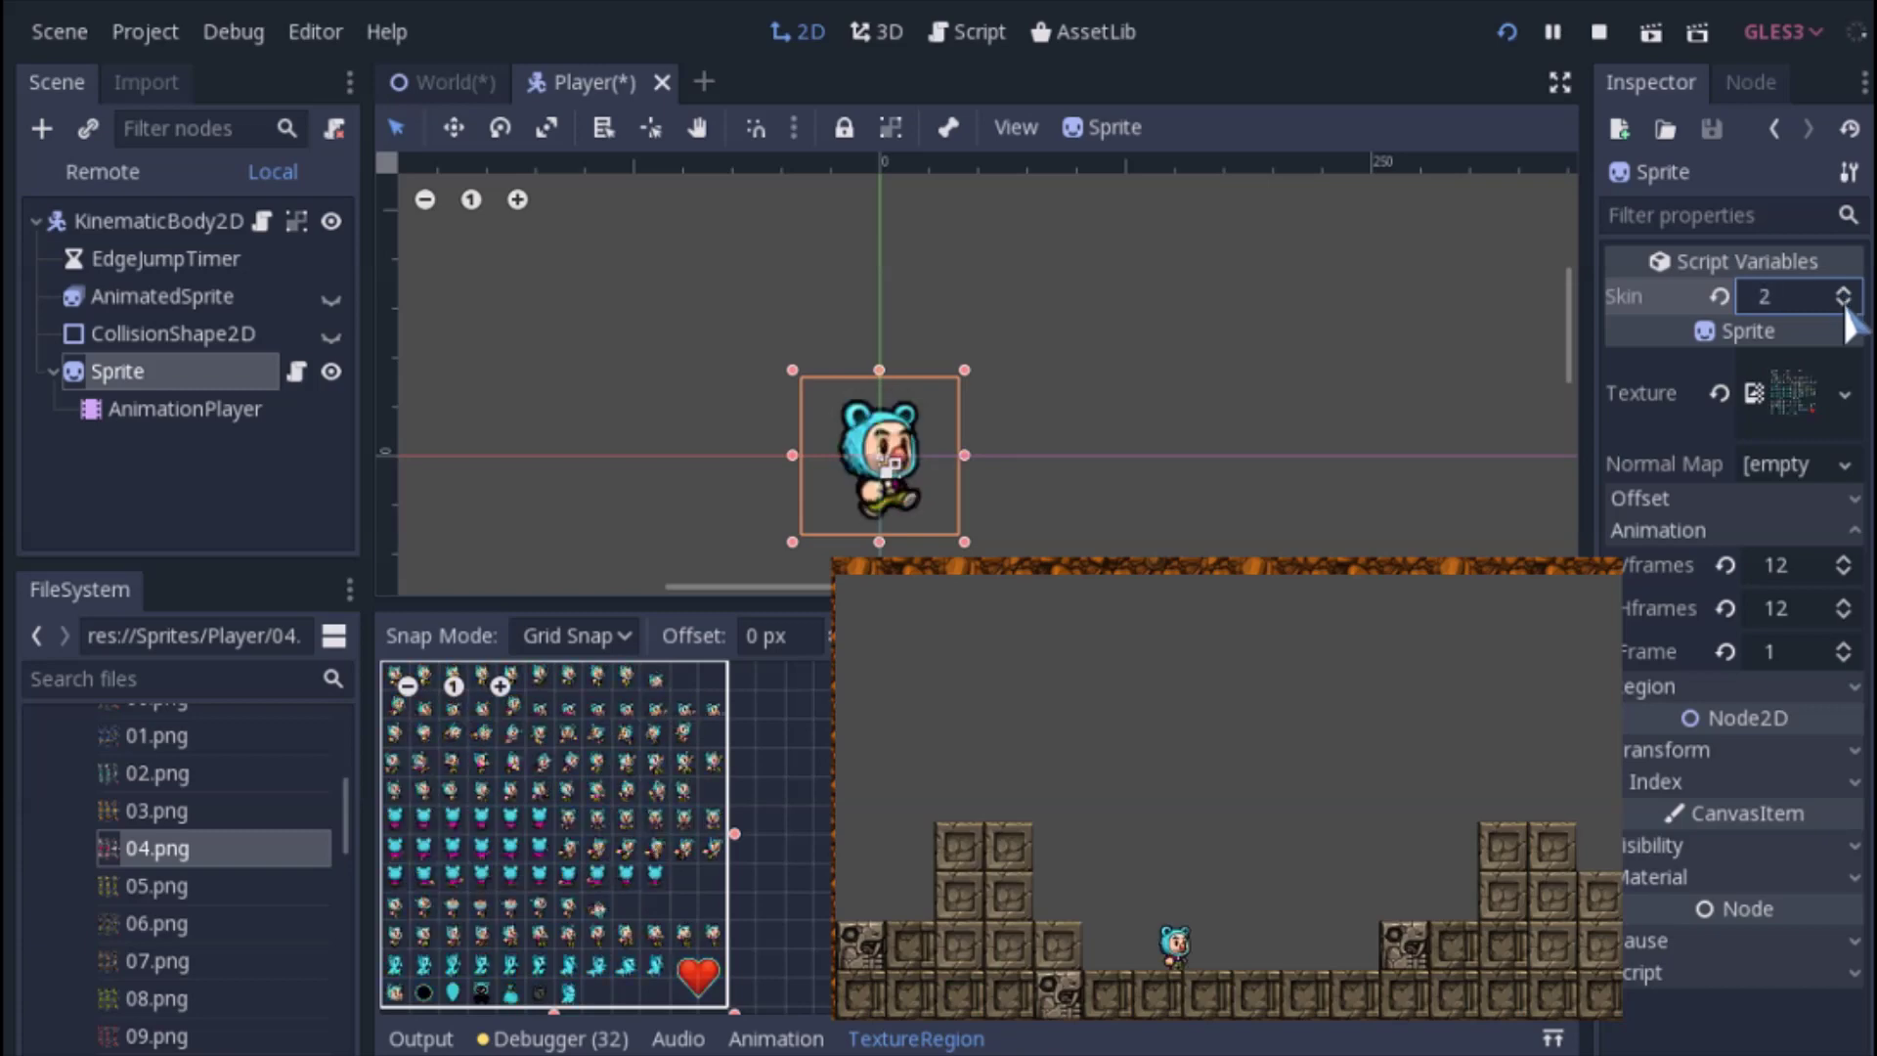
left_click(1842, 290)
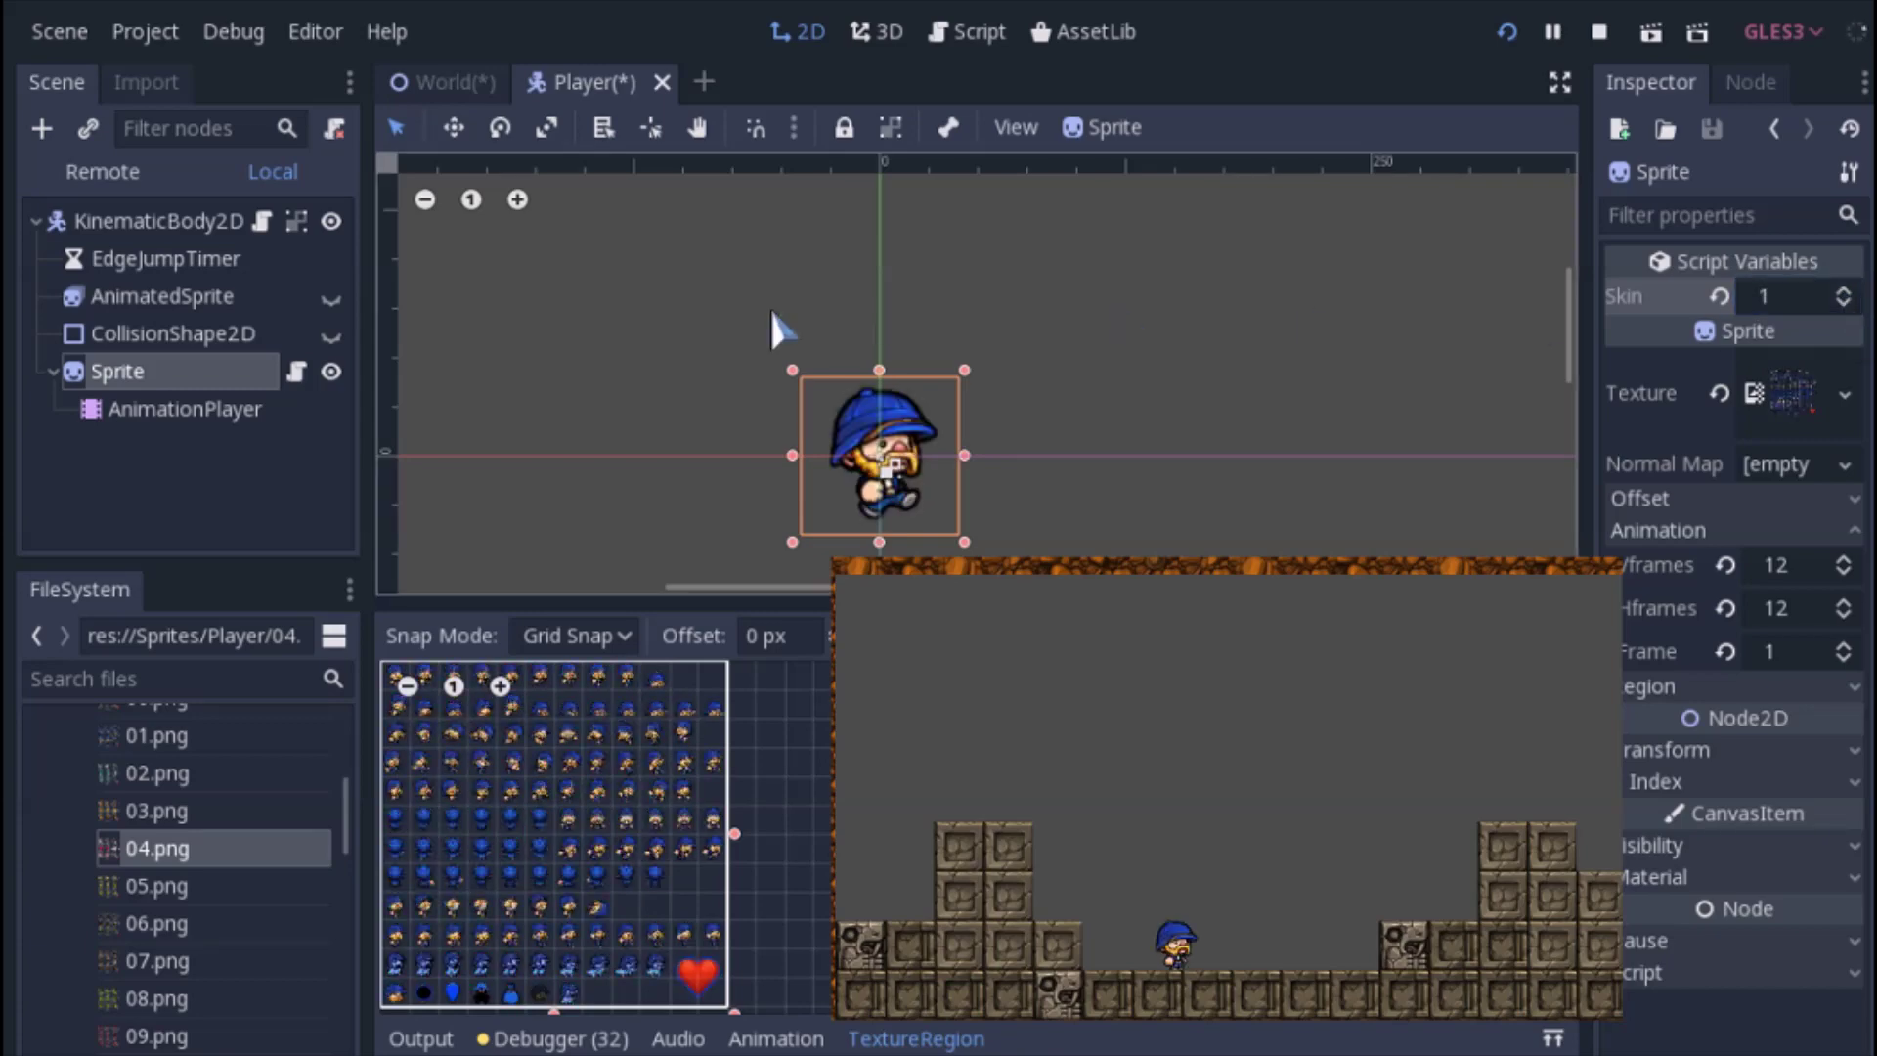
Open SkinSelector.gd again and return to the tool line at the top
left_click(296, 372)
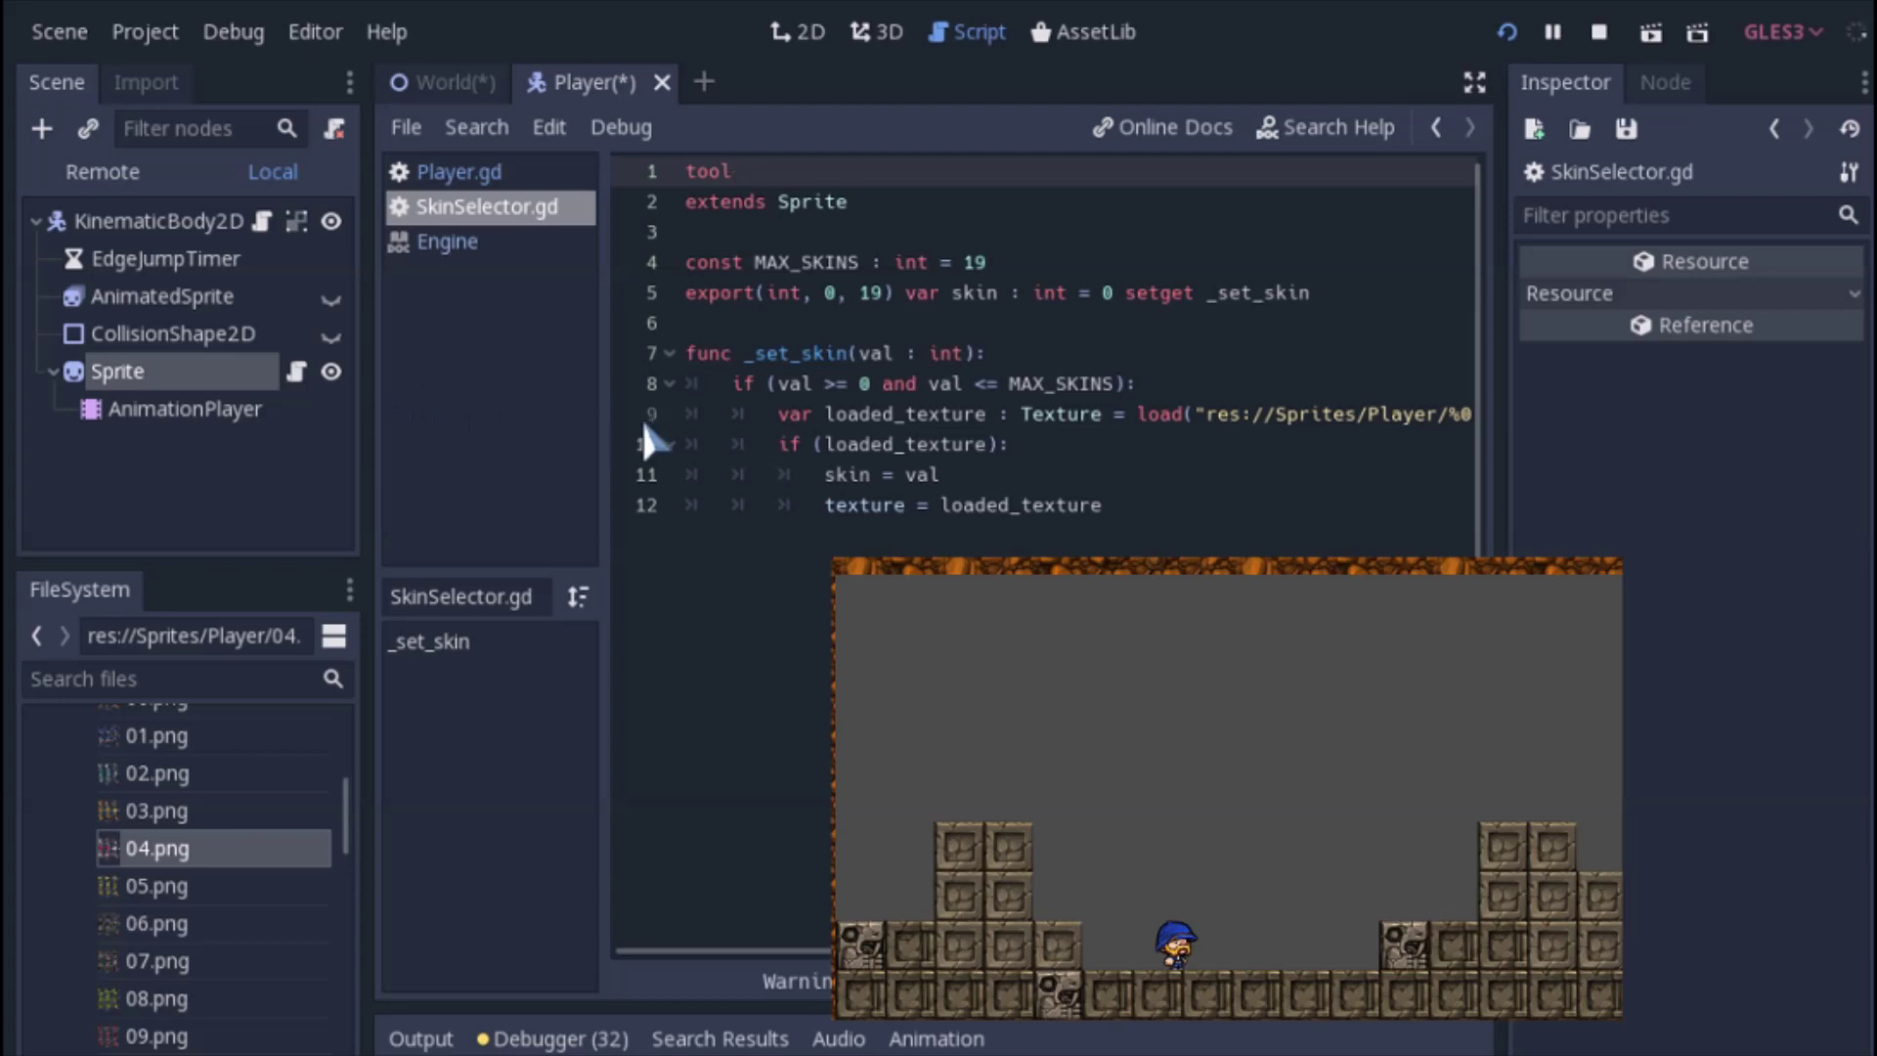
left_click(1247, 479)
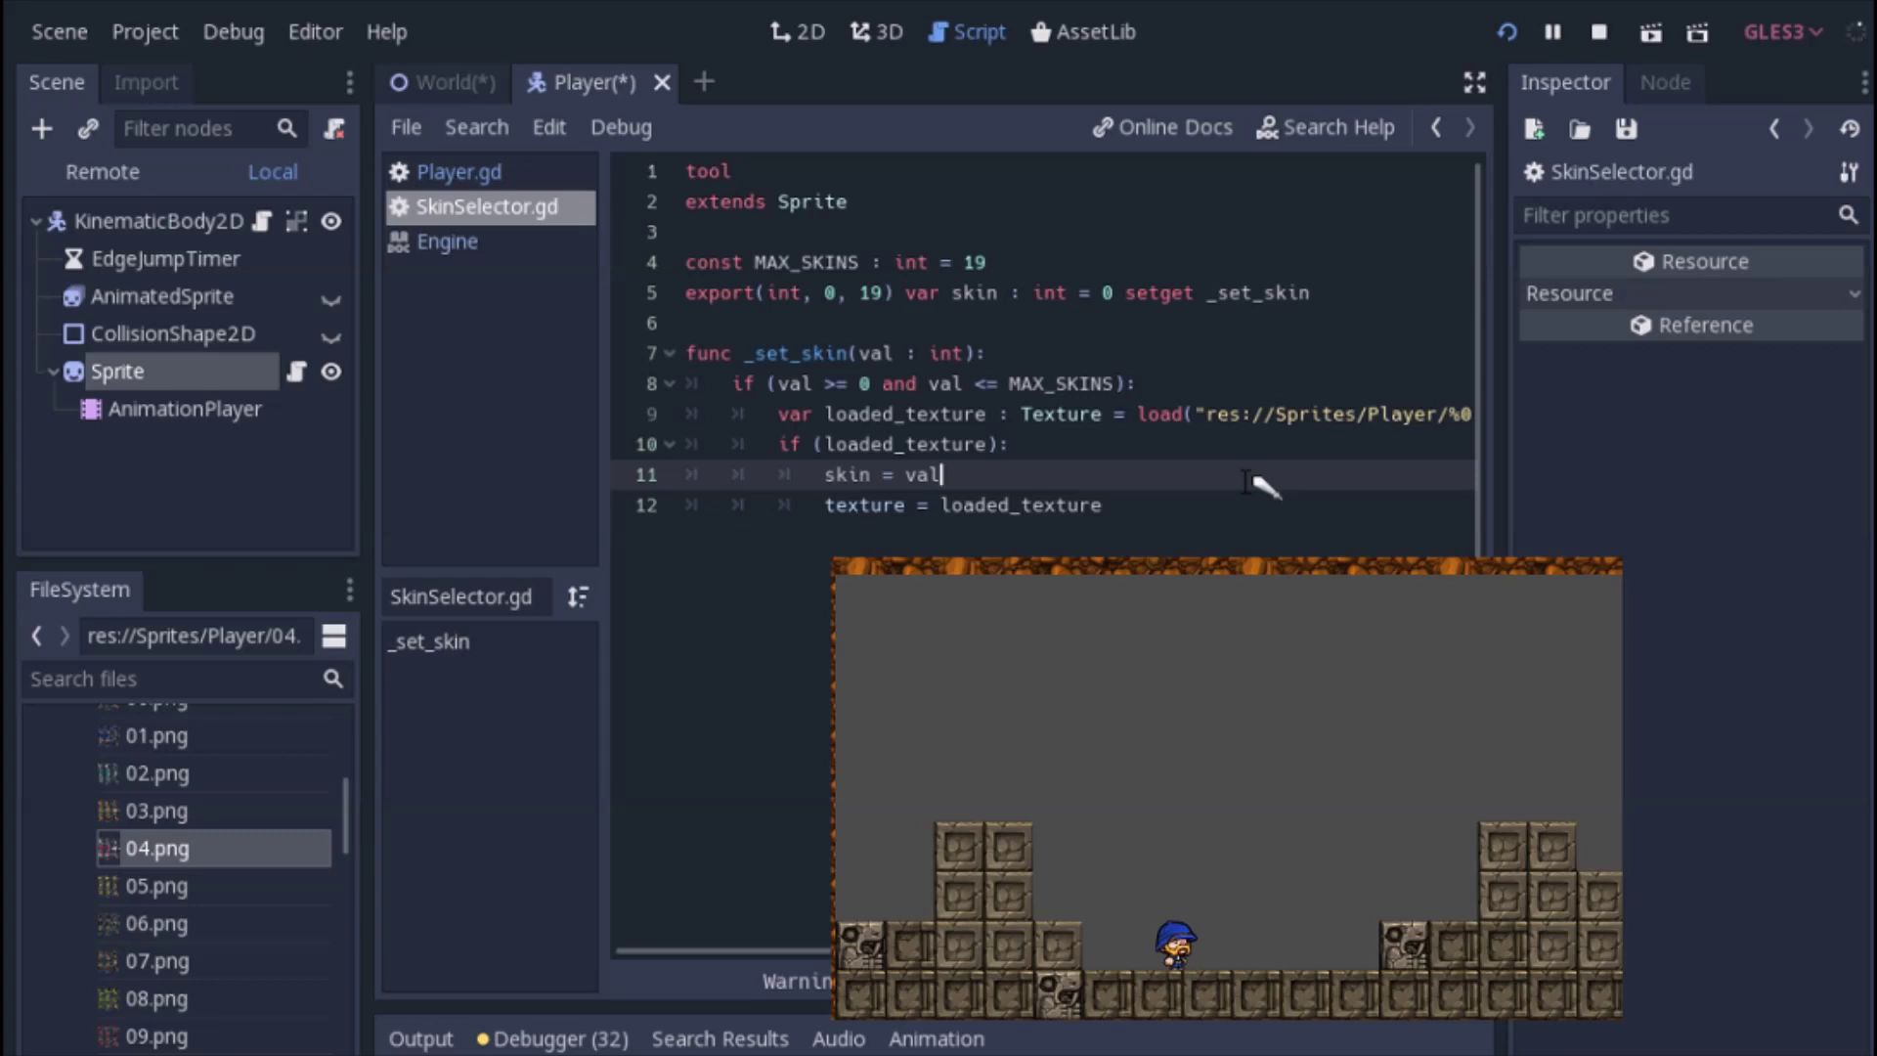
key("Page_Up")
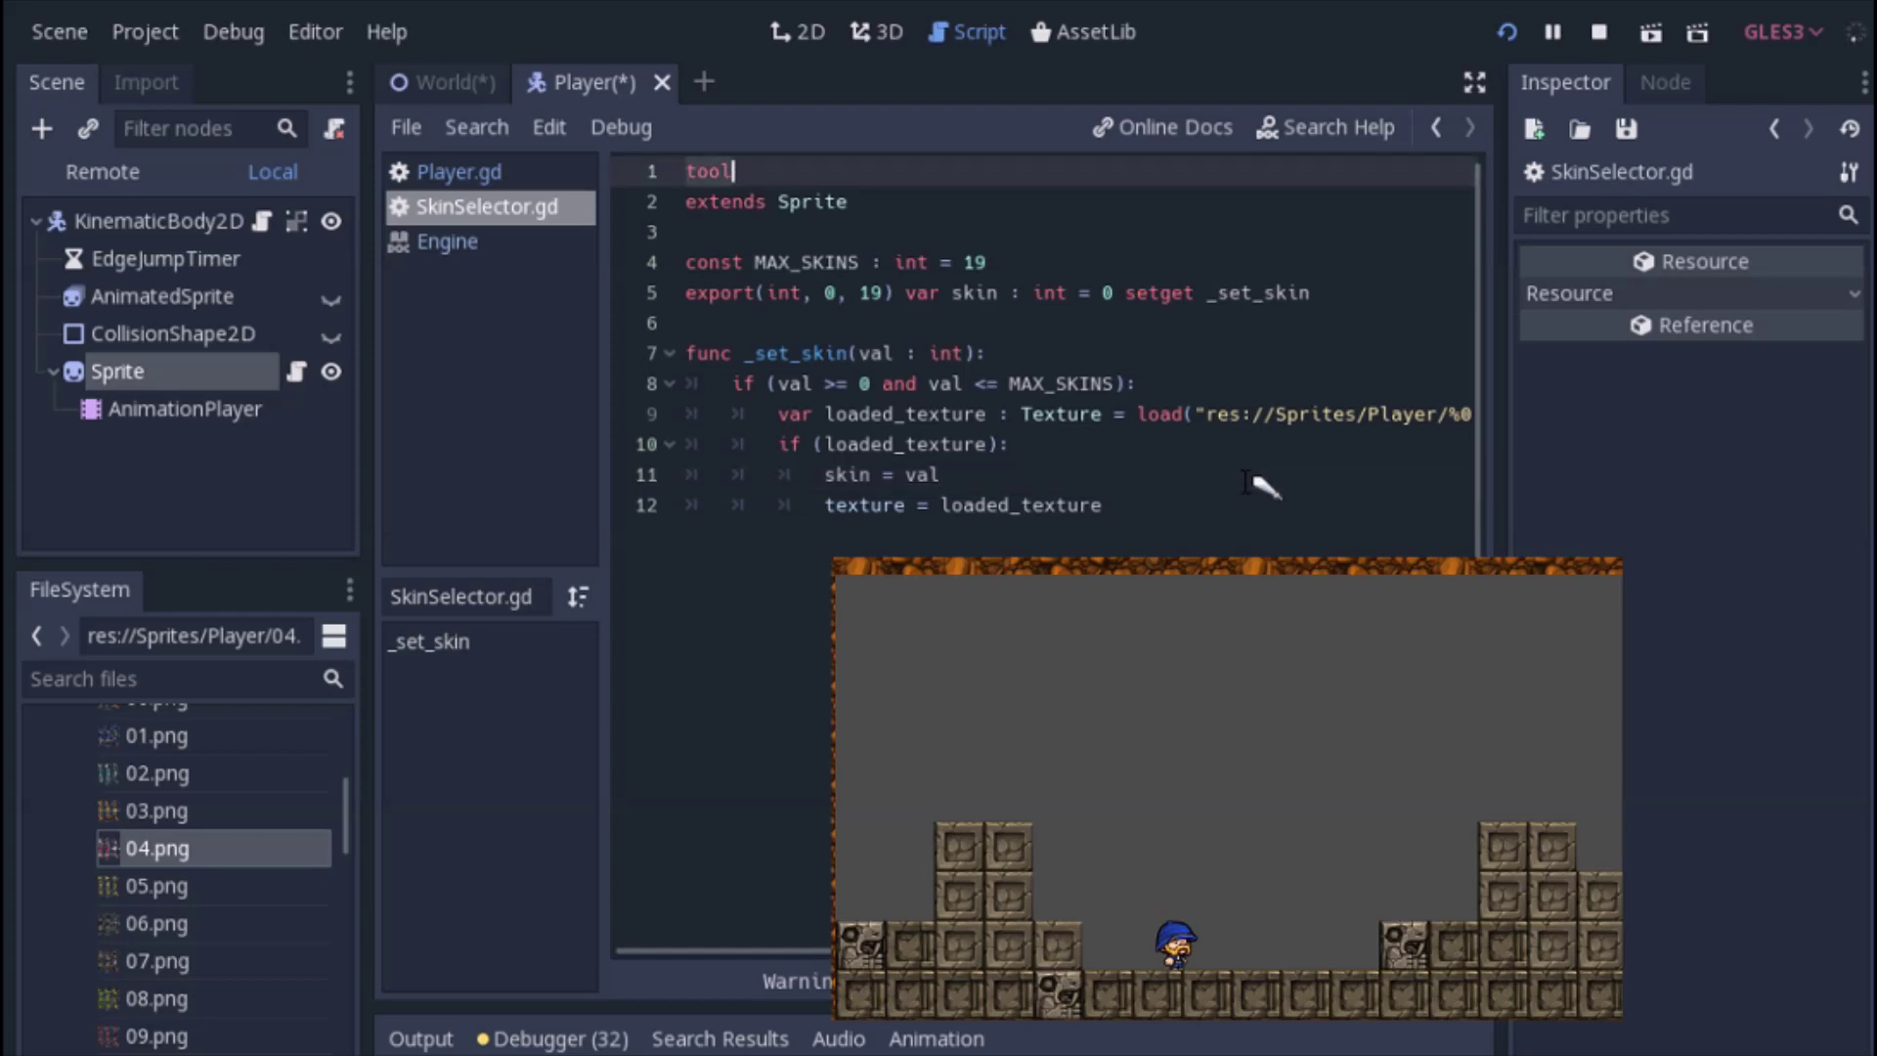
Add an indented line below 'func _set_skin(val : int):' to begin the function body
key("Down")
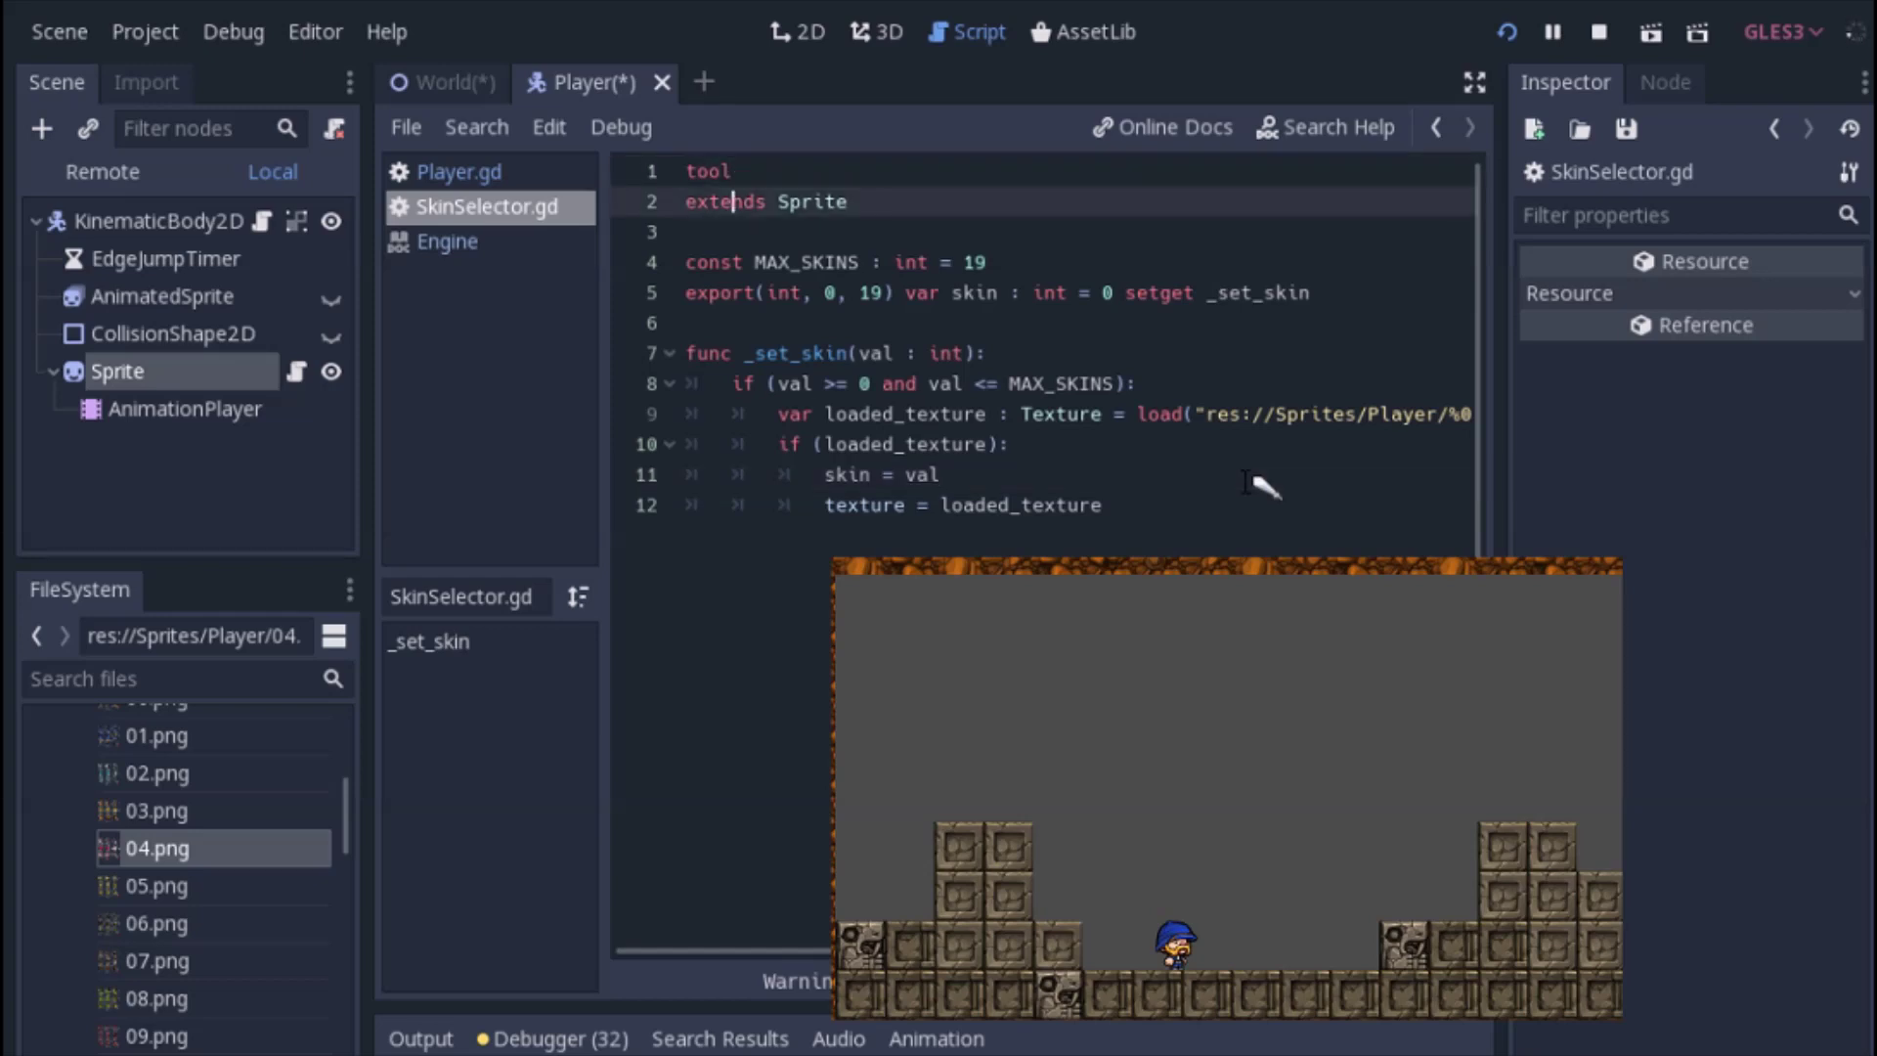
key("Down")
key("Down")
key("Down")
key("End")
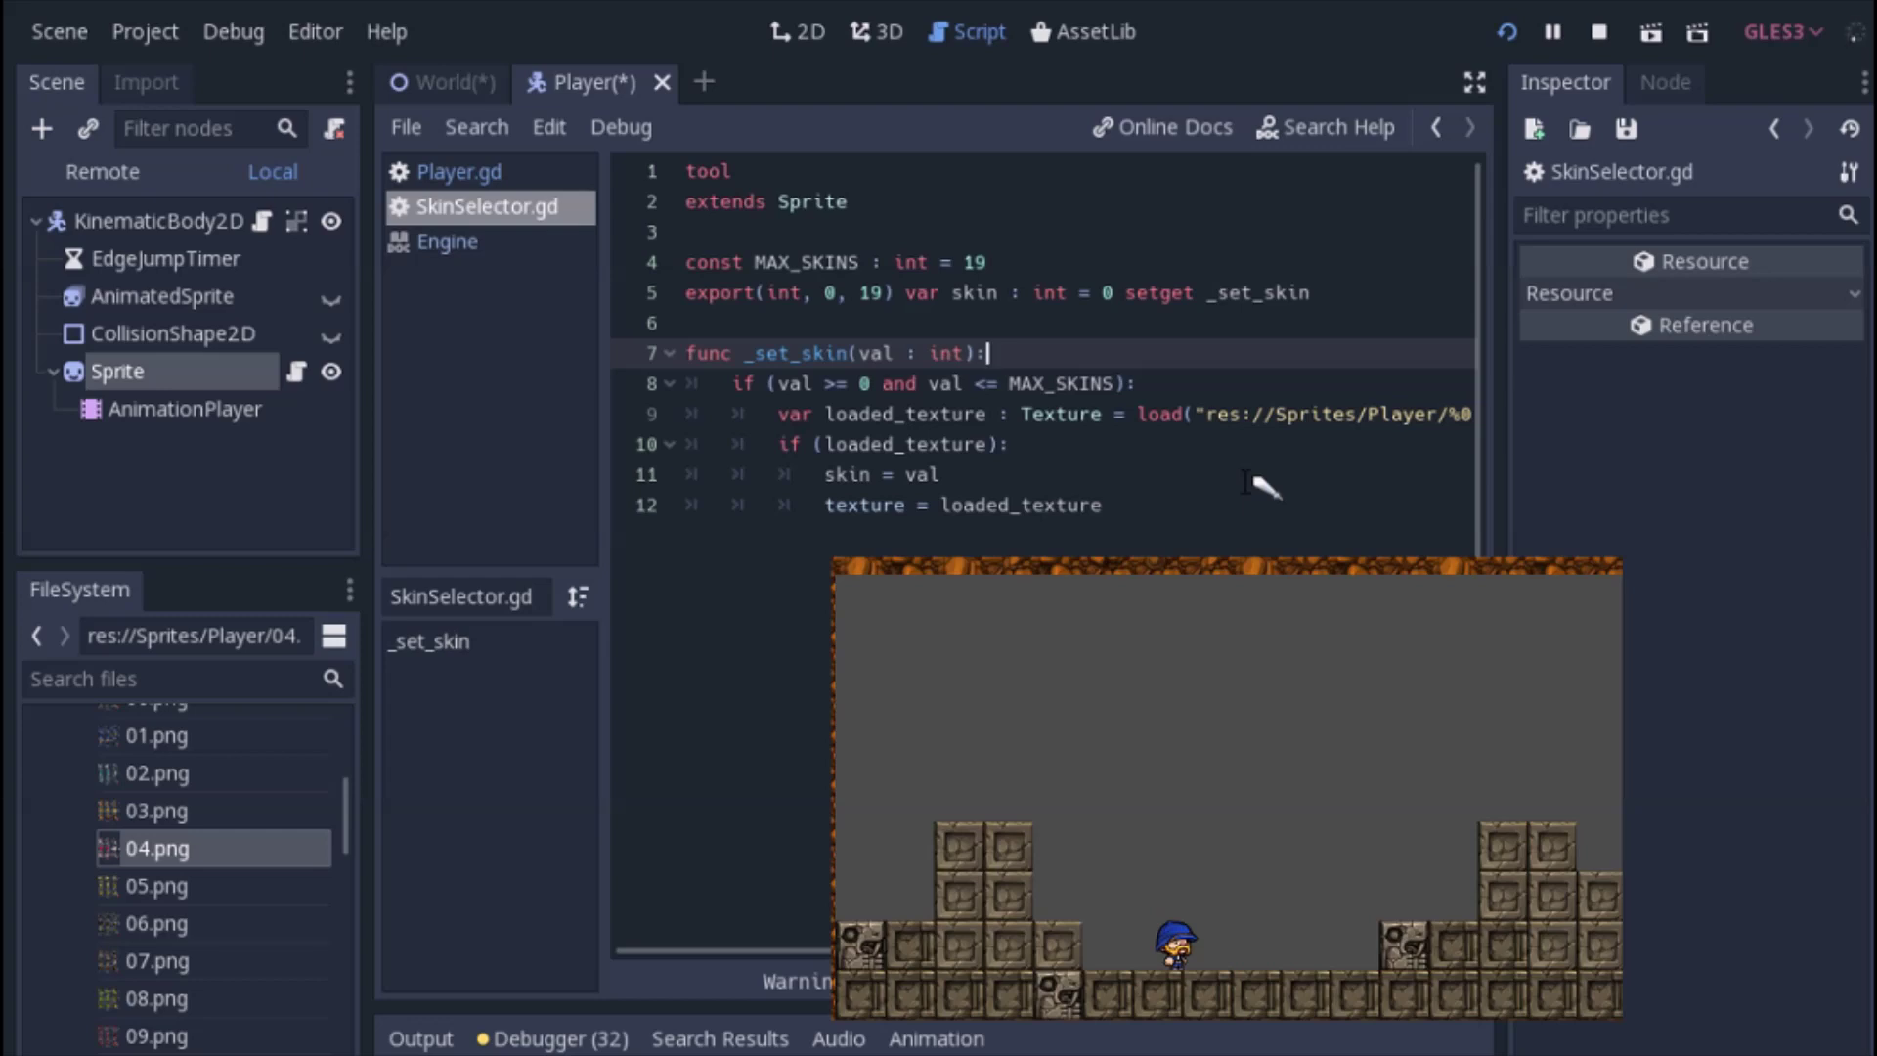
key("Down")
key("Down")
key("Up")
key("Up")
key("Up")
key("Up")
key("Up")
key("Down")
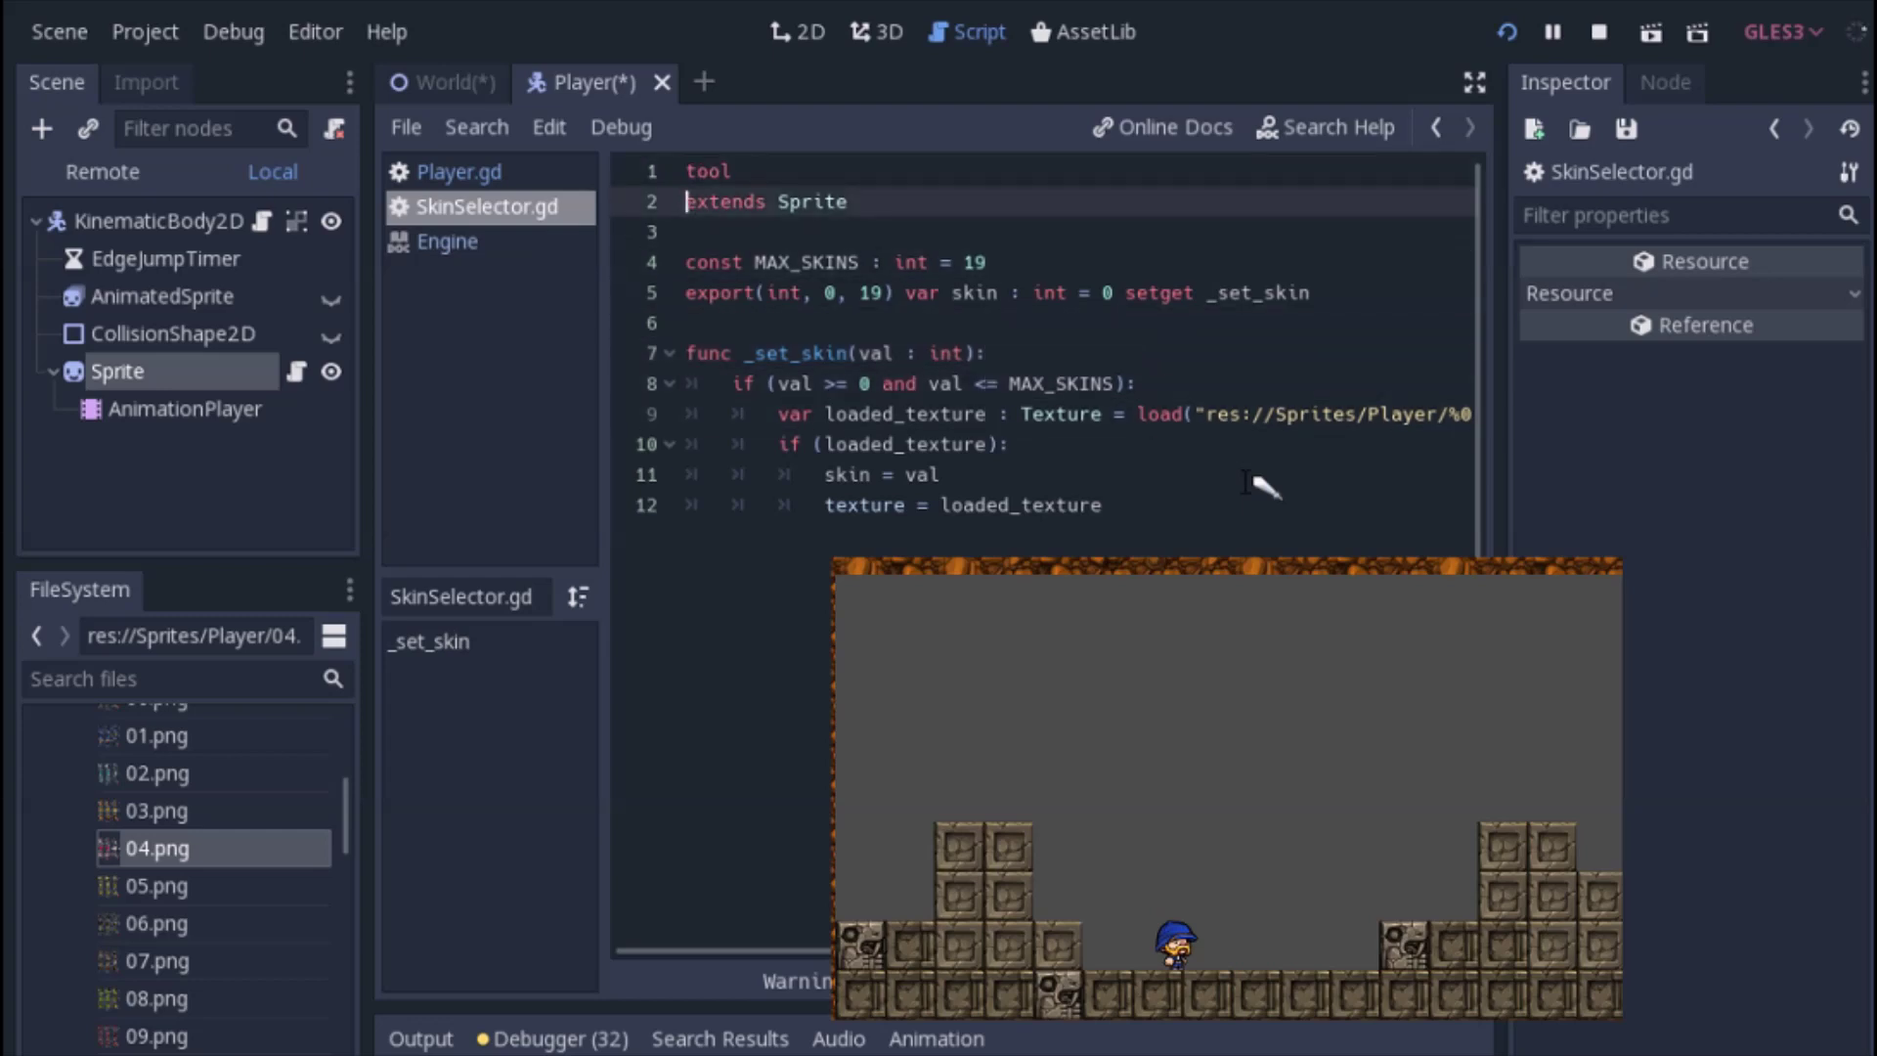
key("Down")
key("Down")
key("Down")
key("Up")
key("Up")
key("End")
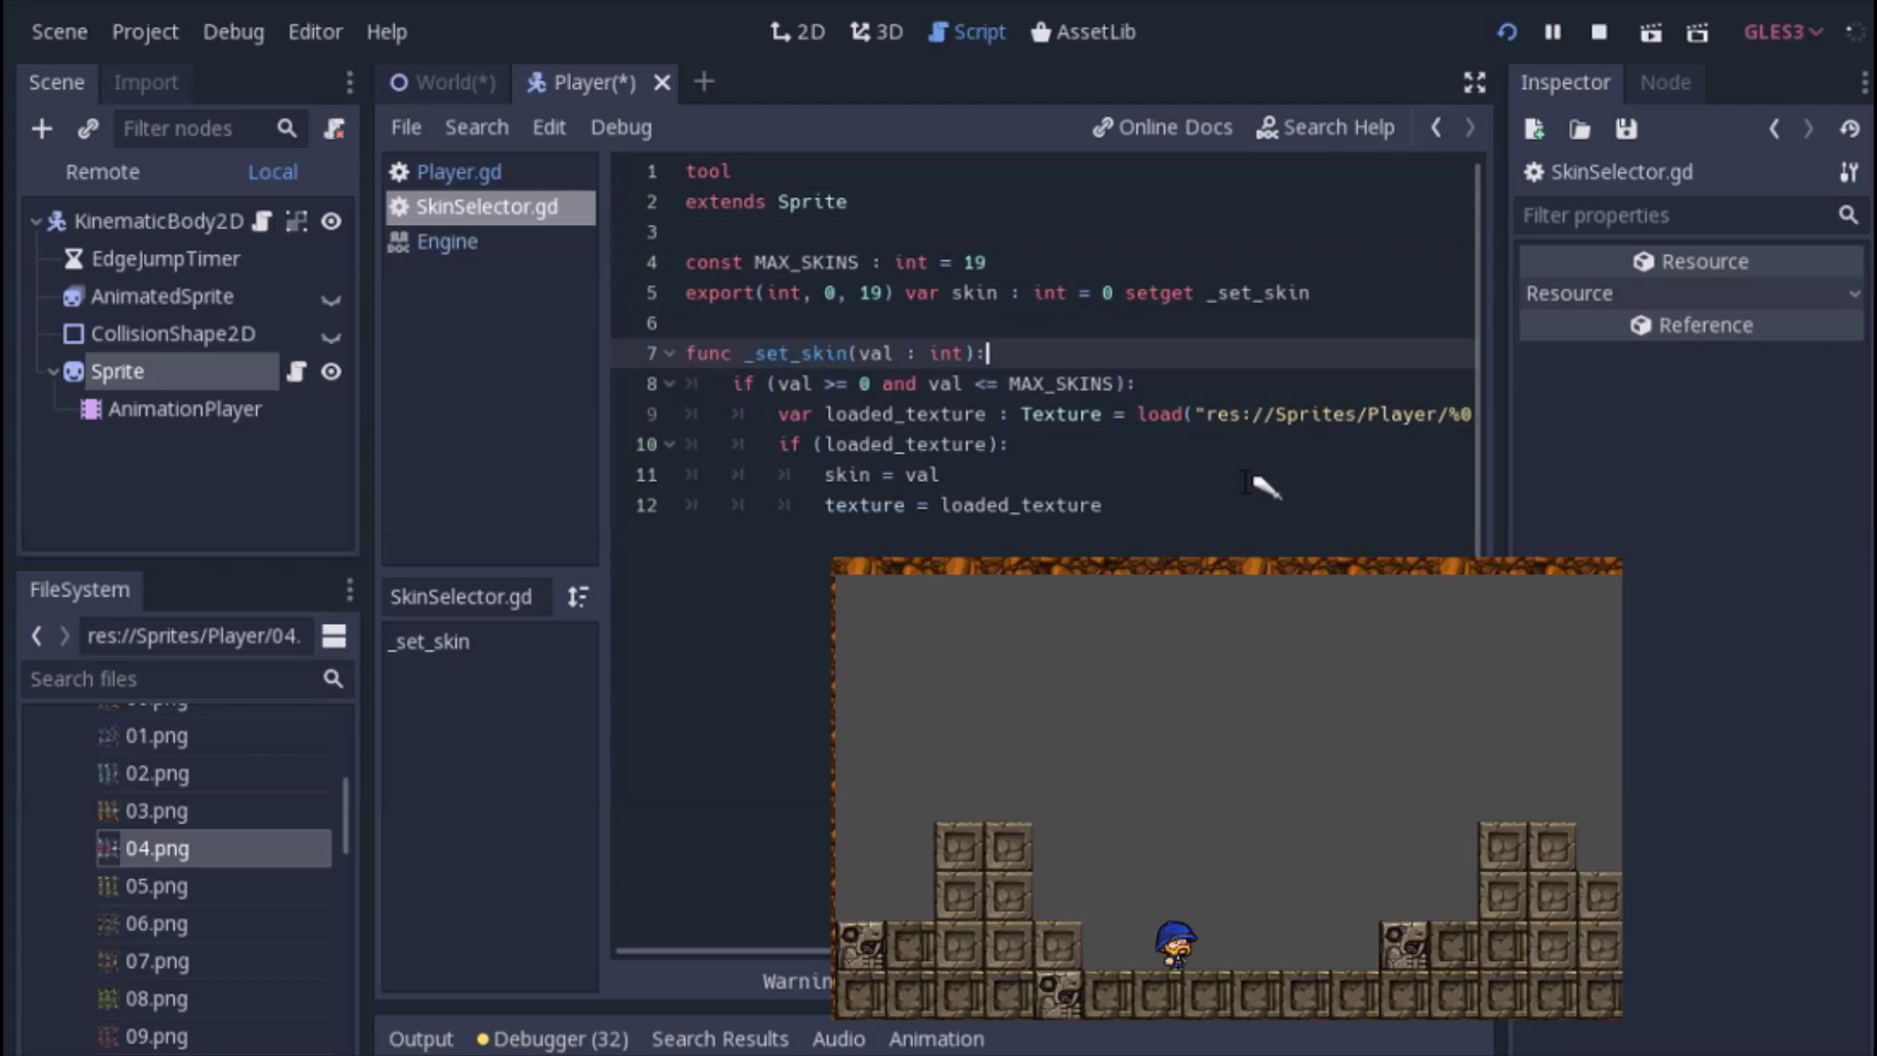
key("Return")
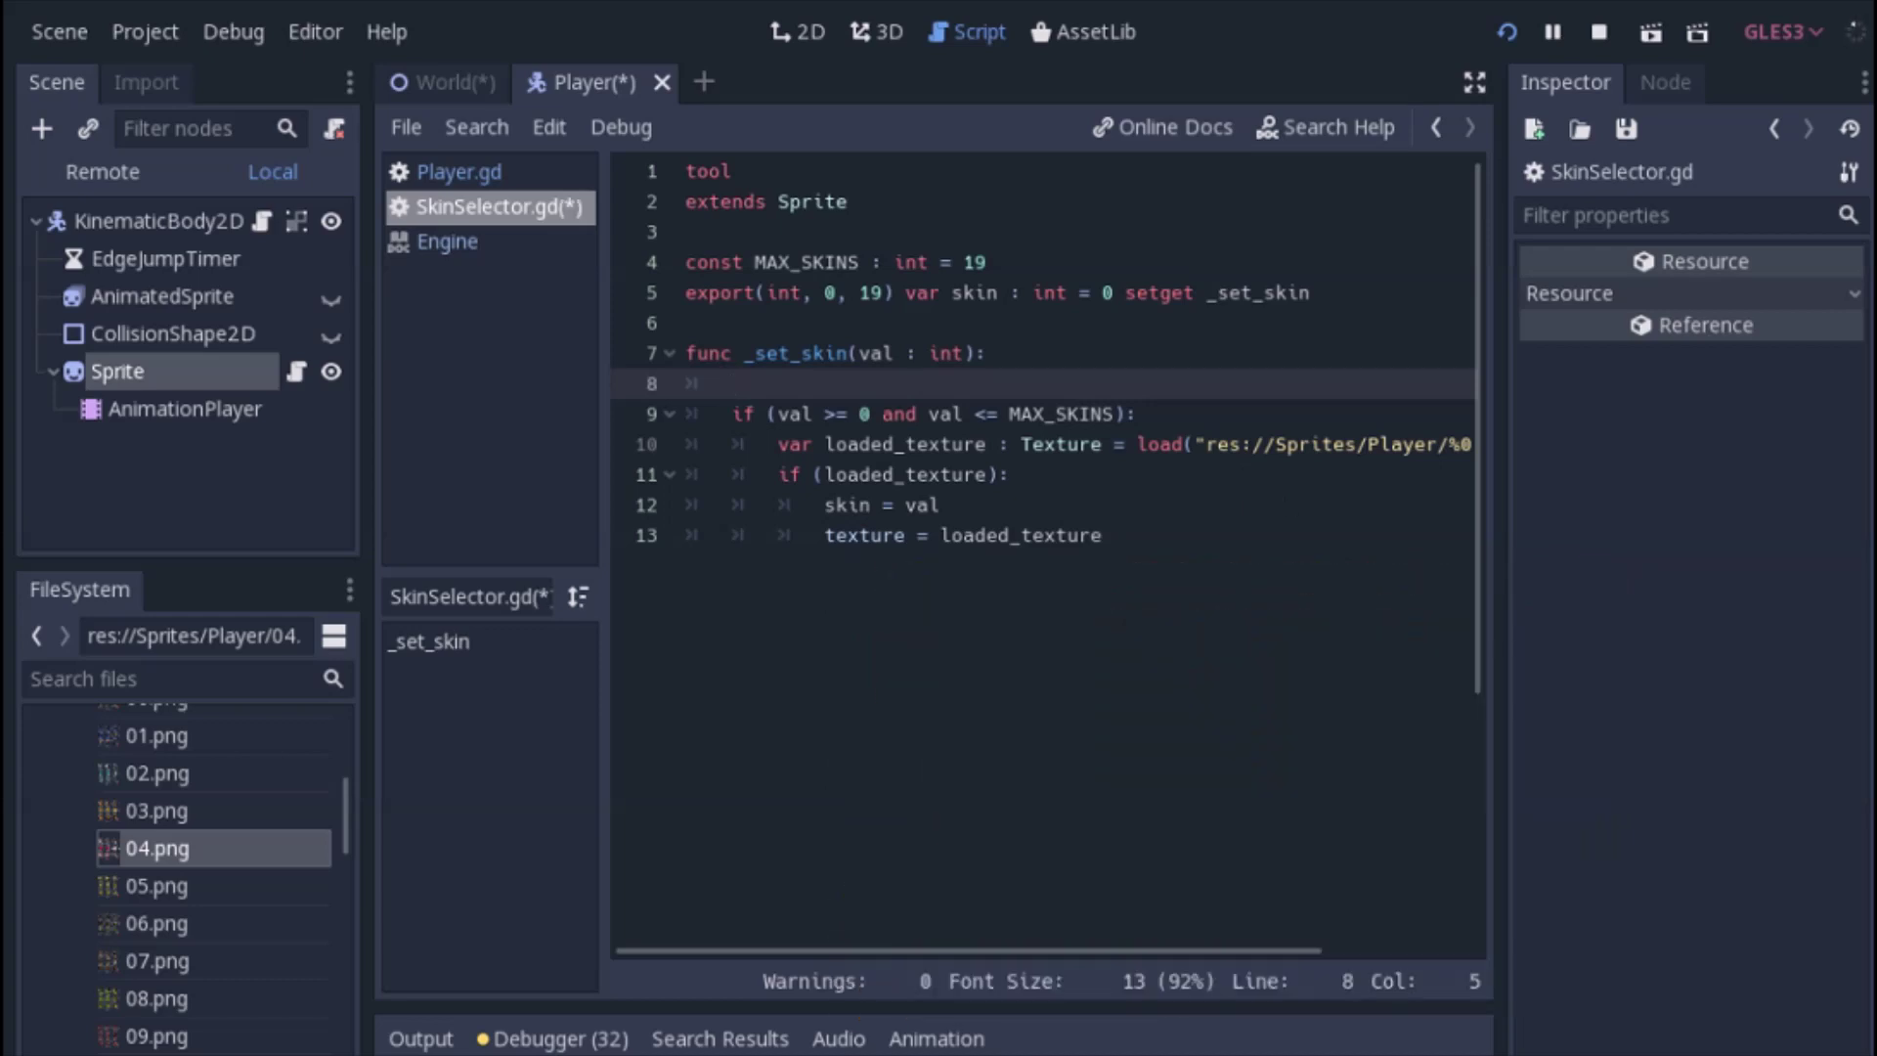
Write 'if (Engine)' on the new line 8
left_click(1256, 473)
left_click(1087, 381)
type("if")
type(" (")
key("Left")
key("Right")
type("Engine")
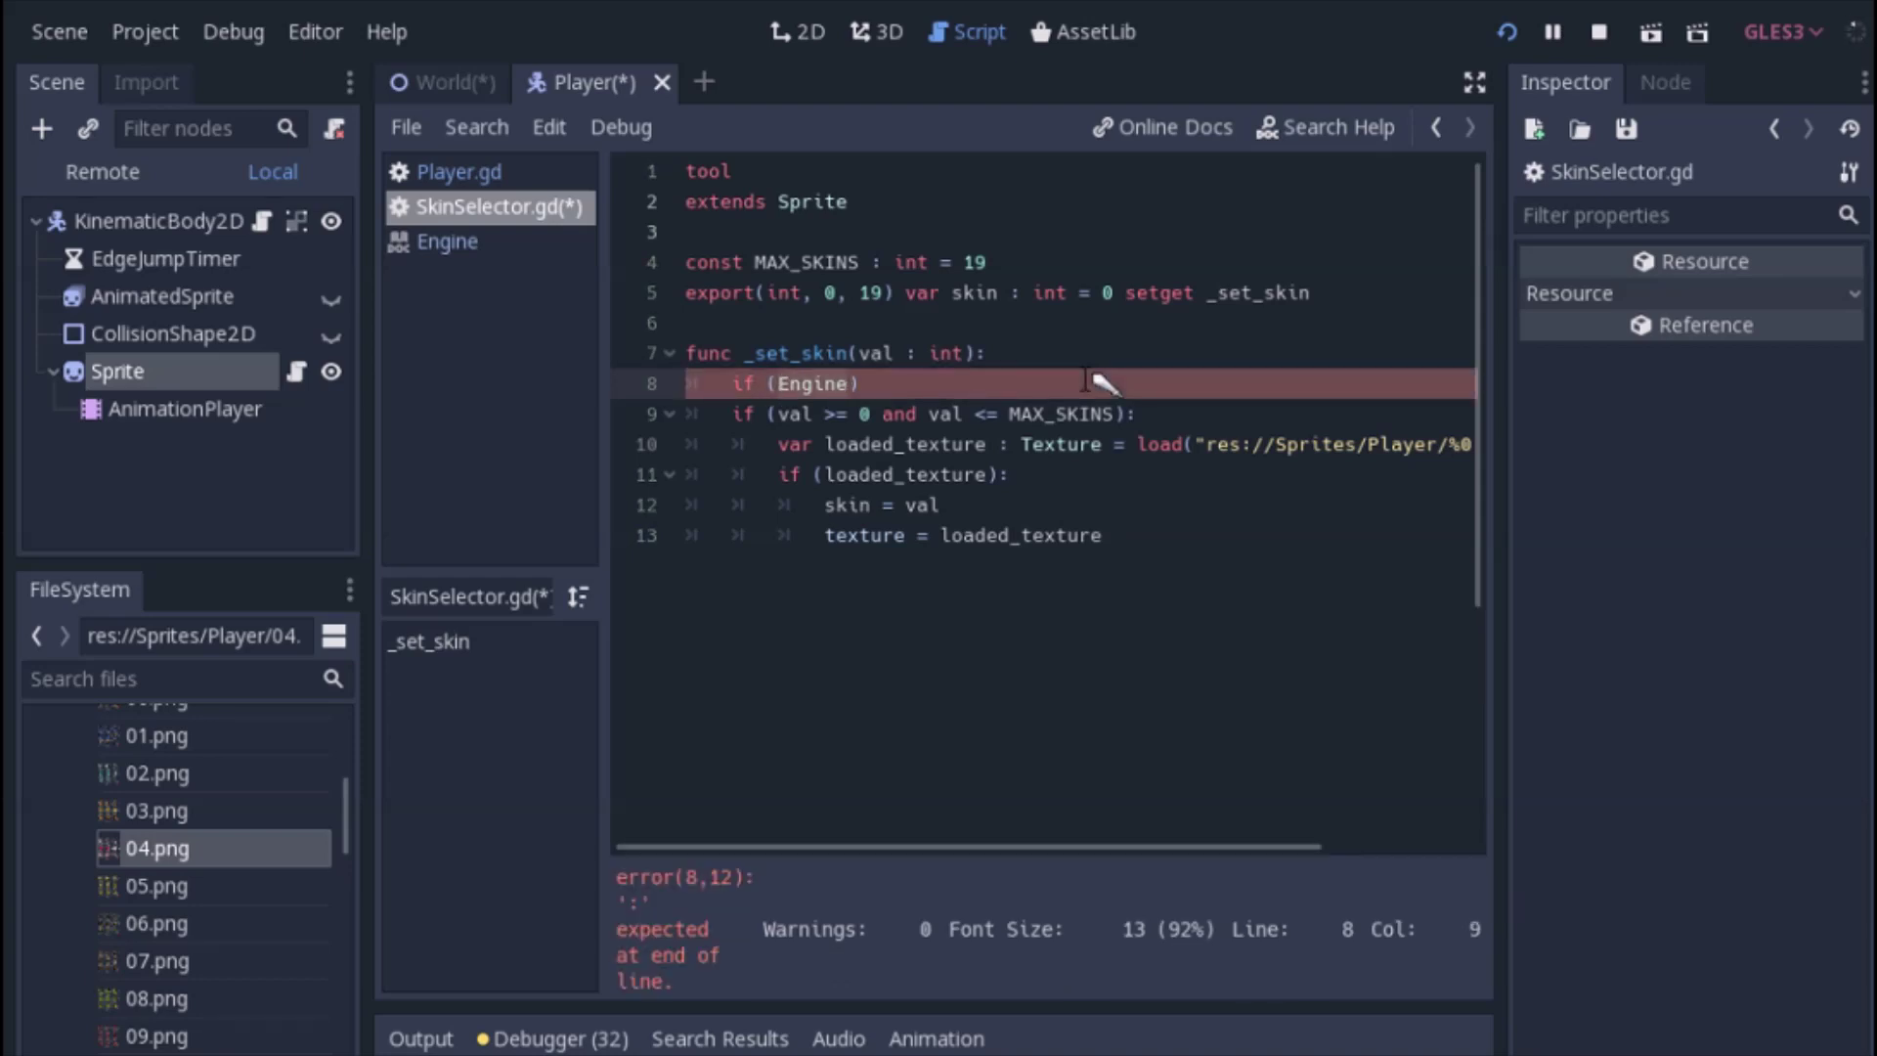
Open the Engine class reference from the if (Engine) line
left_click(728, 171)
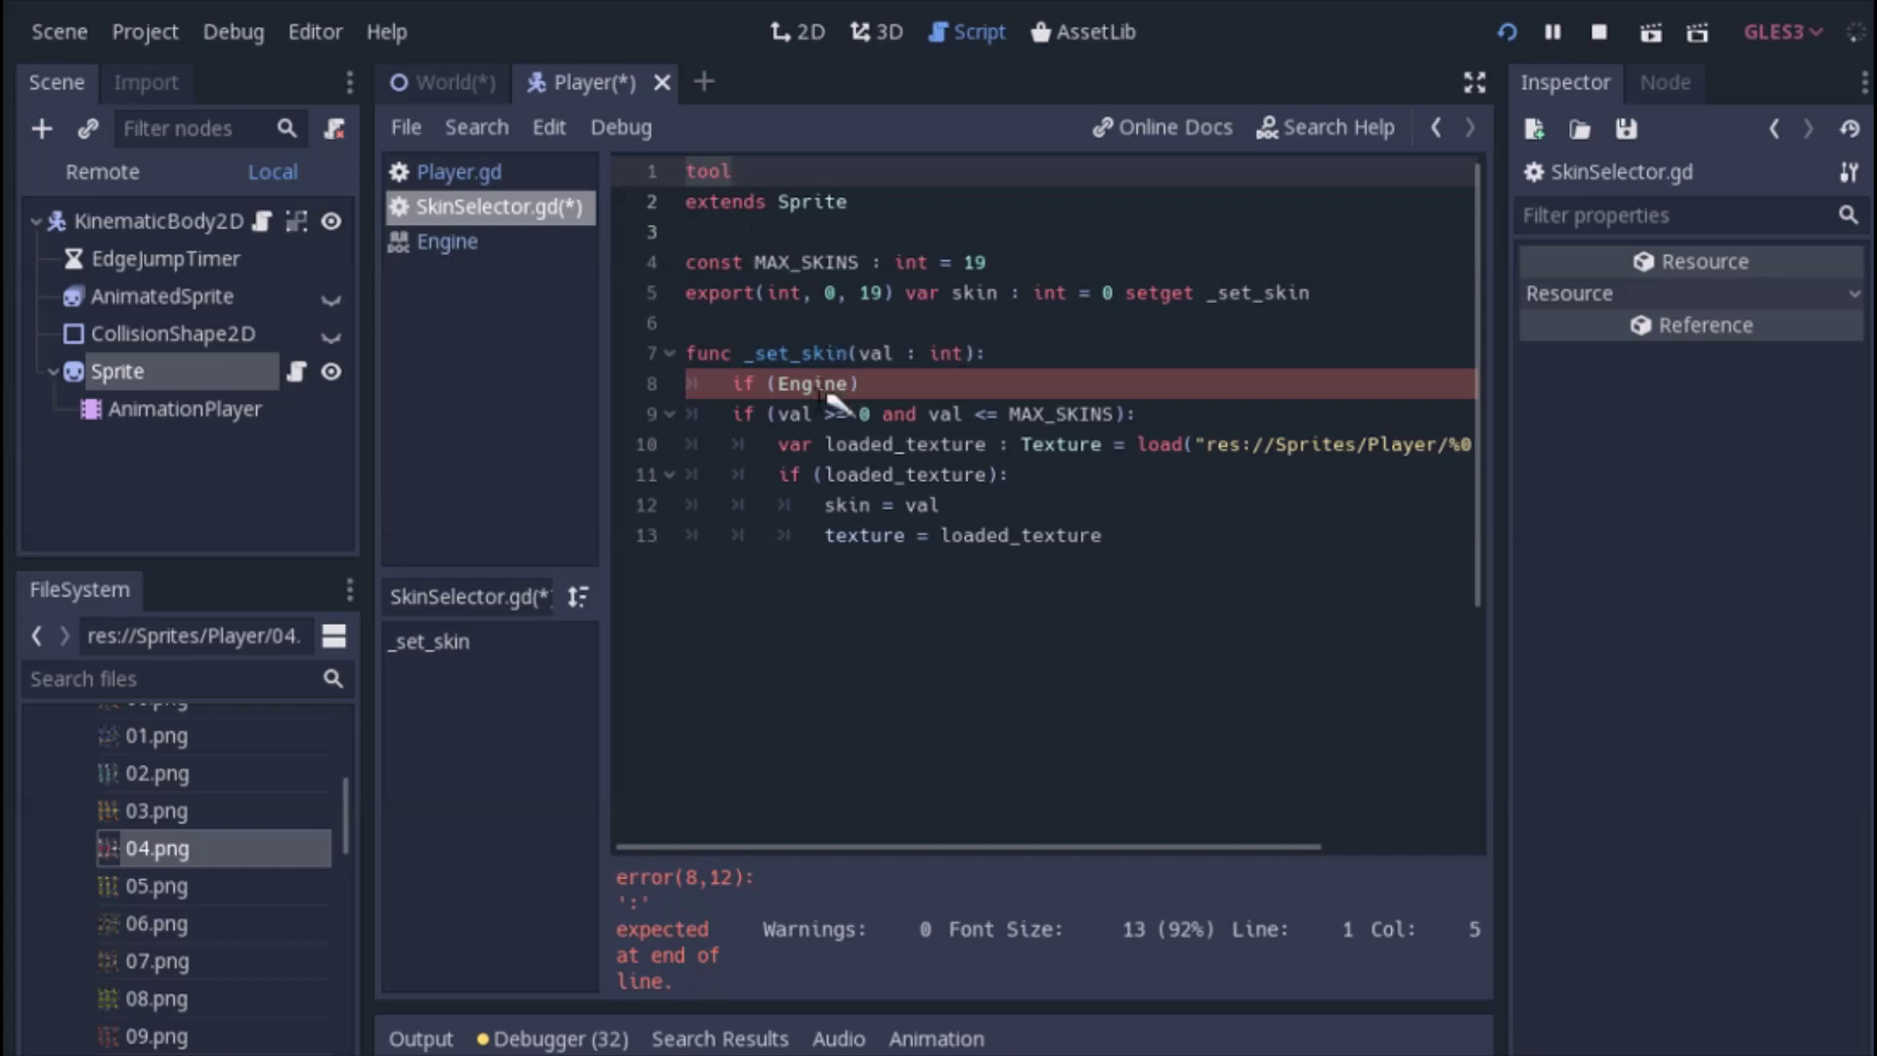
left_click(851, 384)
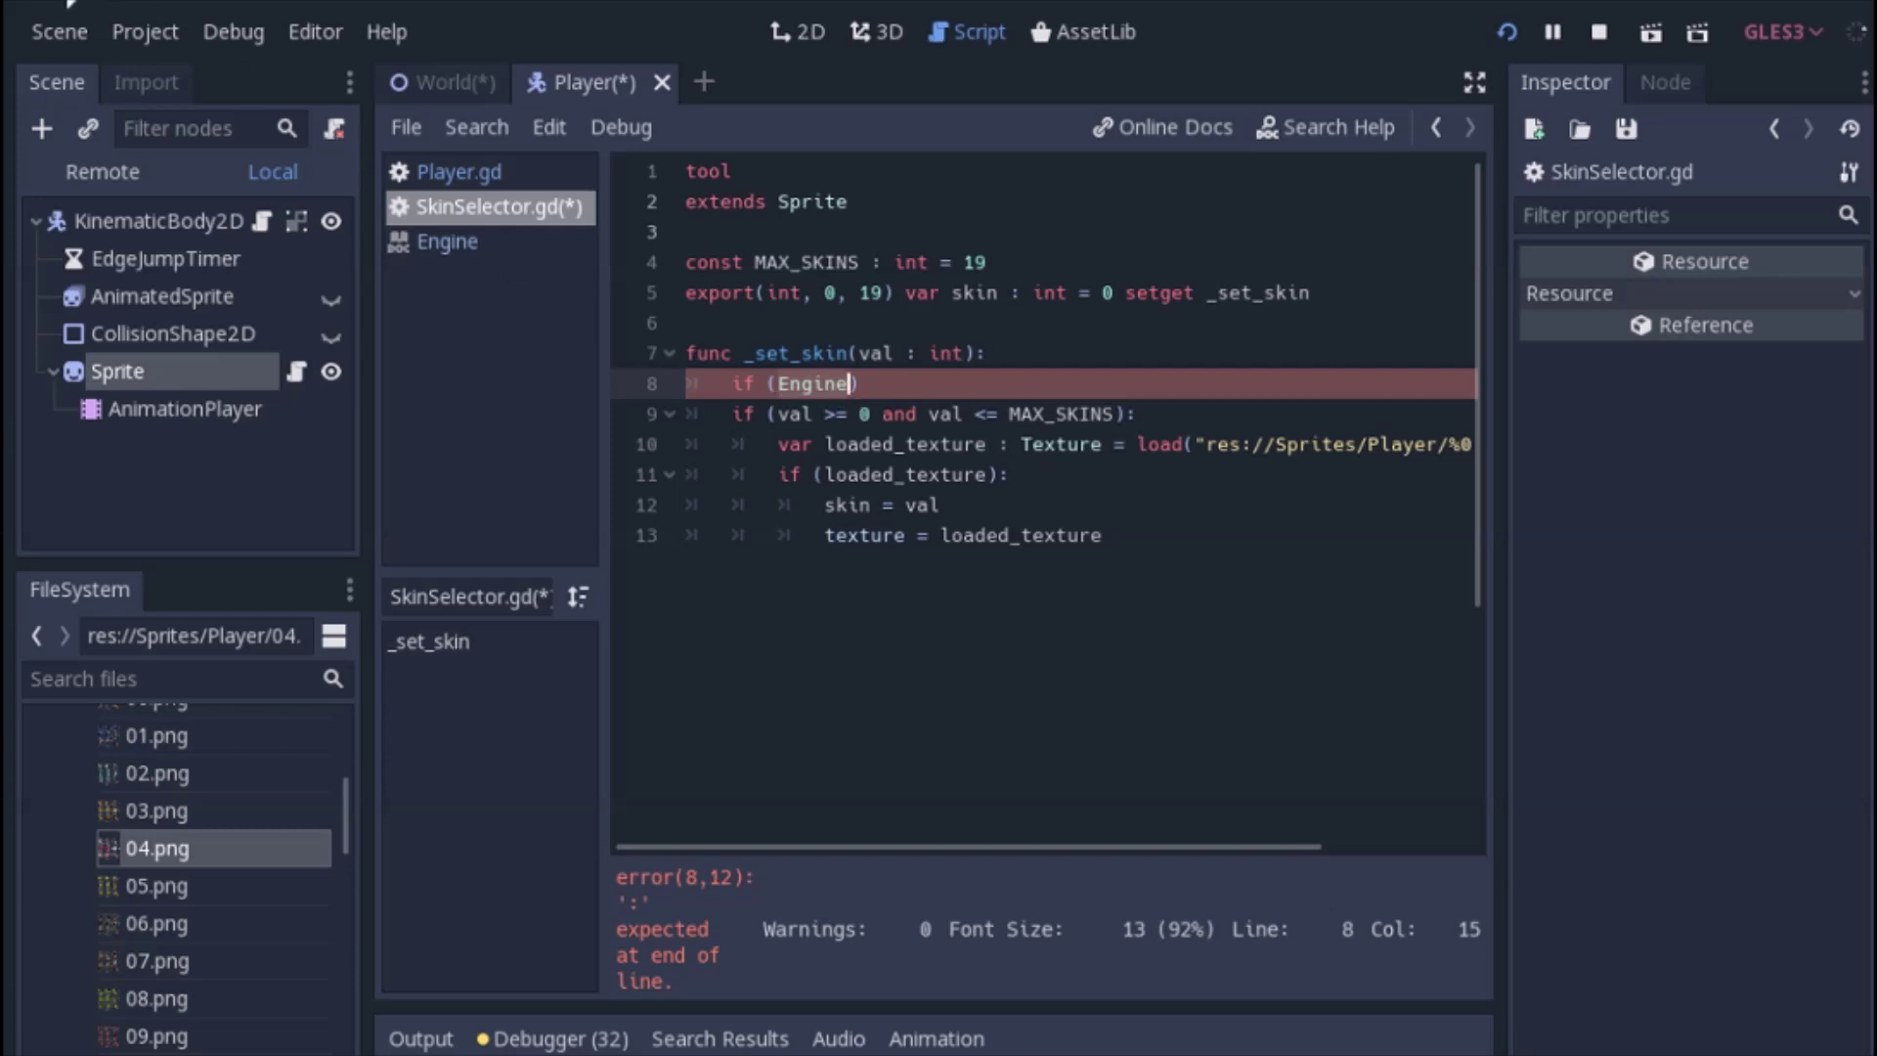
left_click(814, 383, "ctrl")
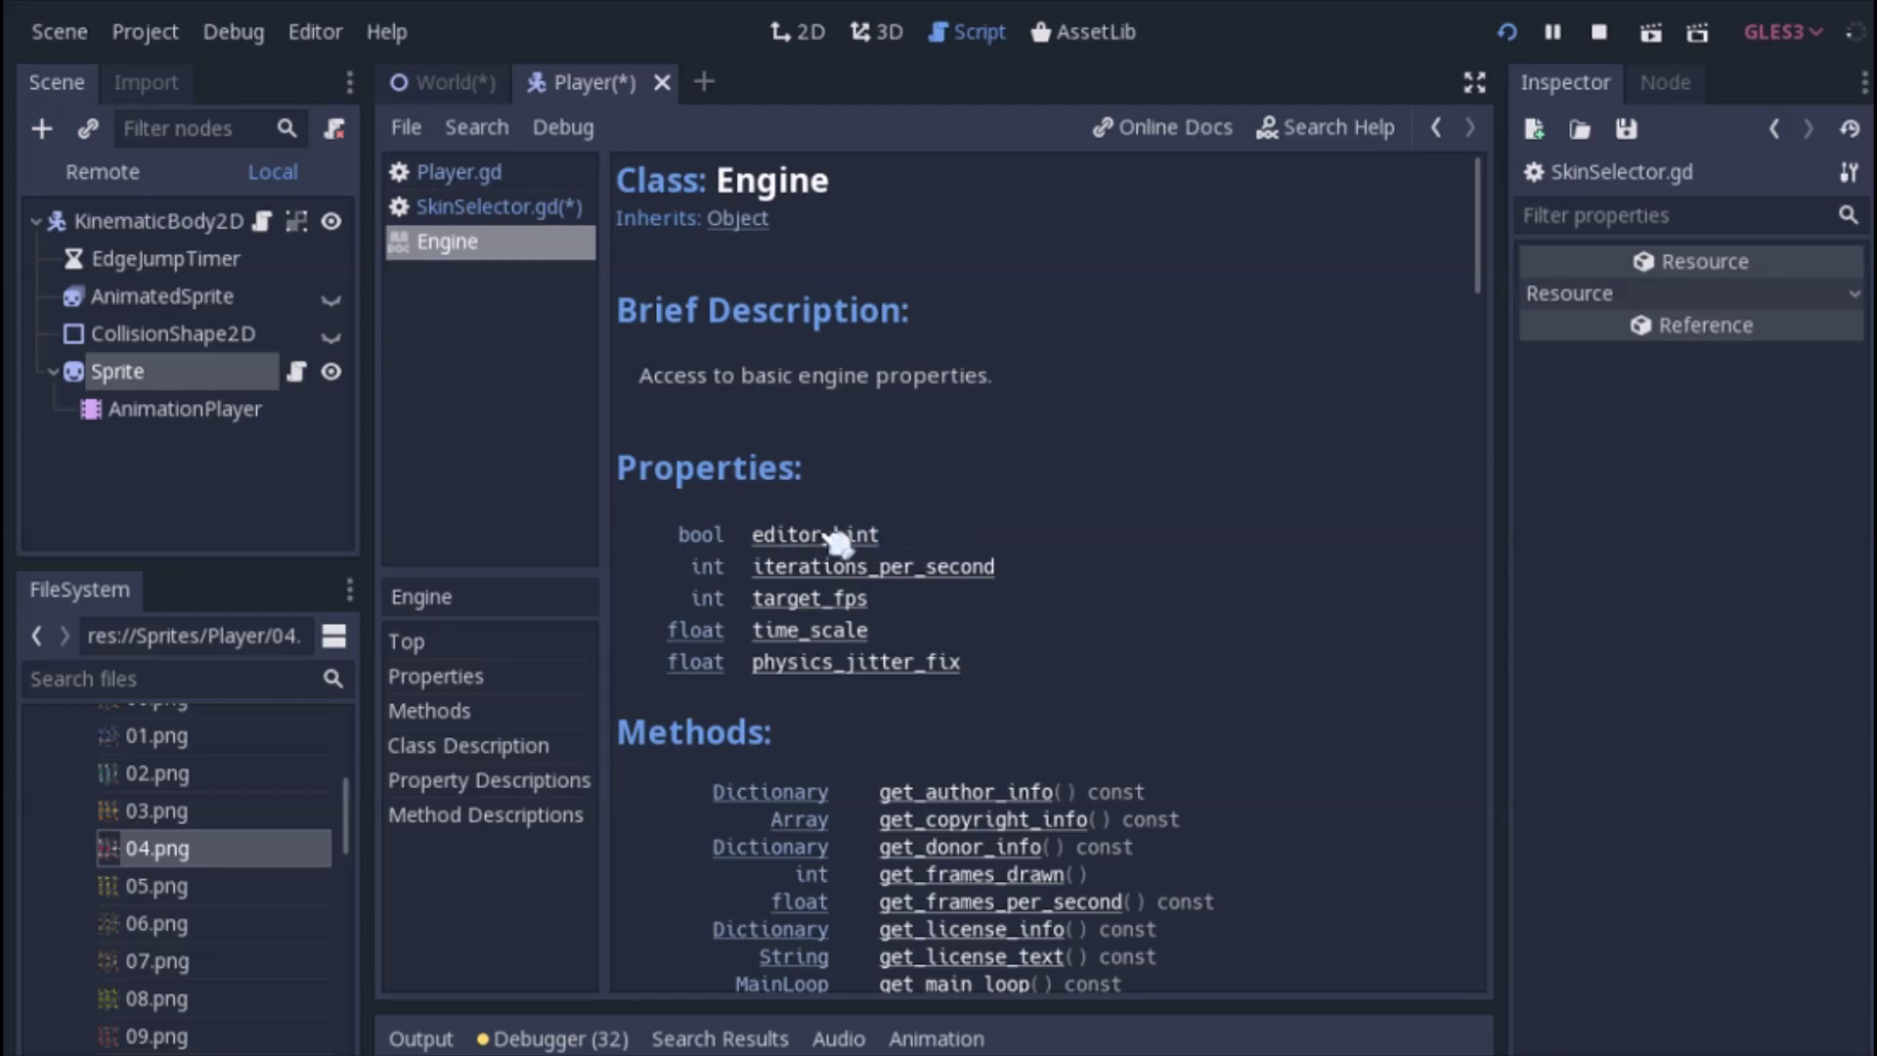
Read the Engine editor_hint property description, then return to SkinSelector.gd
scroll(836, 541, "down", 5)
scroll(806, 479, "up", 5)
left_click(860, 533)
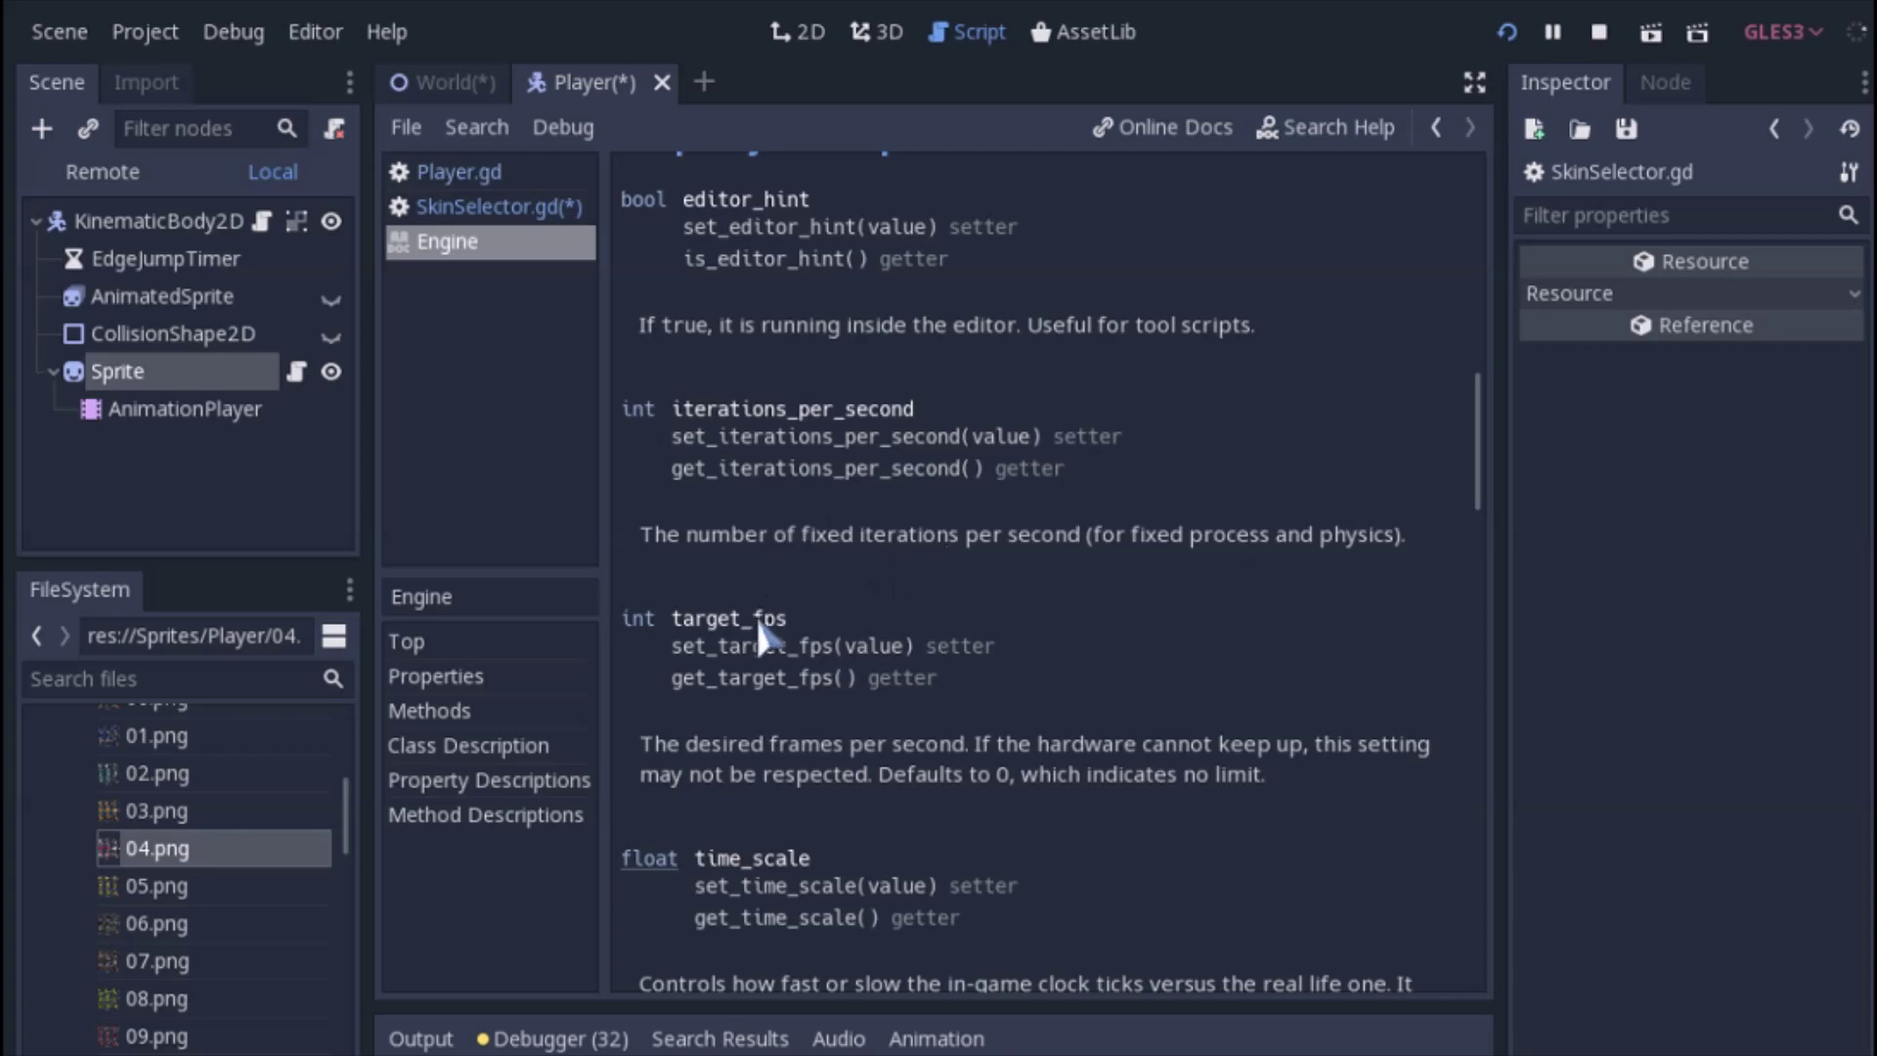
scroll(810, 322, "up", 2)
scroll(772, 411, "up", 2)
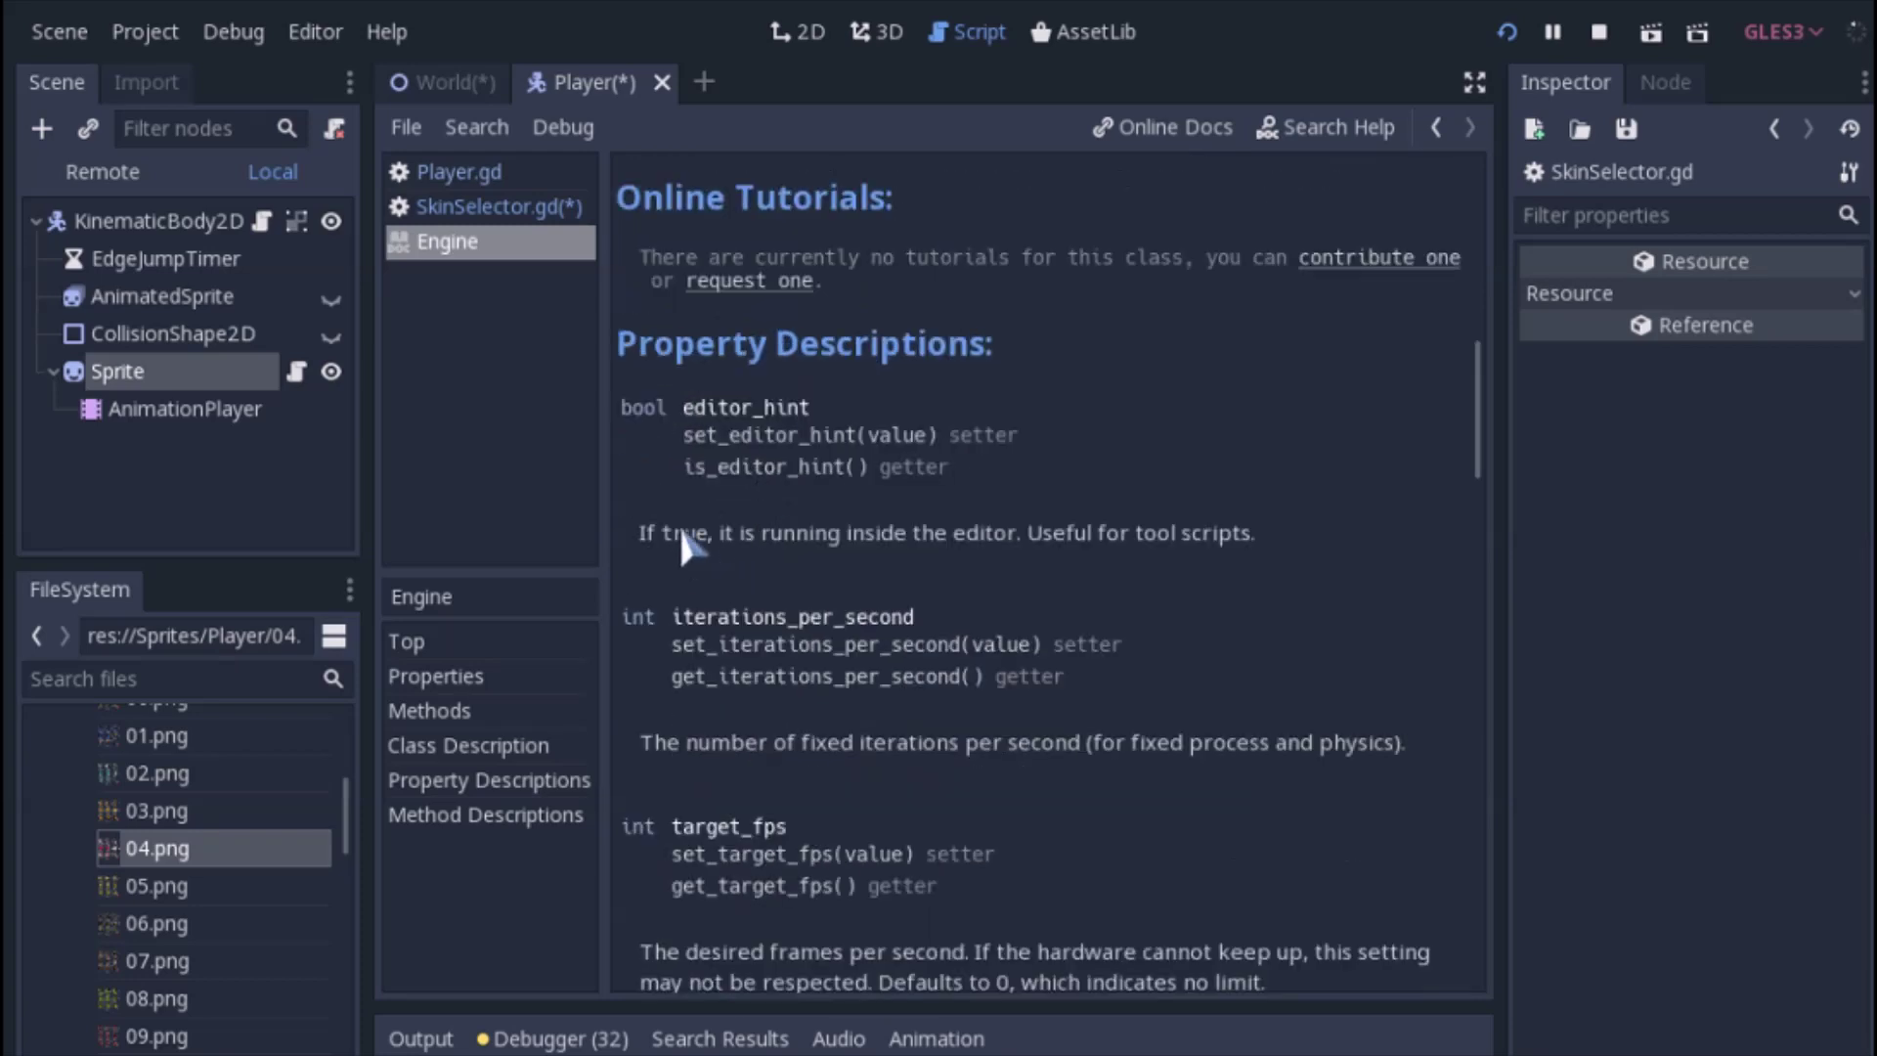
left_click_drag(640, 533, 1289, 530)
left_click(1059, 533)
left_click(518, 208)
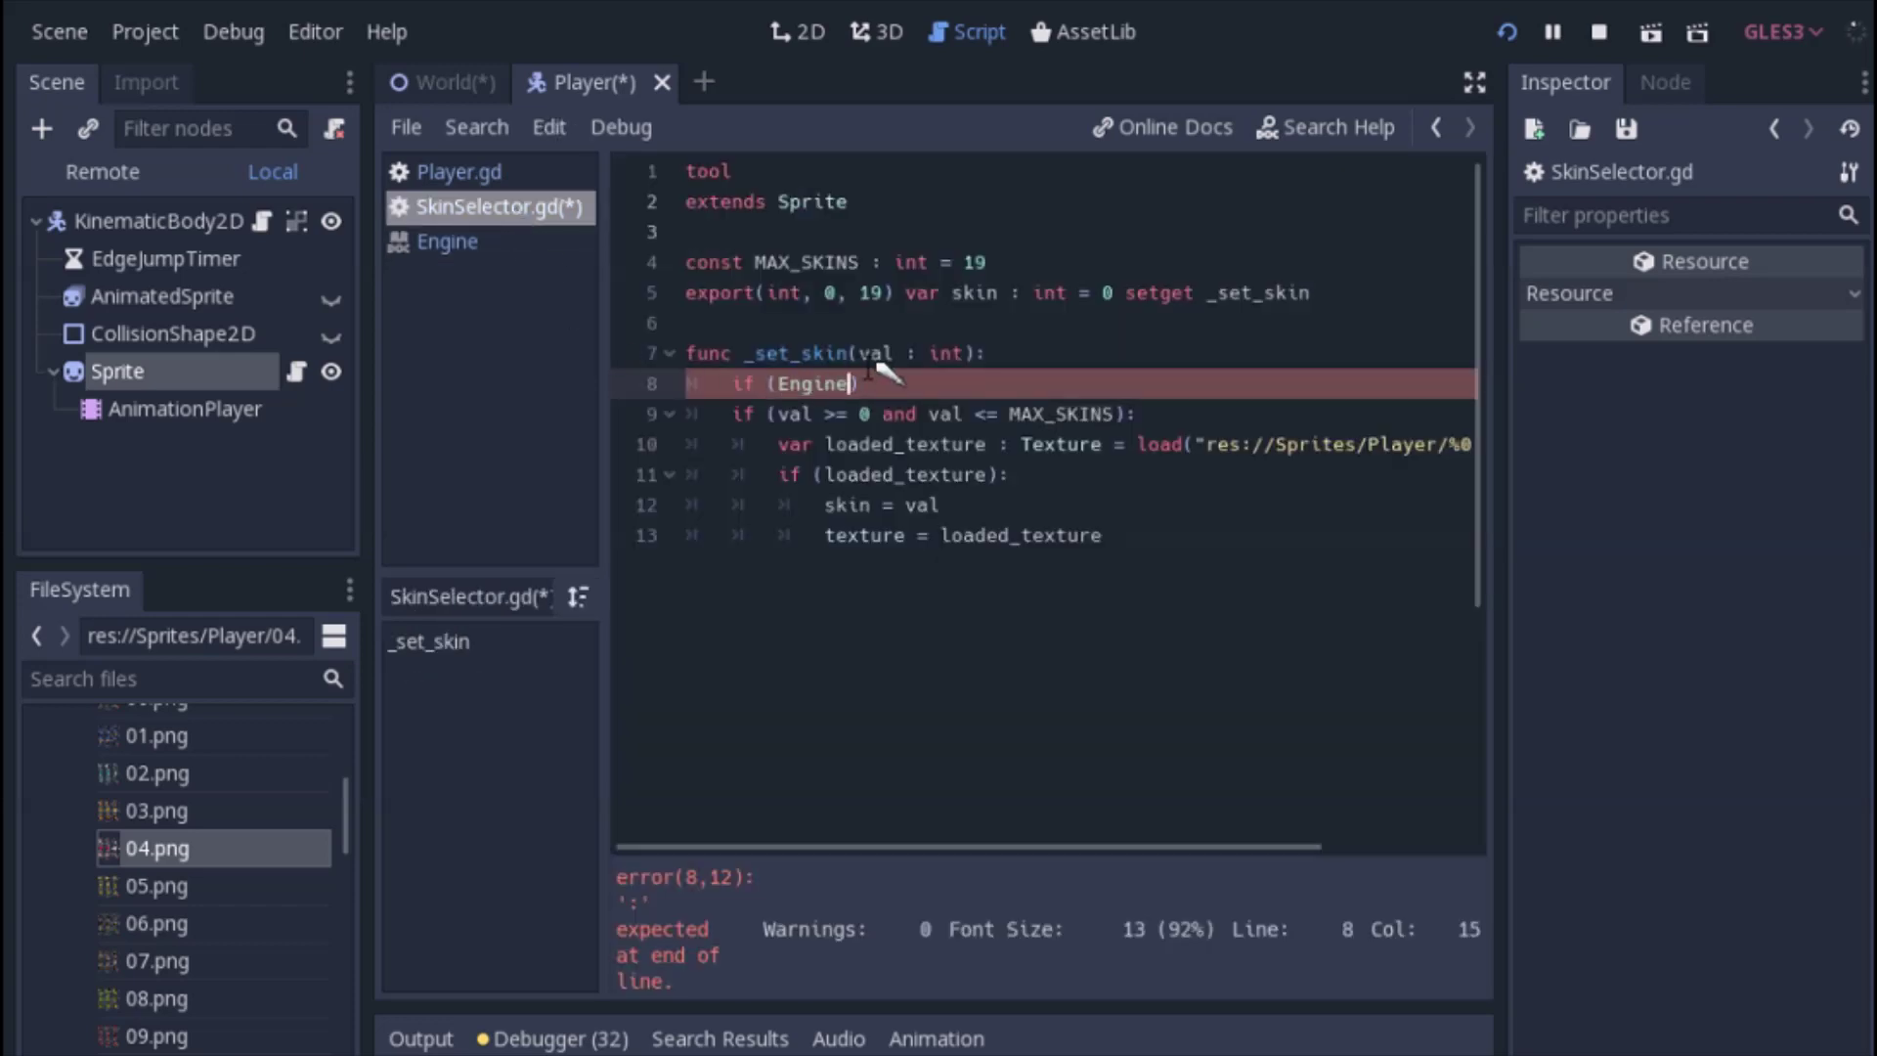
Make line 8 read 'if (not Engine.editor_hint):' with 'return' on line 9
type(".editor_h")
type("int):")
key("Return")
key("Up")
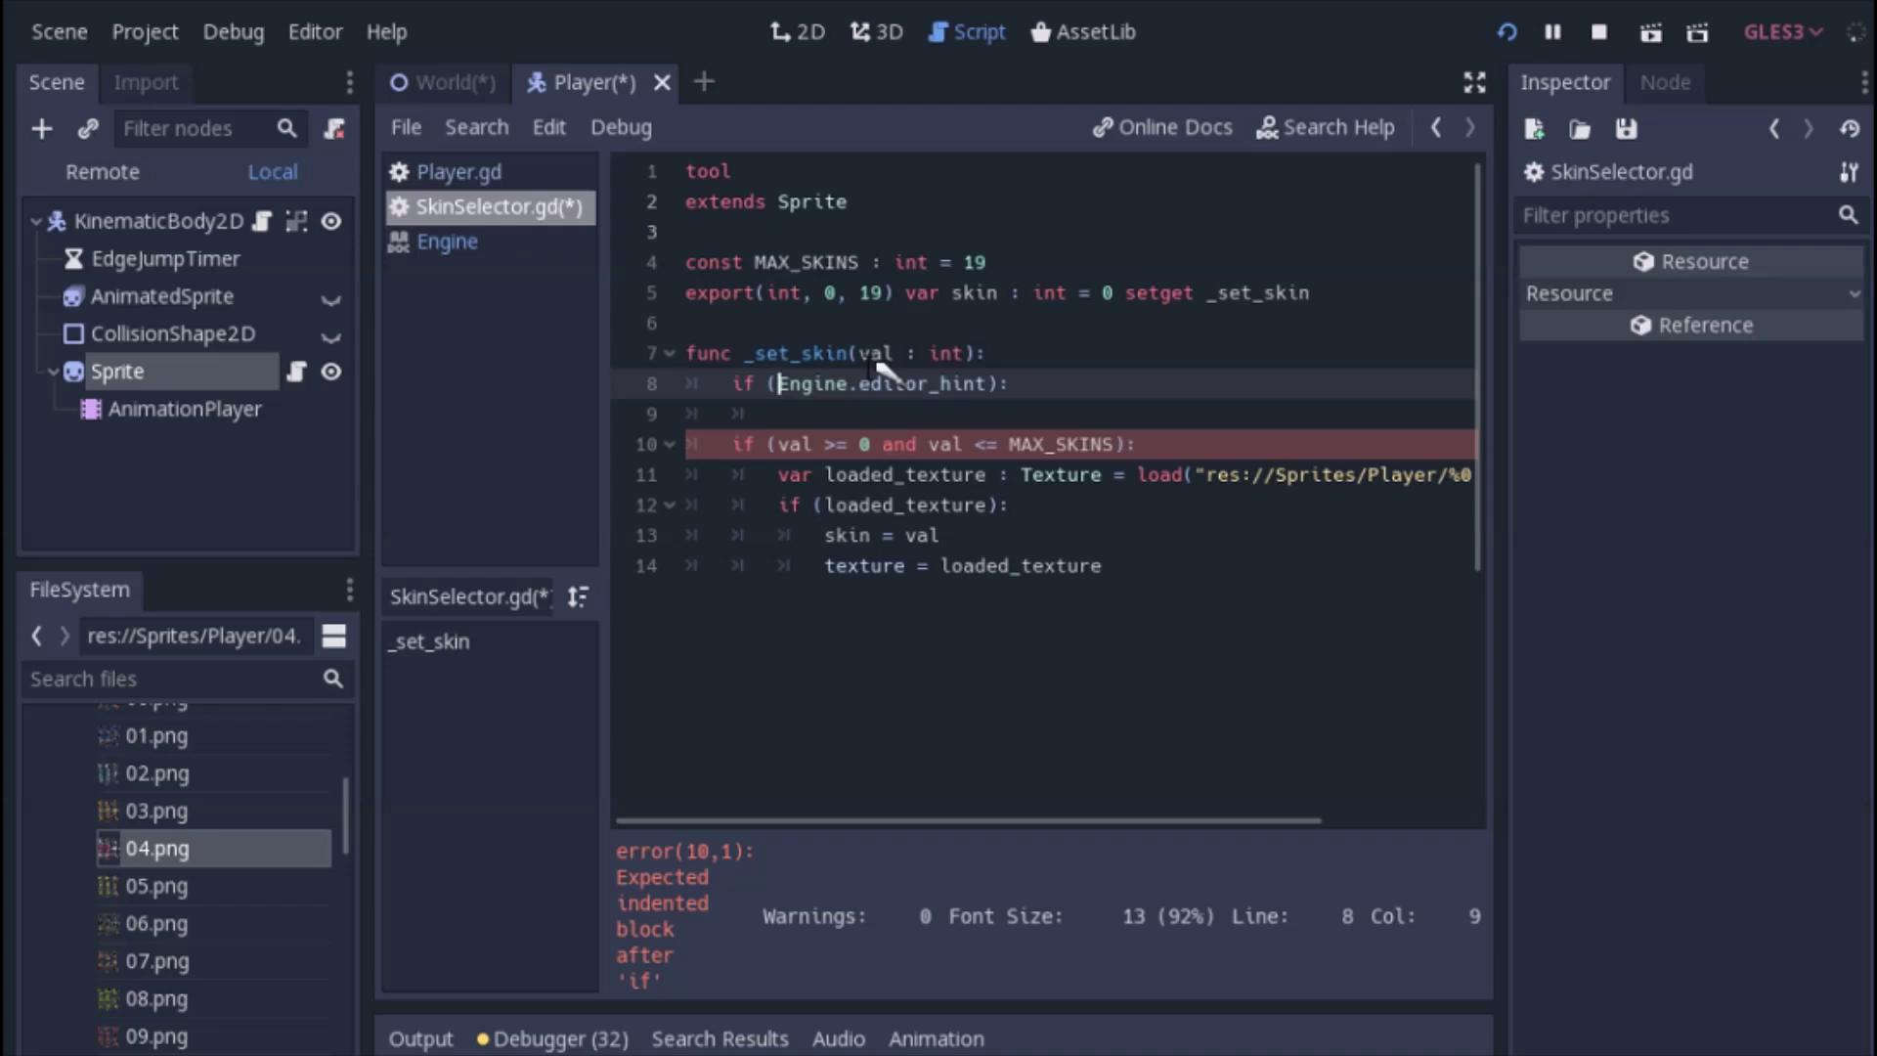
key("ctrl+shift+Right")
key("ctrl+shift+Right")
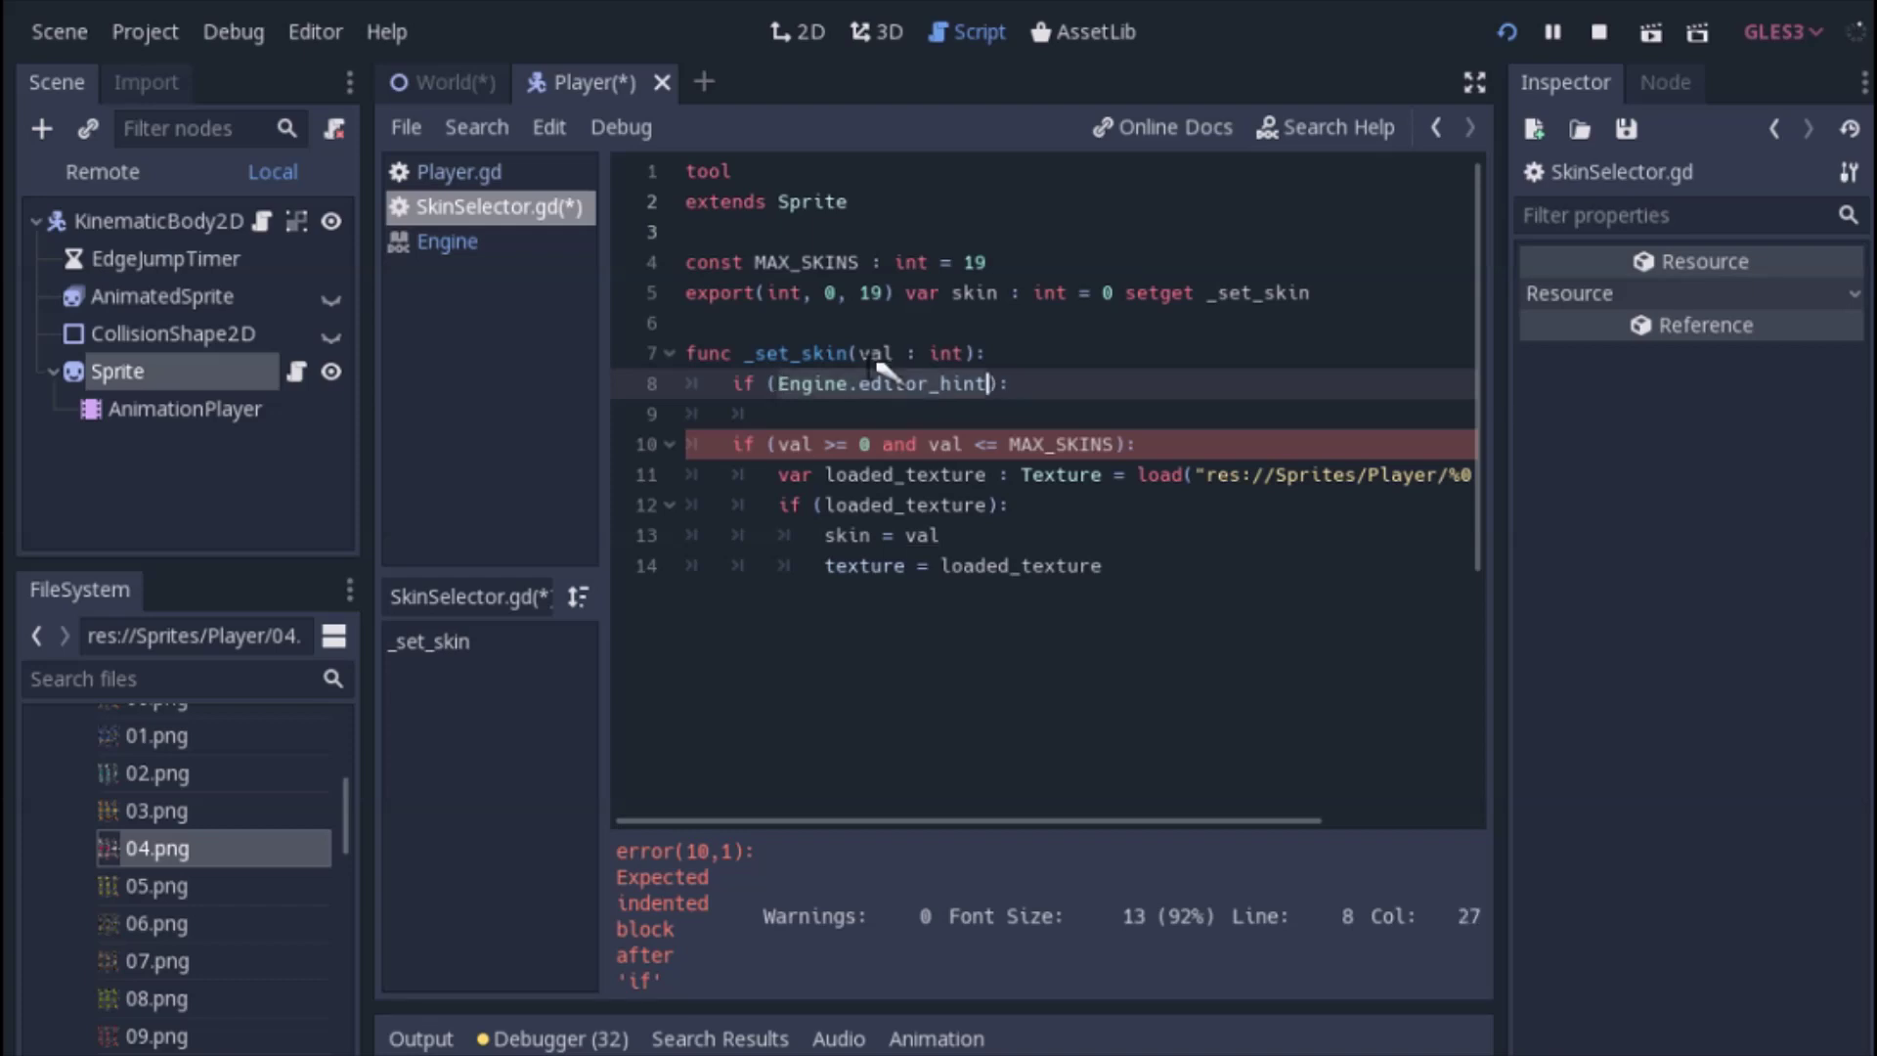
key("Left")
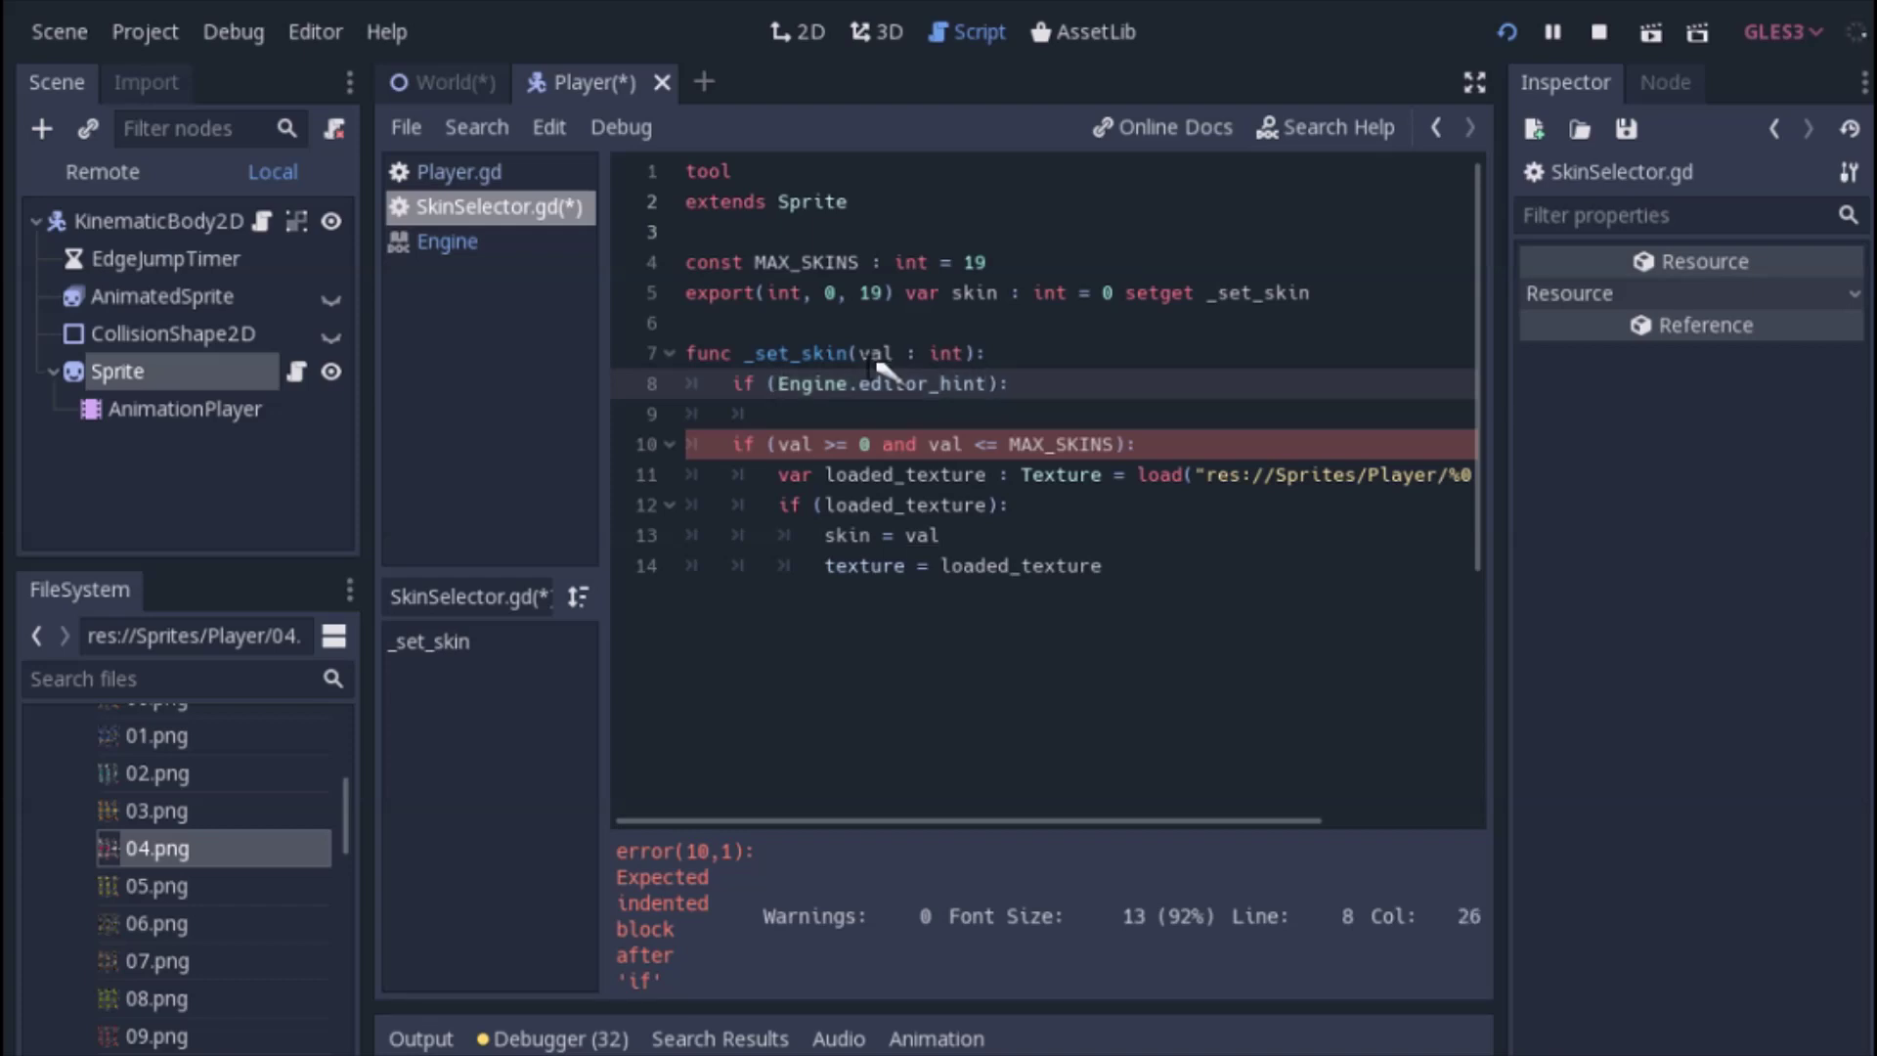
key("ctrl+Left")
key("ctrl+Left")
type("not")
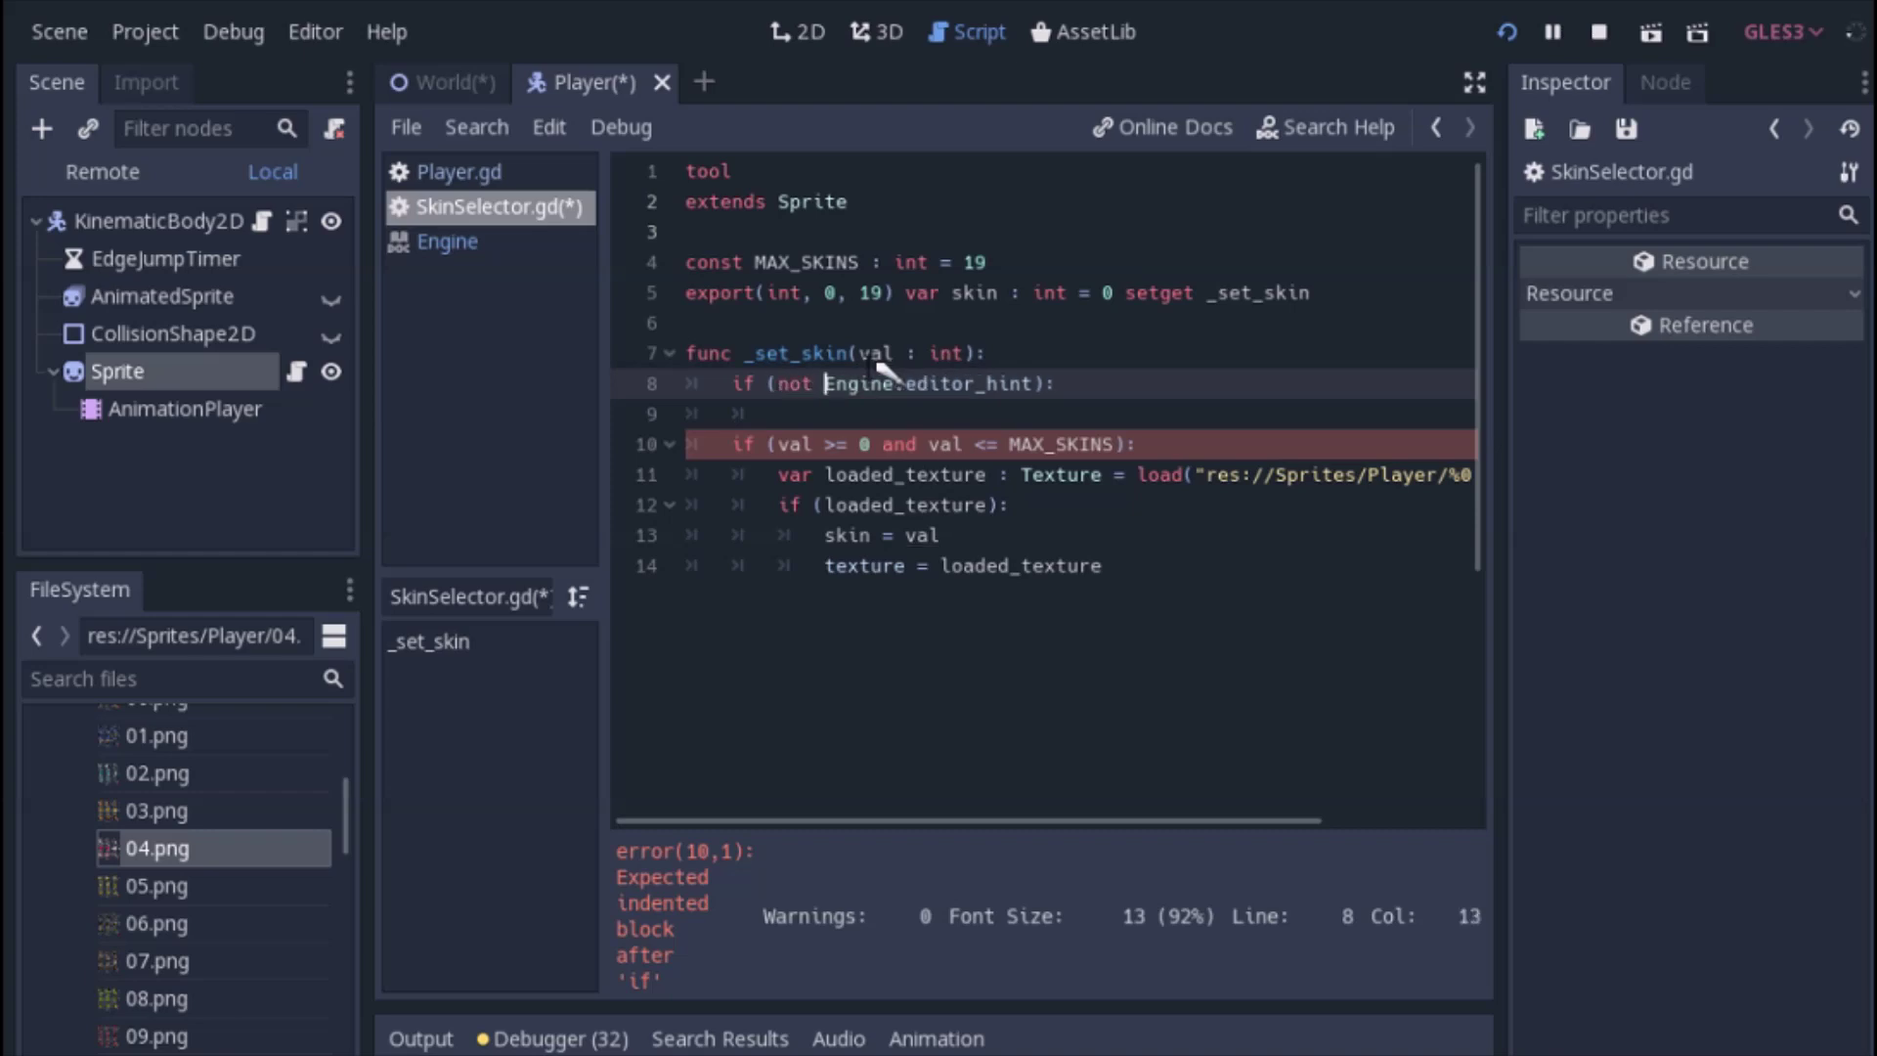
key("Down")
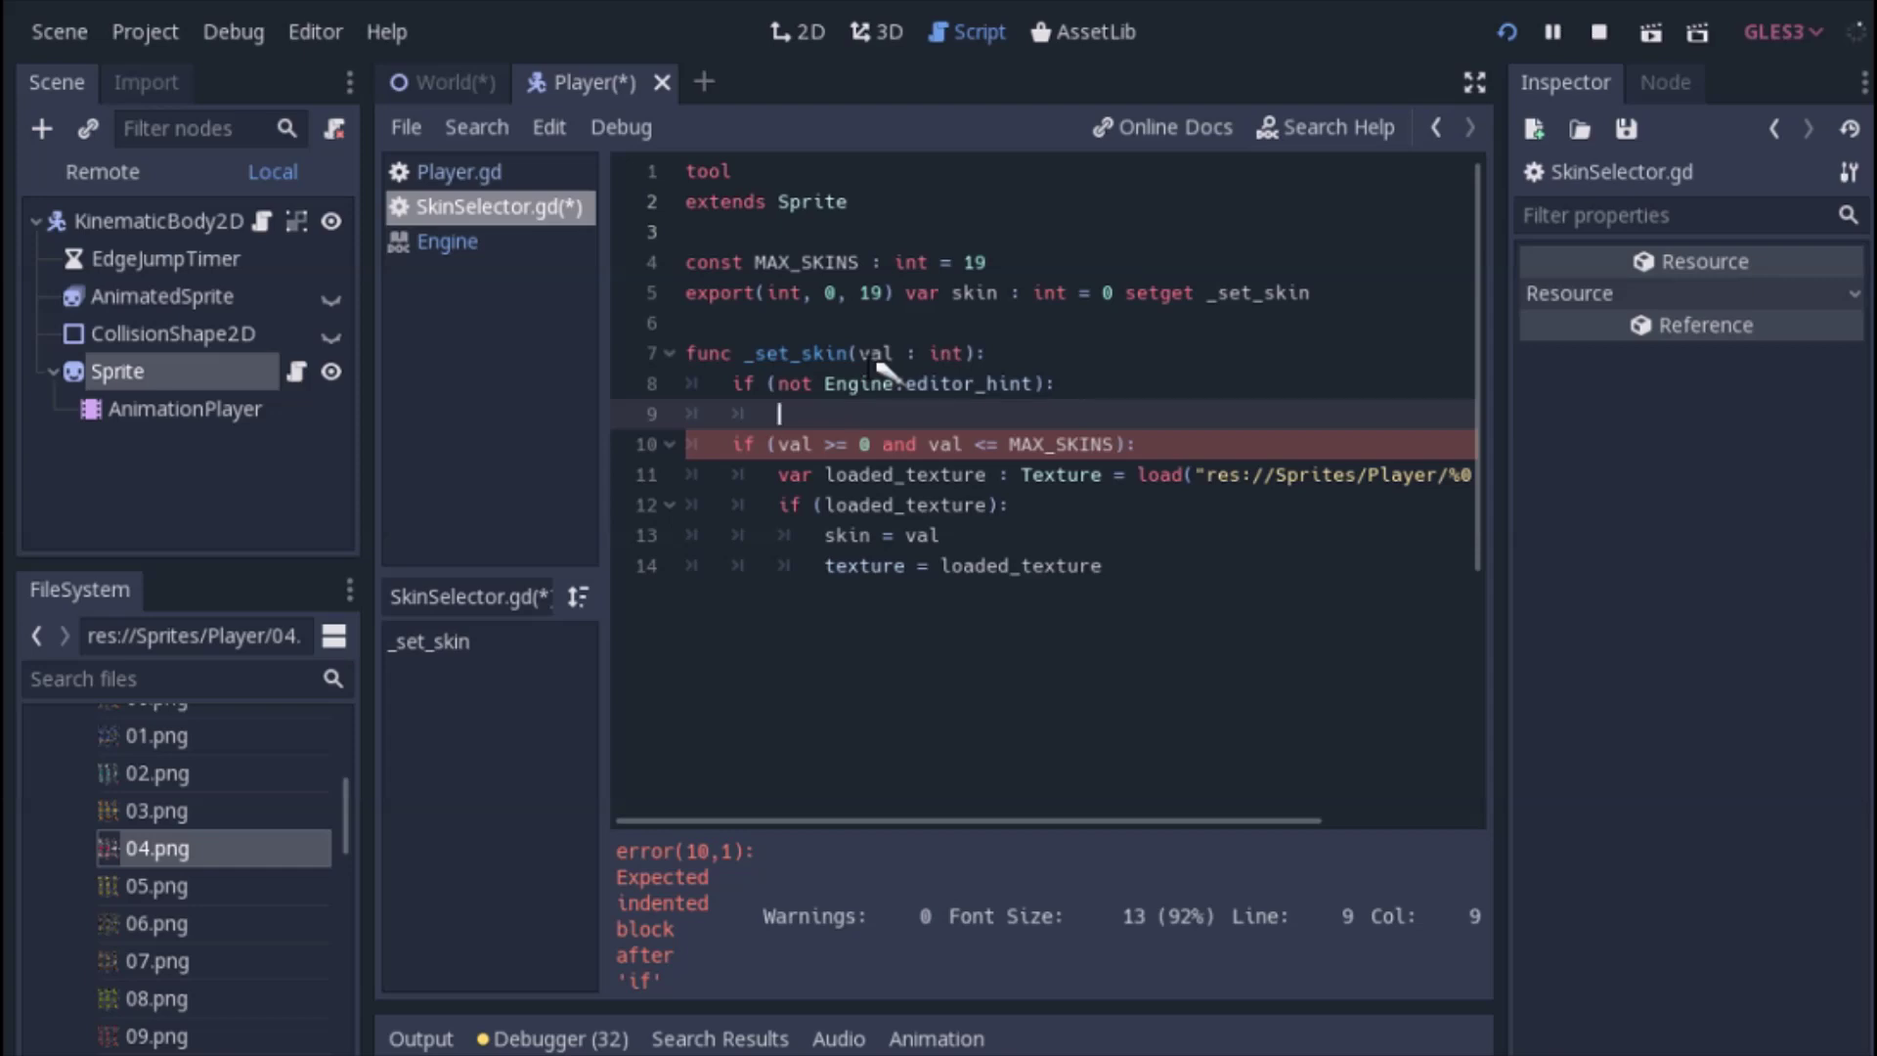
type("return")
Save SkinSelector.gd and run the game with F5
left_click(1122, 381)
key("ctrl+s")
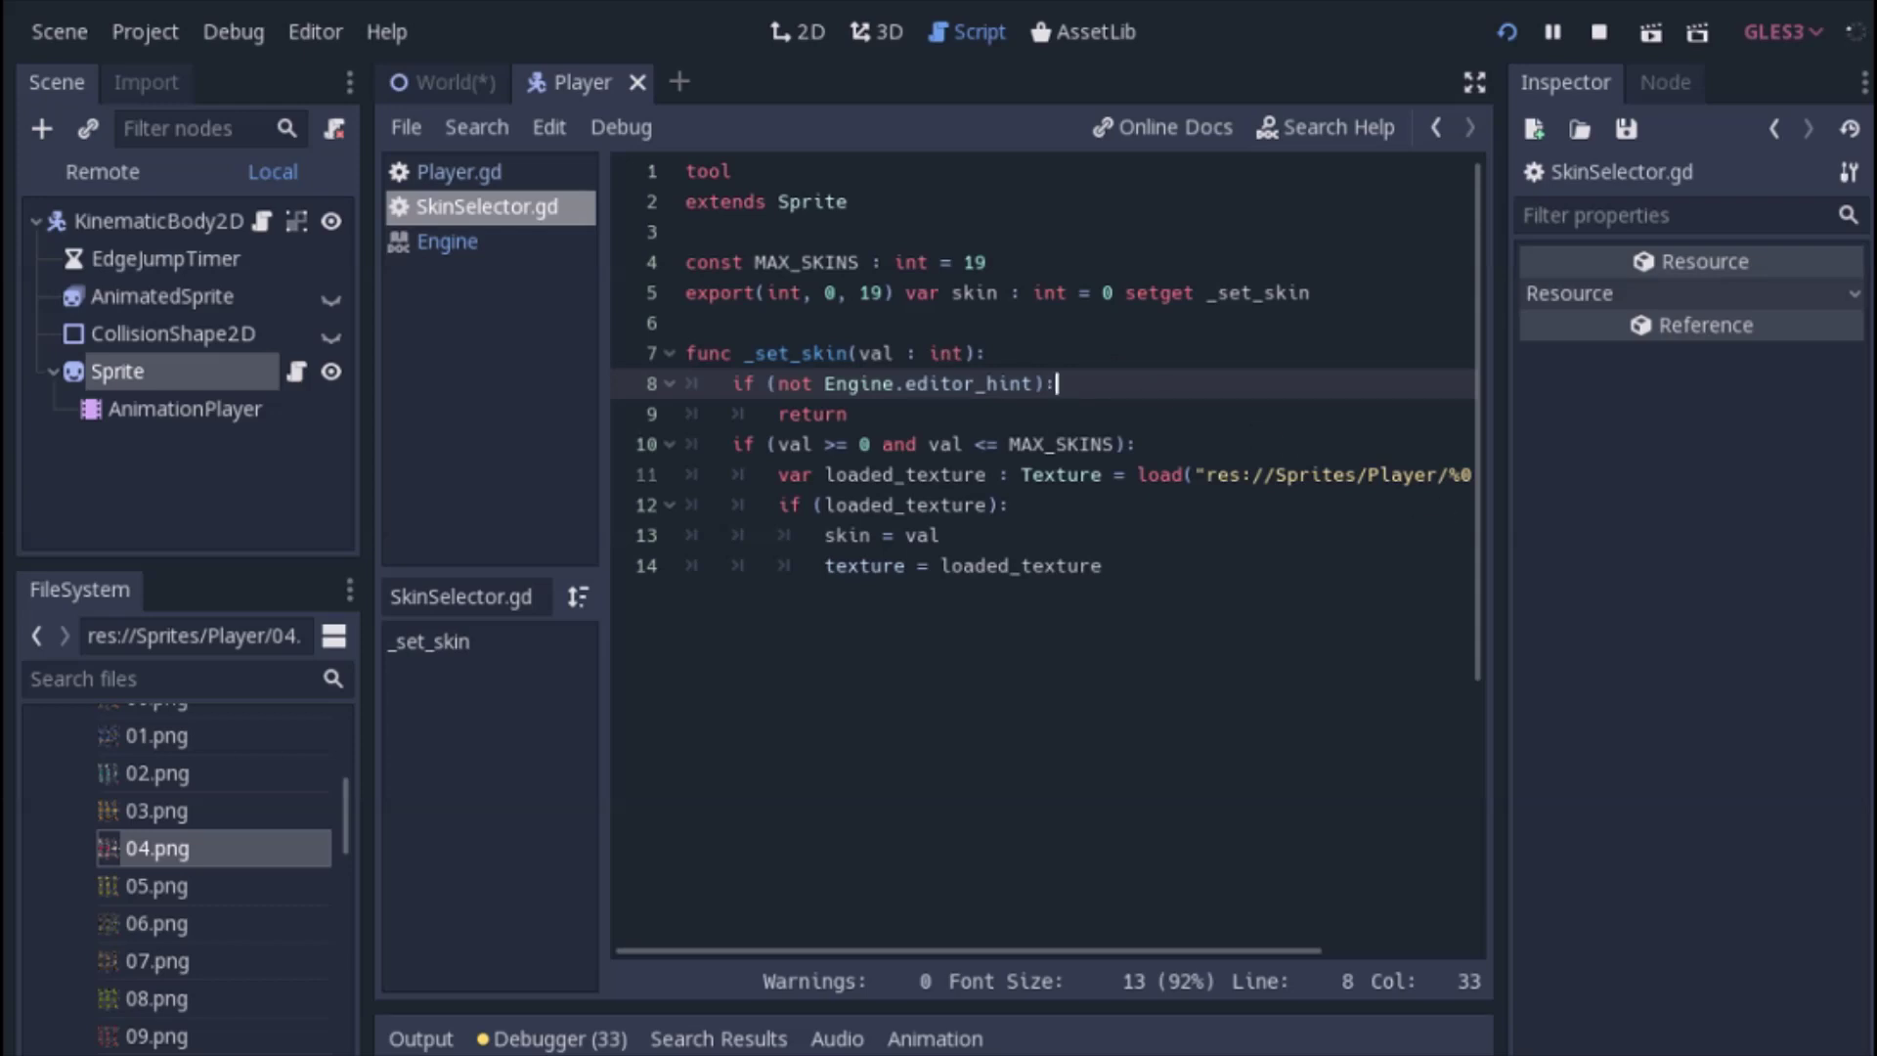
key("F5")
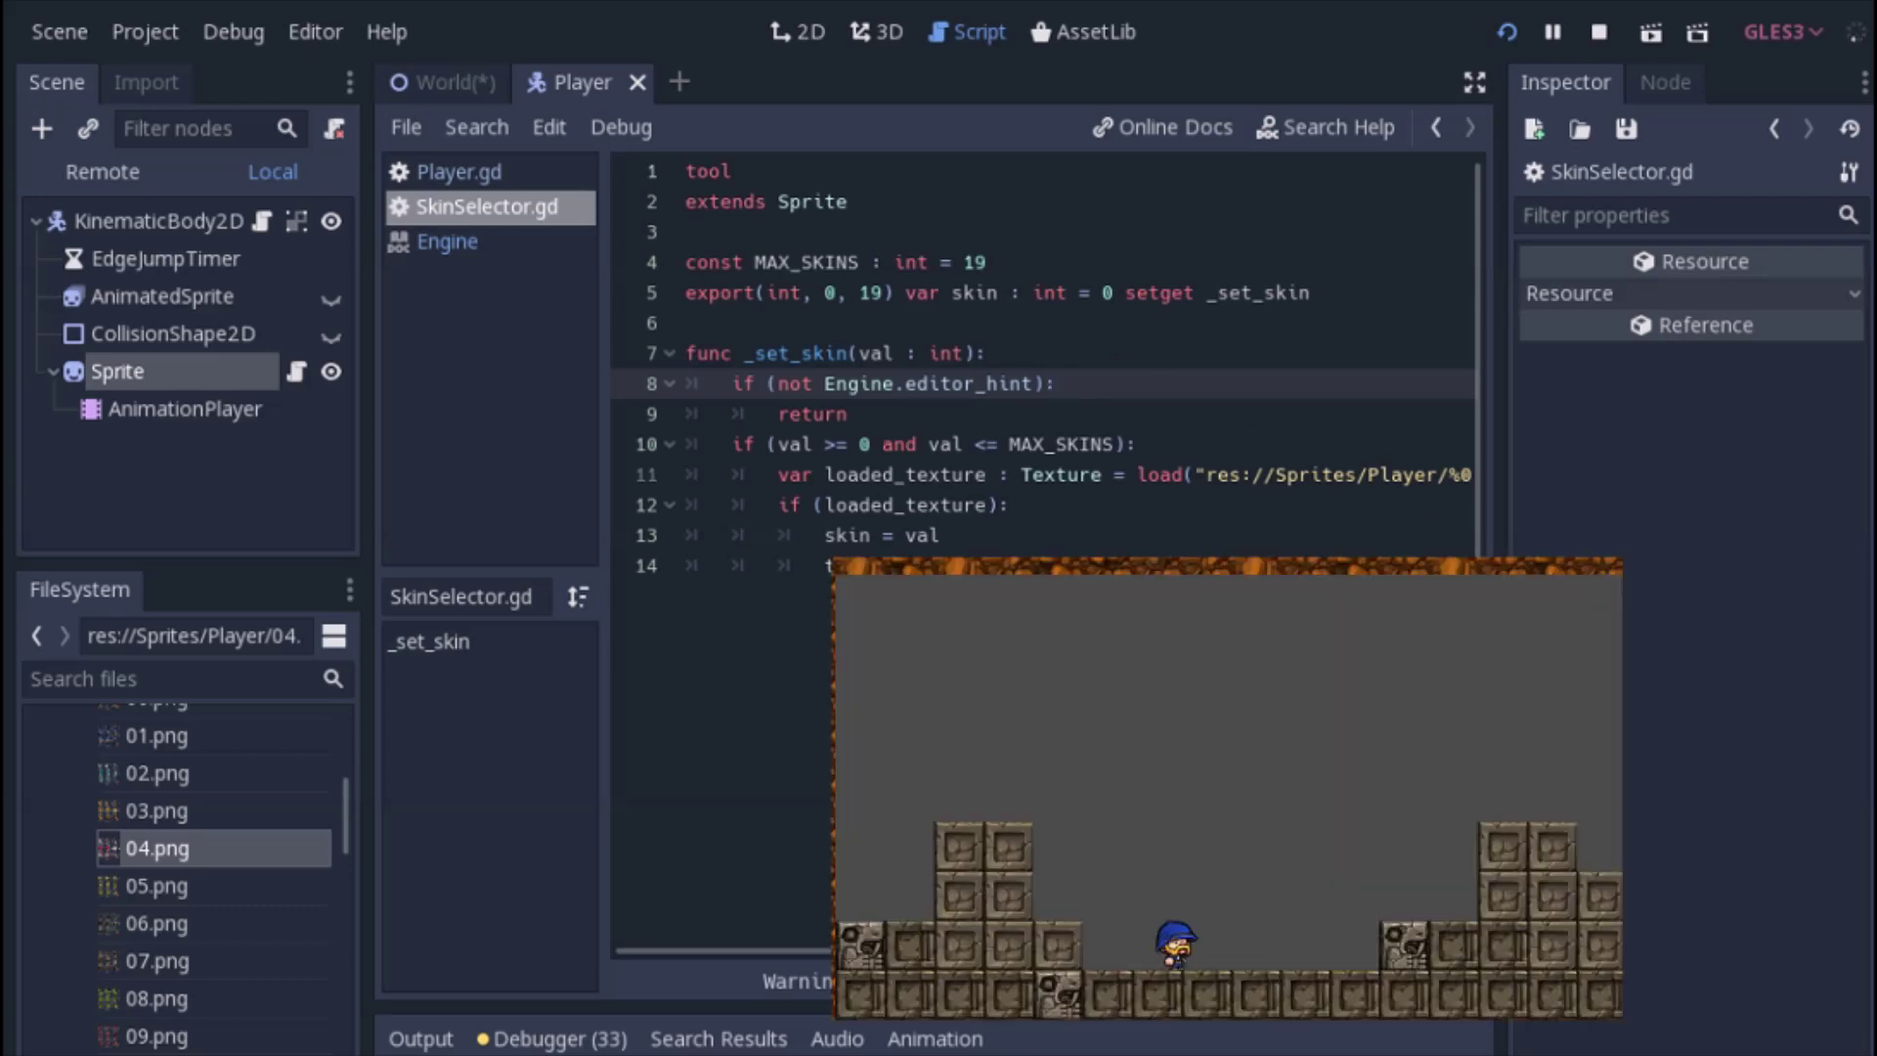
In the 2D view, step the Sprite's Skin up to 6 and back to 4, then return to SkinSelector.gd
key("ctrl+F1")
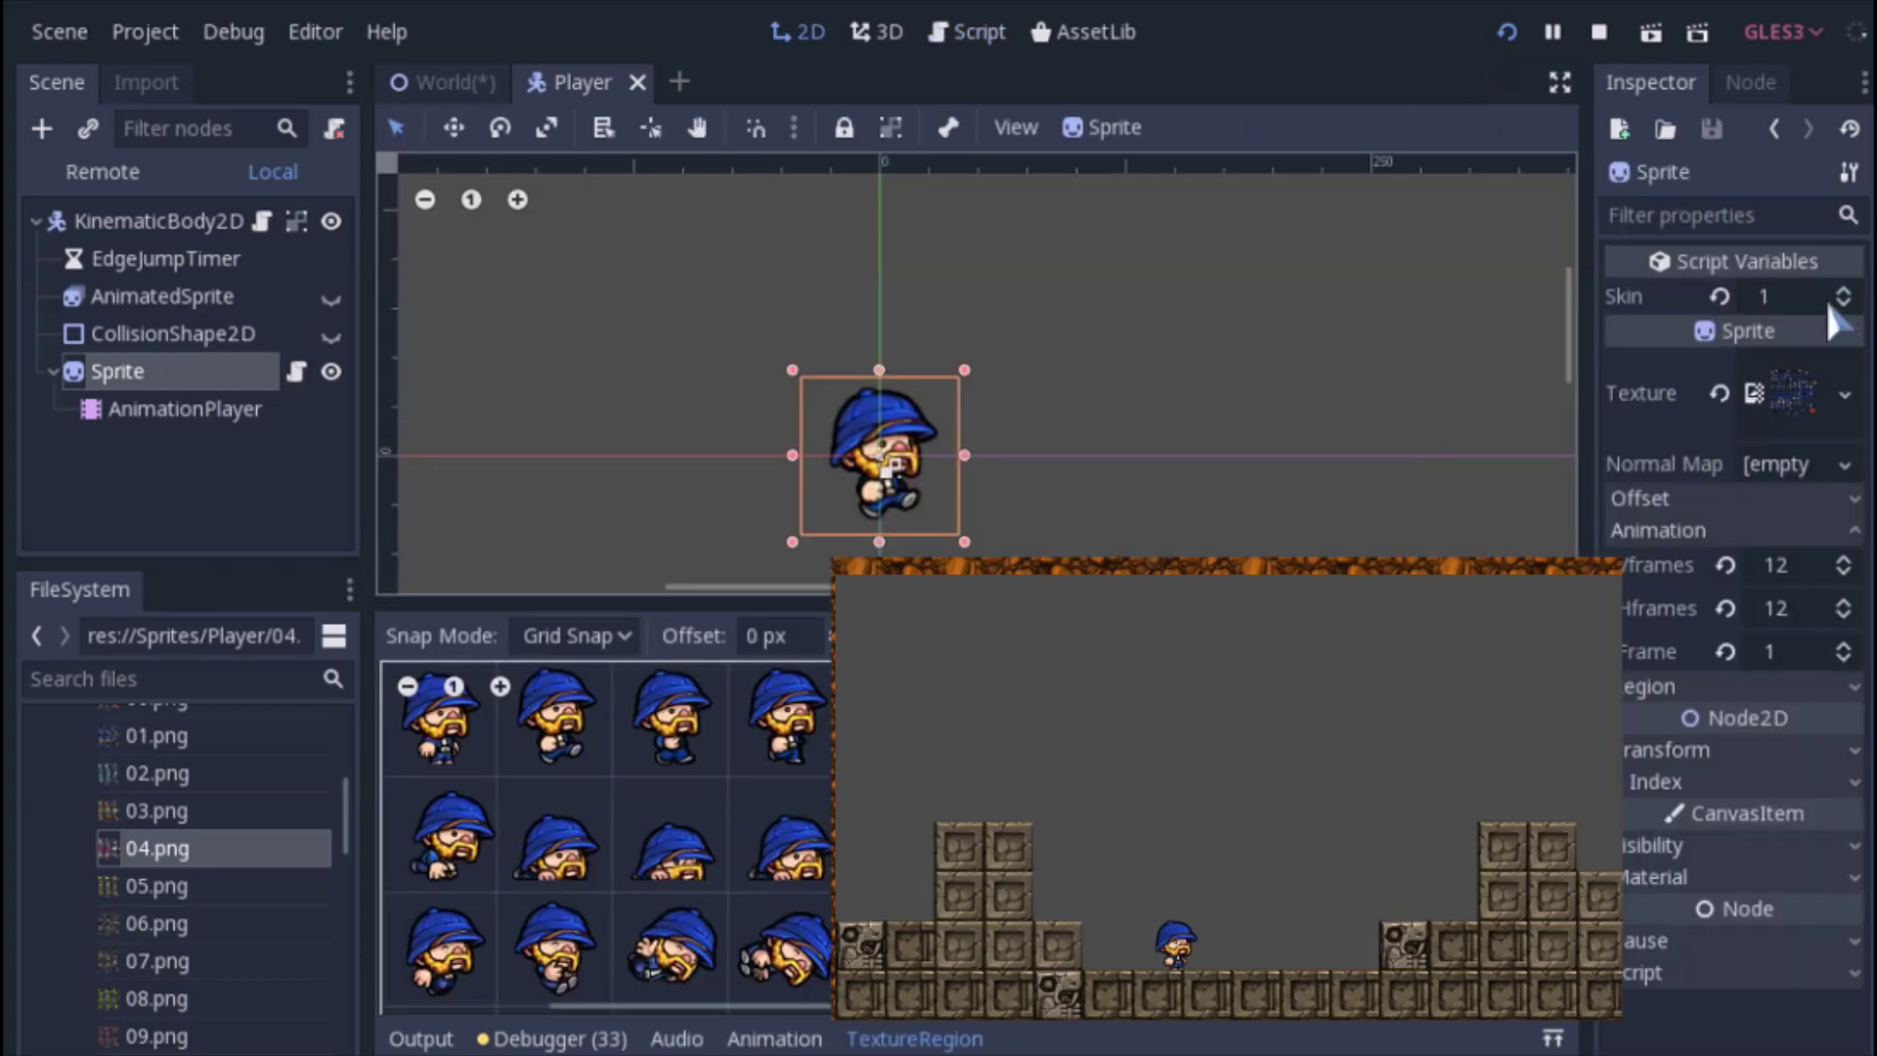
left_click(1842, 292)
left_click(1842, 292)
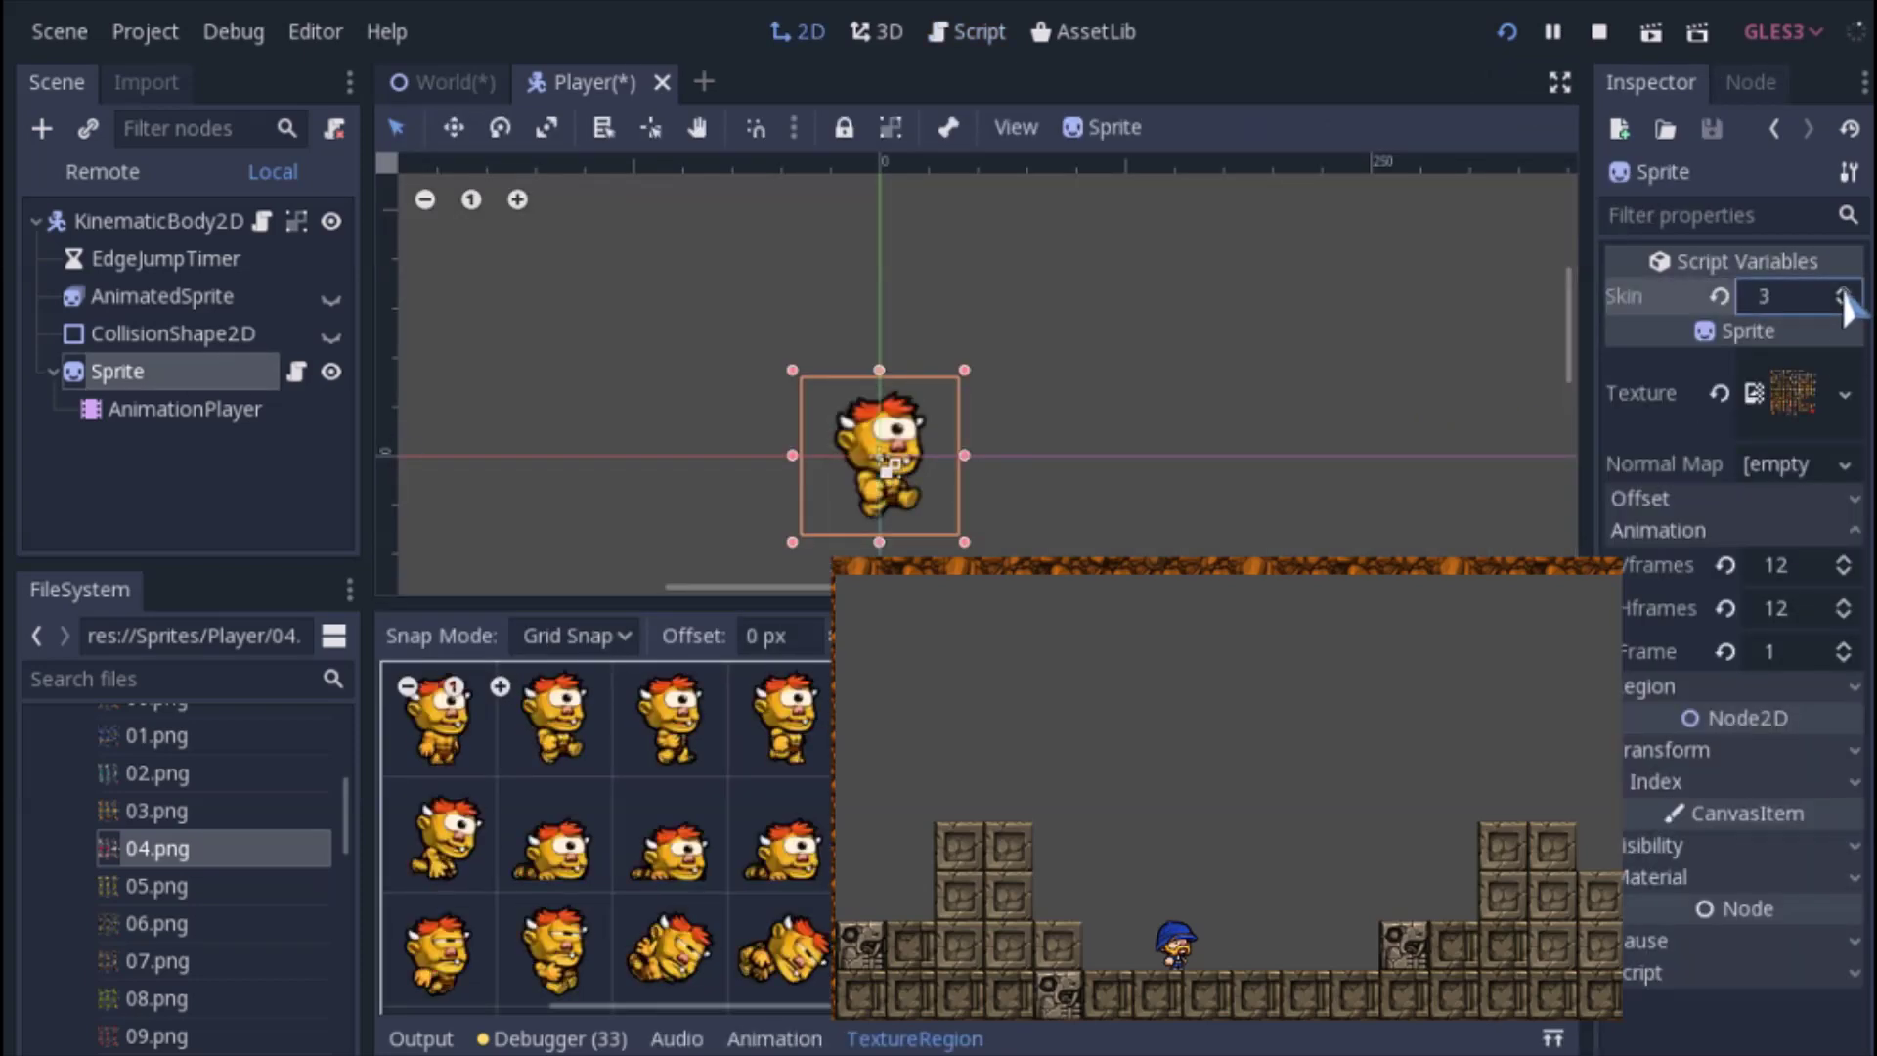
left_click(1842, 292)
left_click(1842, 291)
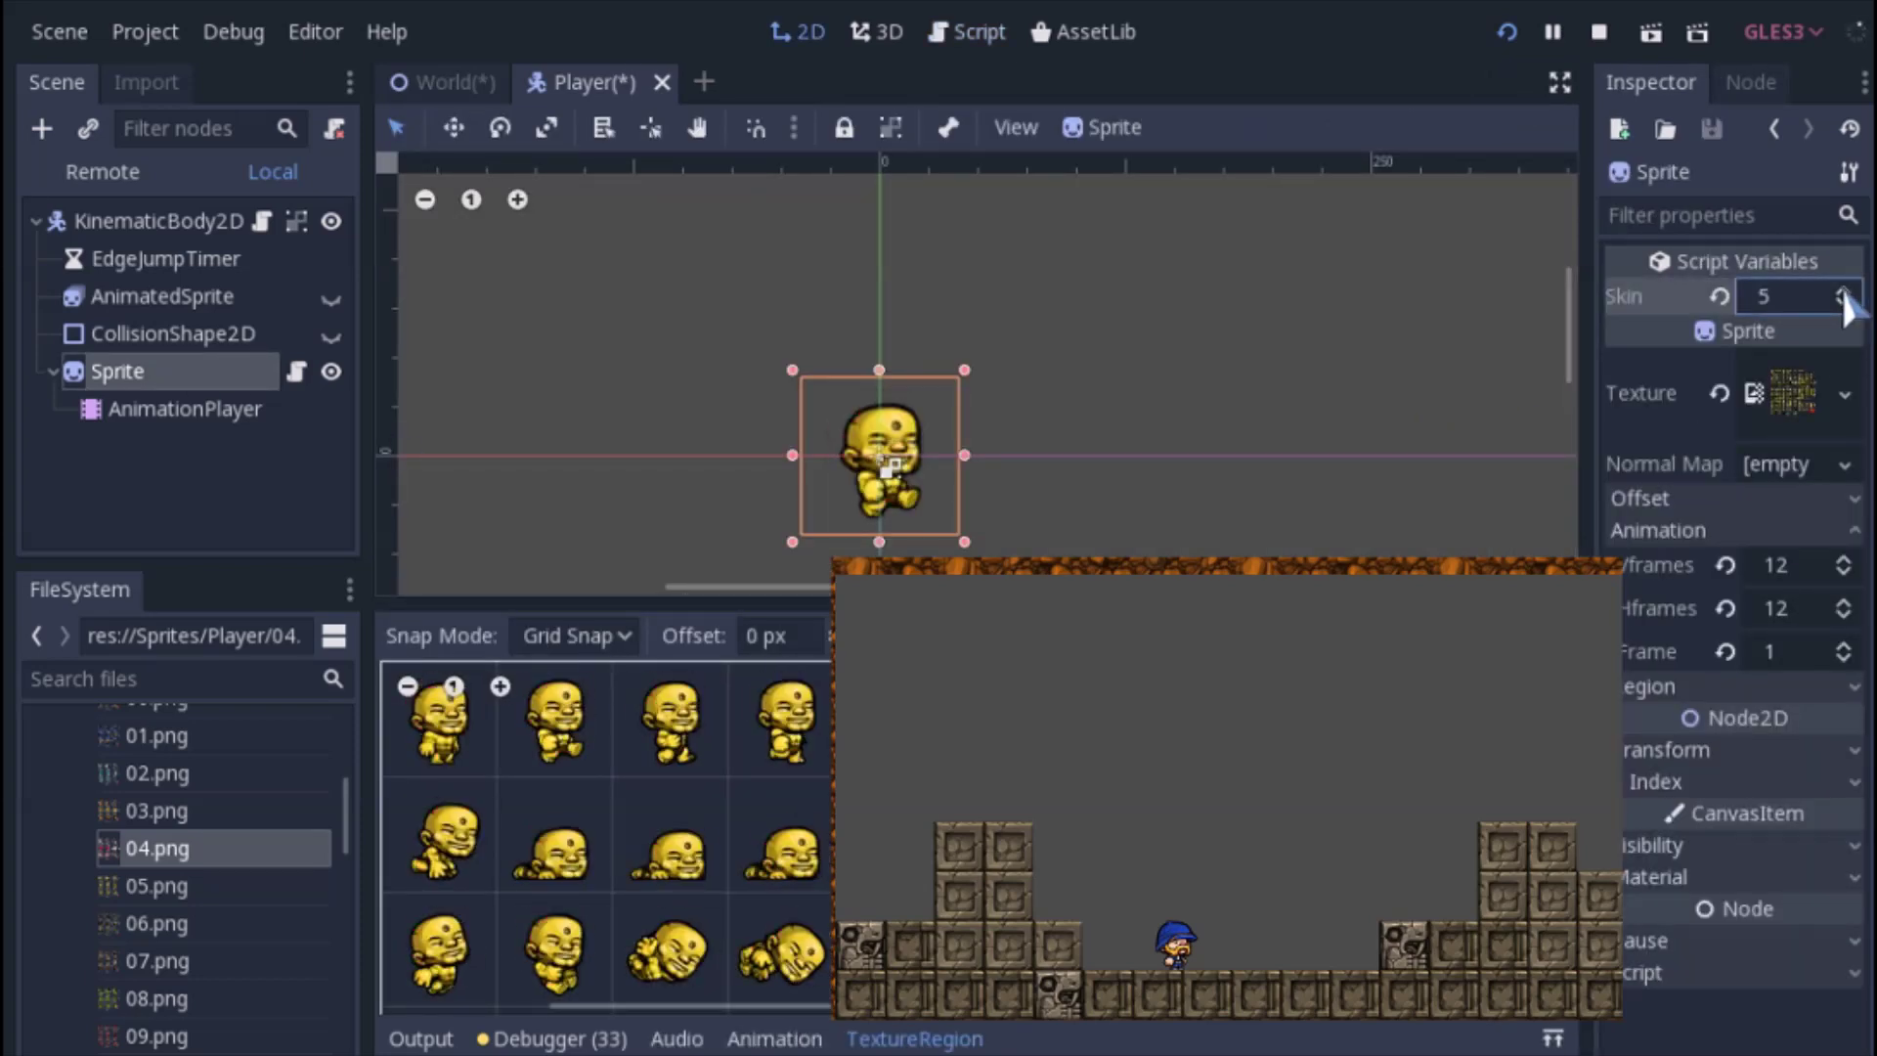
left_click(1842, 291)
left_click(1843, 303)
left_click(1843, 304)
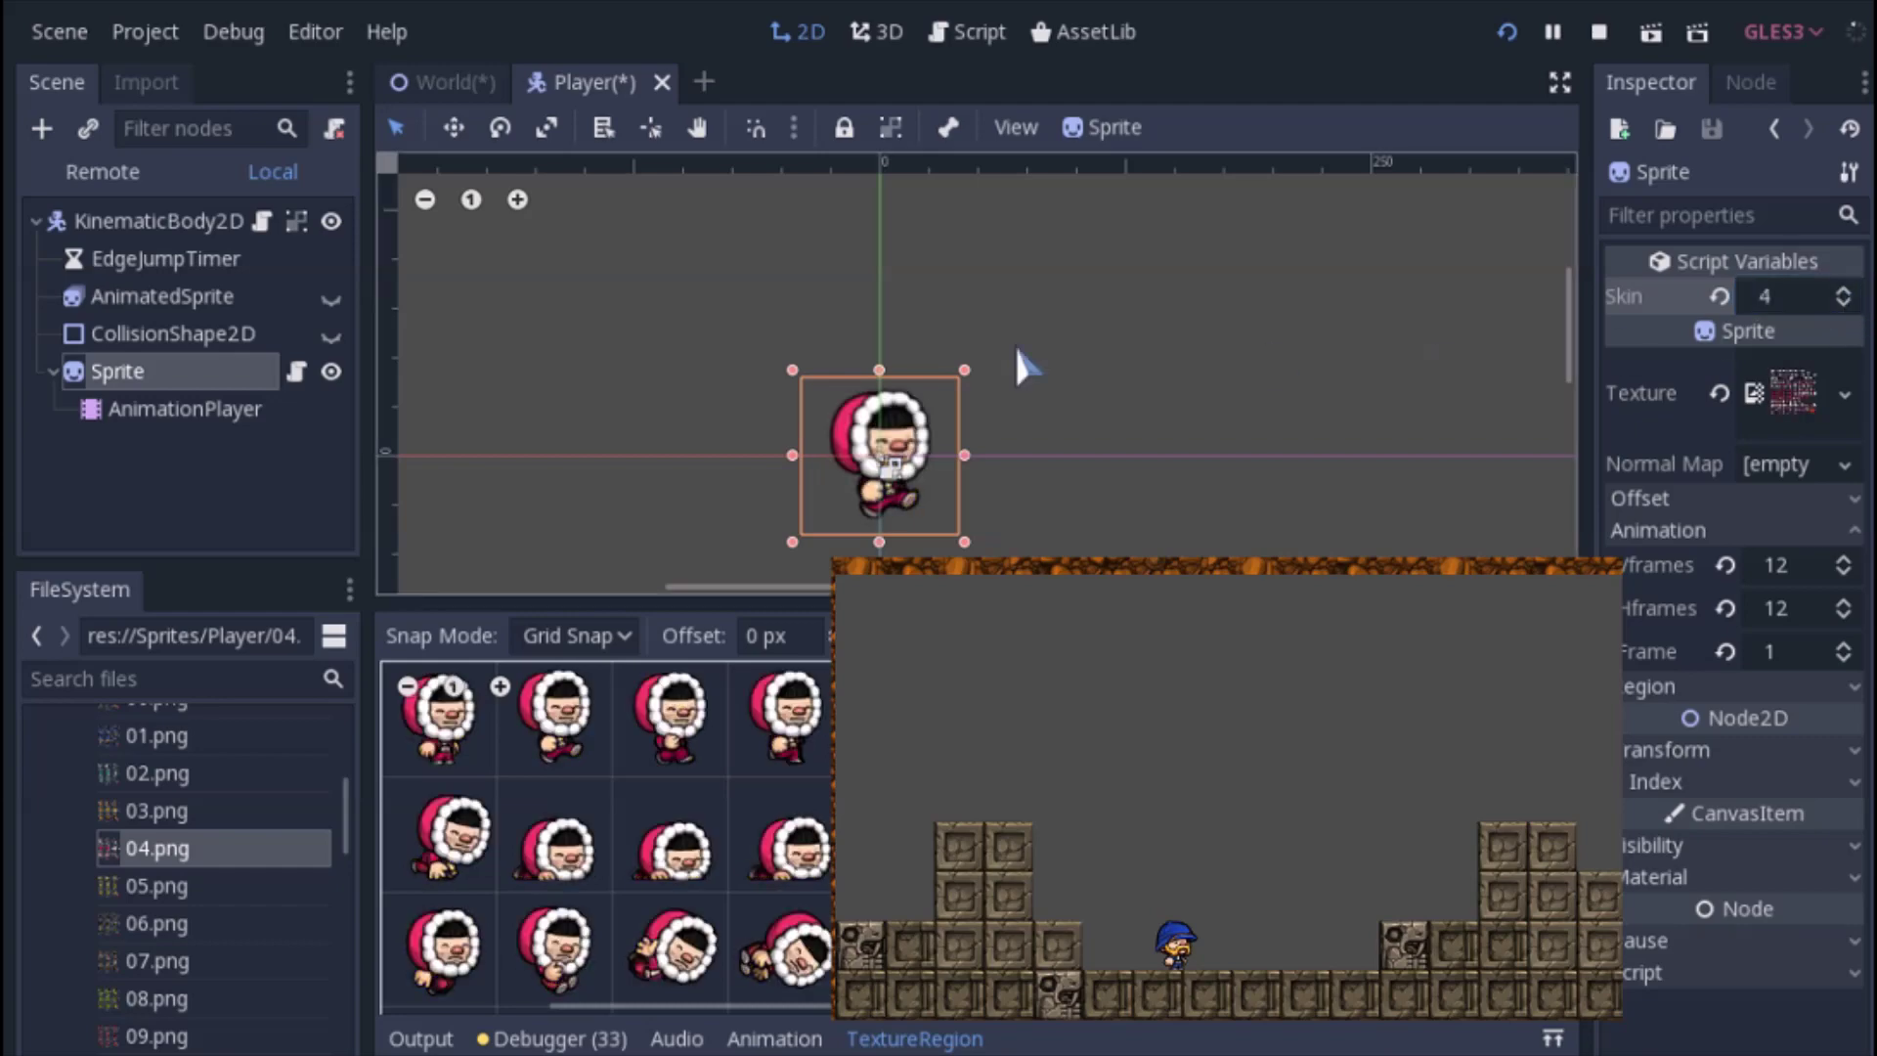
left_click(296, 371)
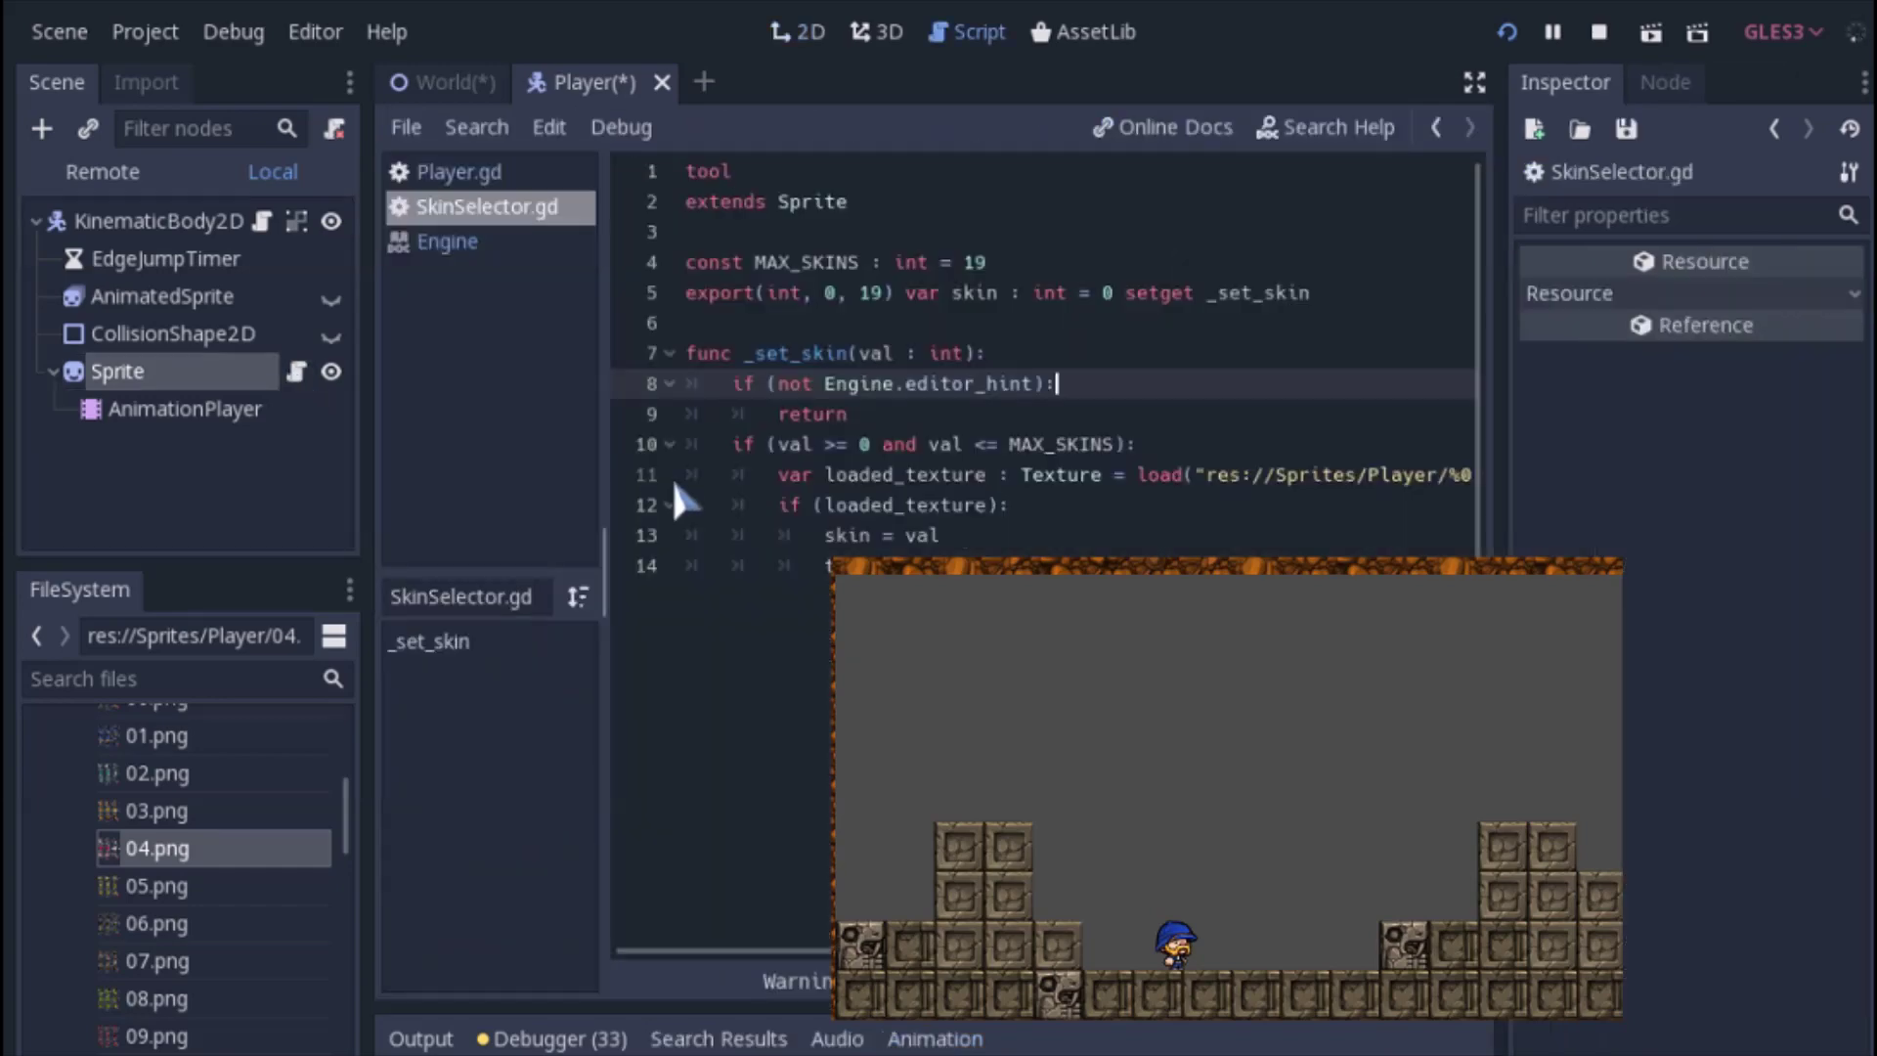
left_click(1127, 442)
Delete the editor_hint check and return lines from _set_skin and save
left_click(1118, 428)
key("shift+Up")
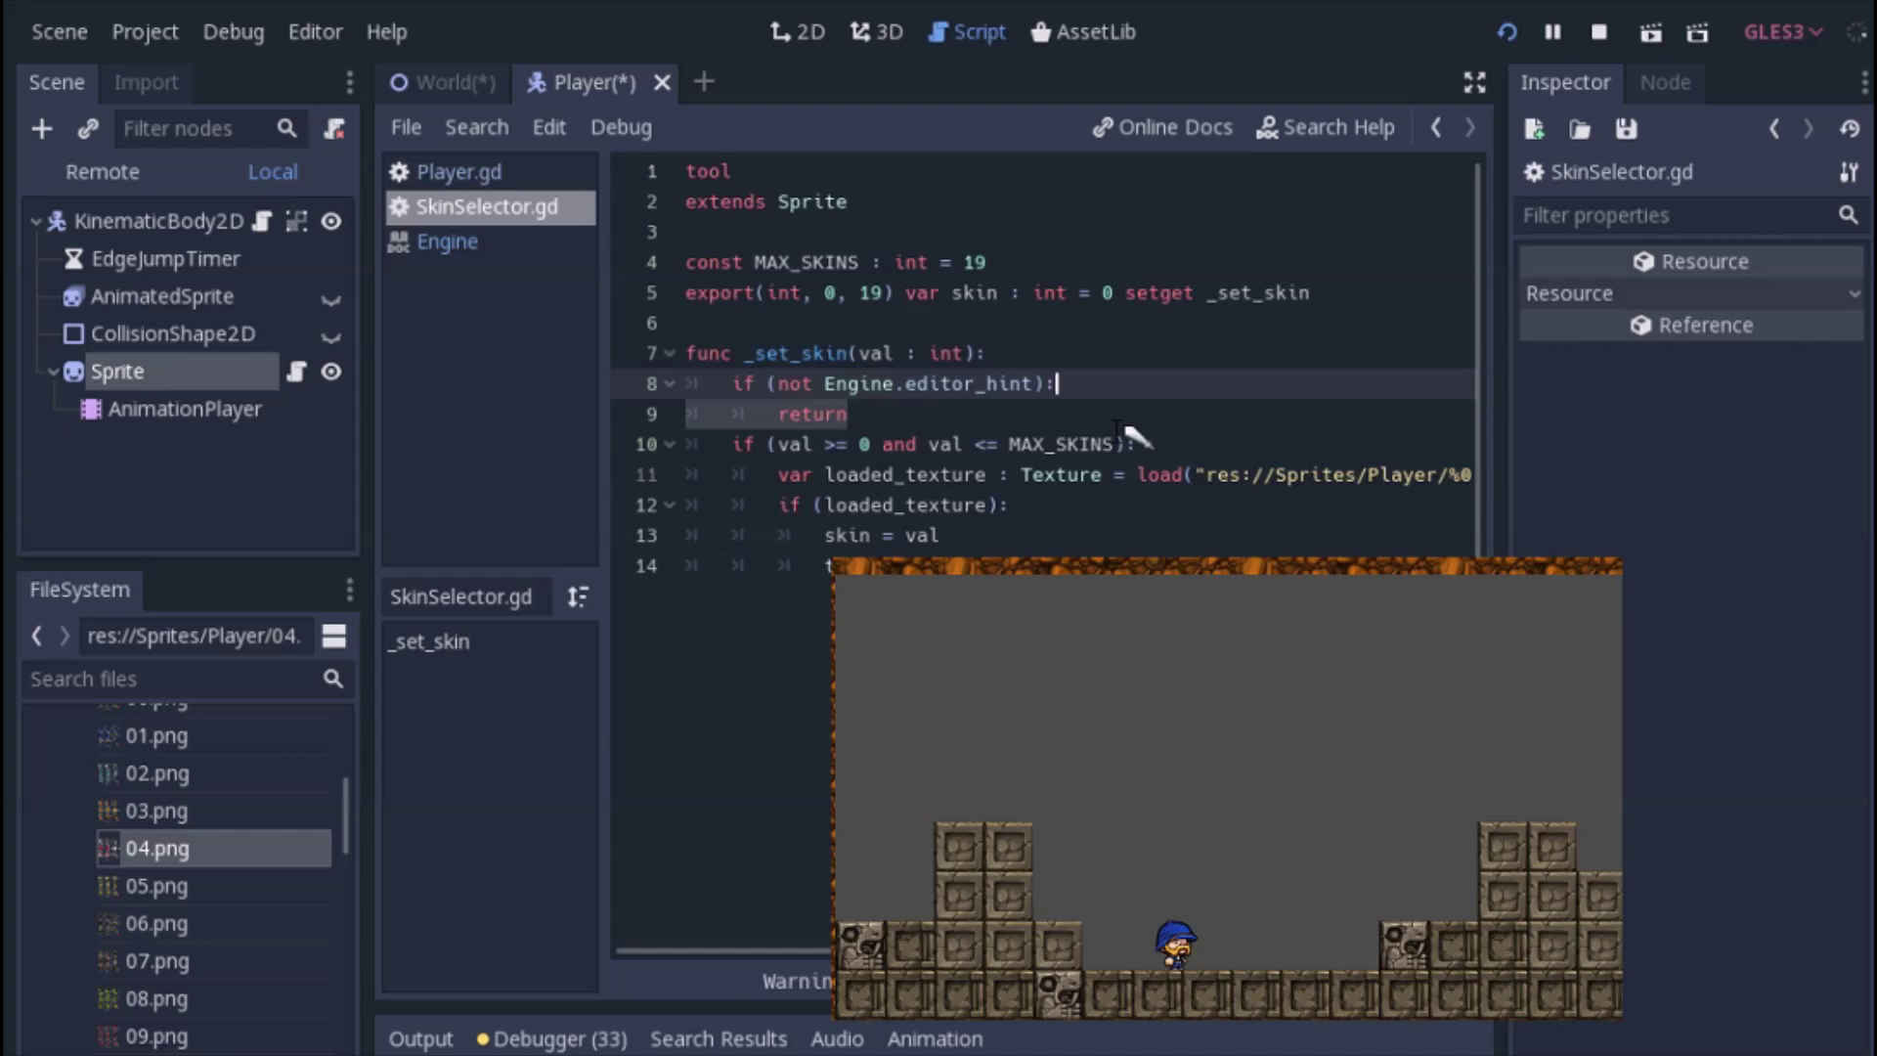
key("shift+Up")
key("BackSpace")
key("ctrl+s")
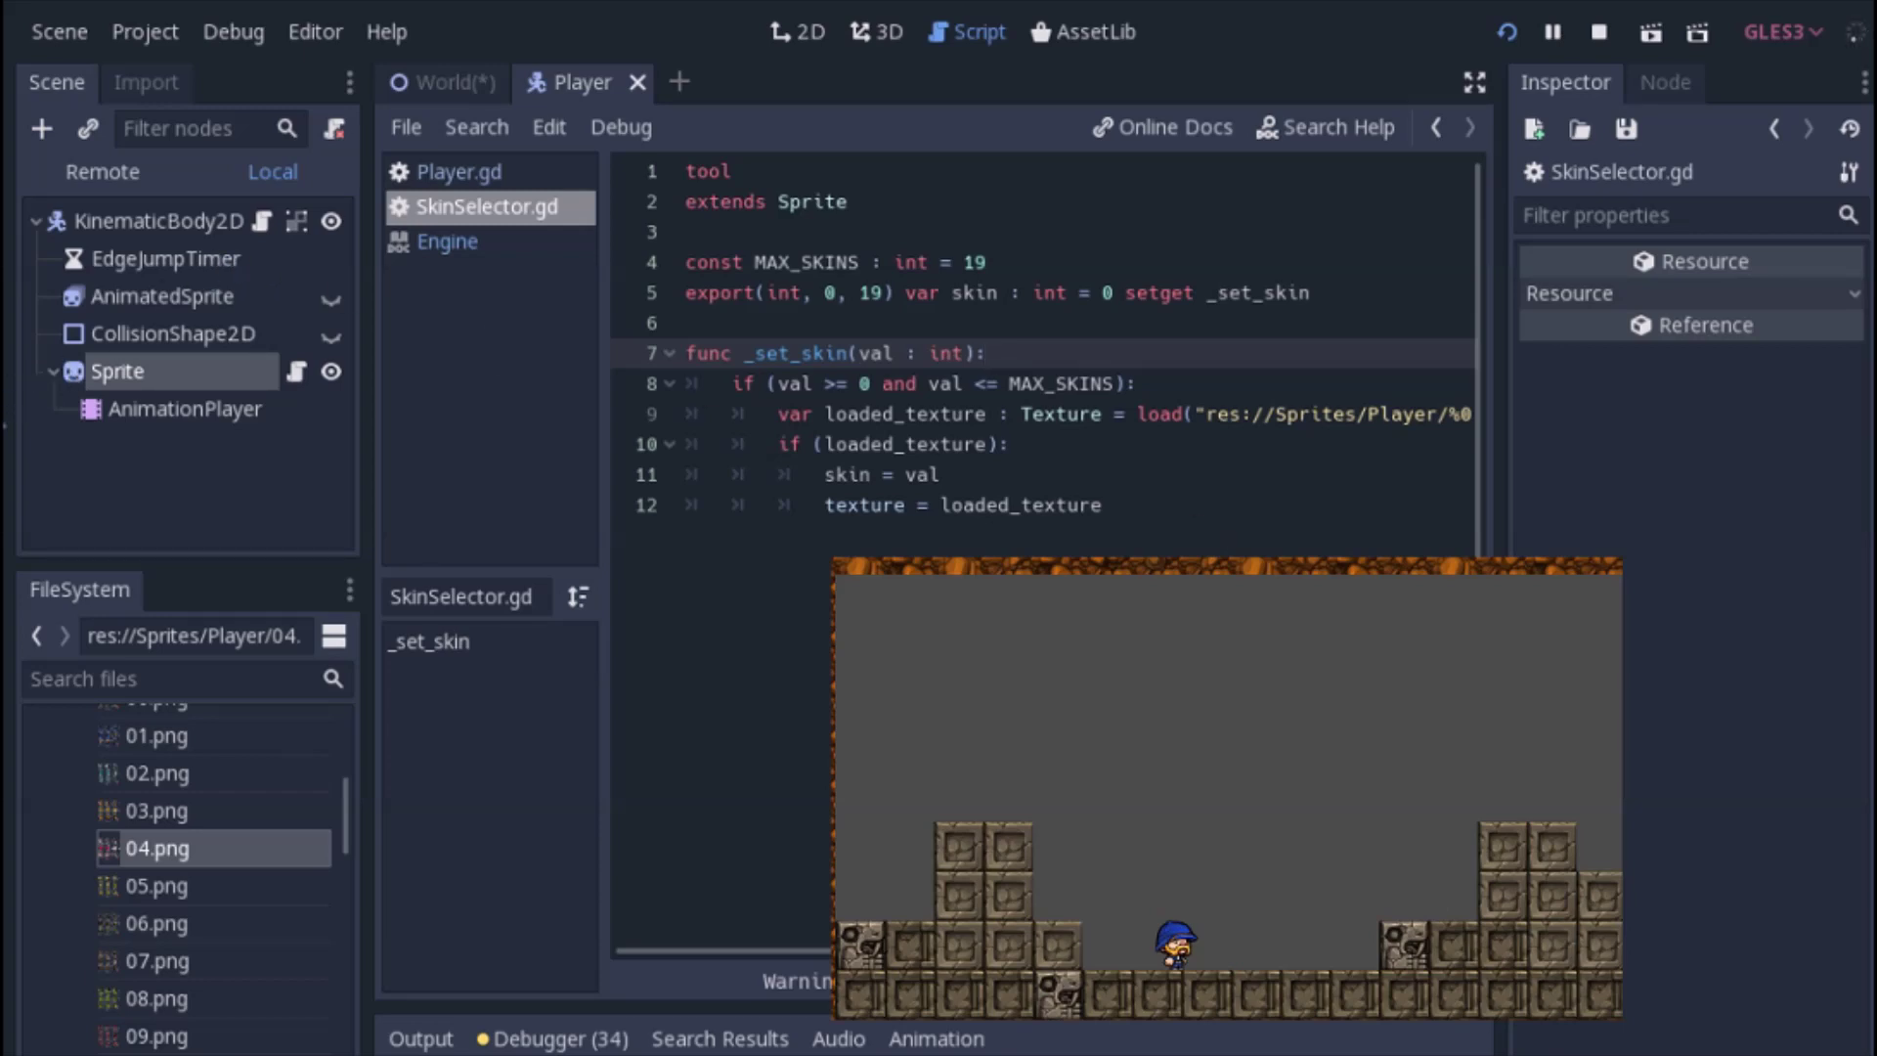
Run and jump the character around the level's block stacks, still in the blue skin
key("Right")
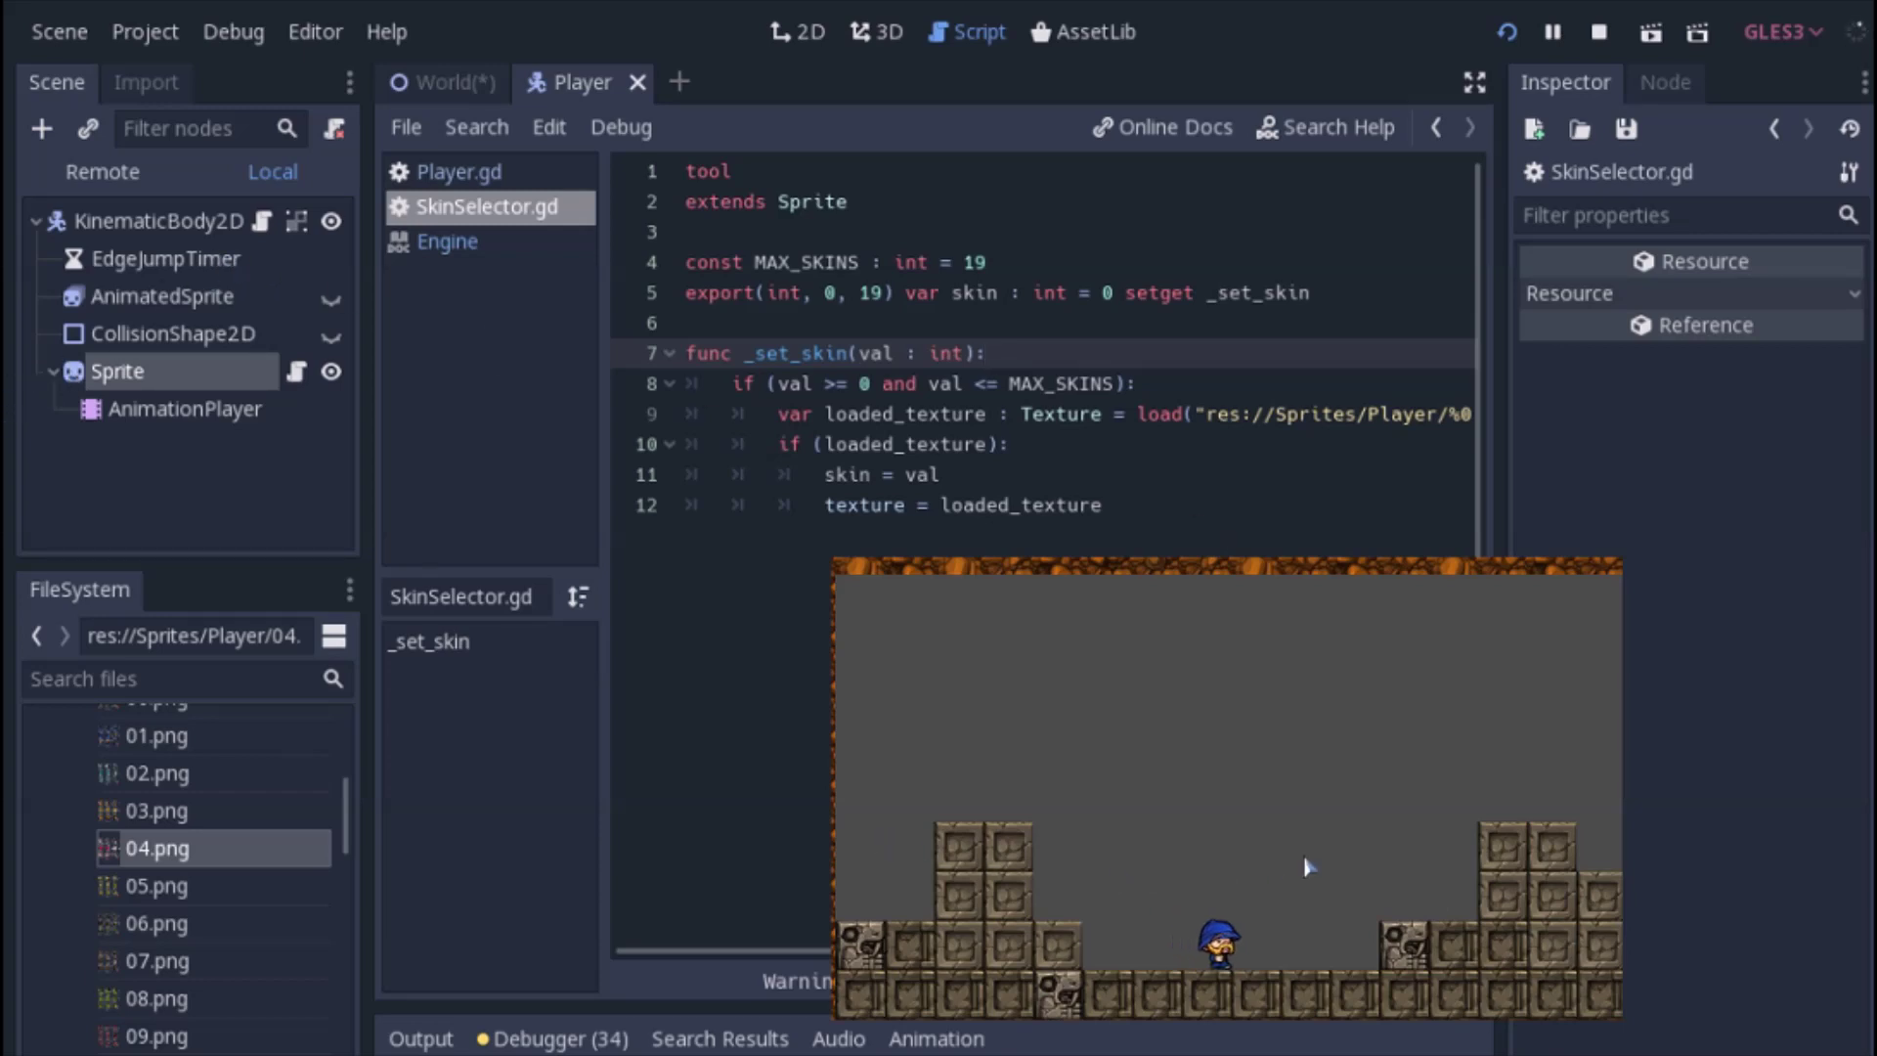
key("space")
key("Left")
key("space")
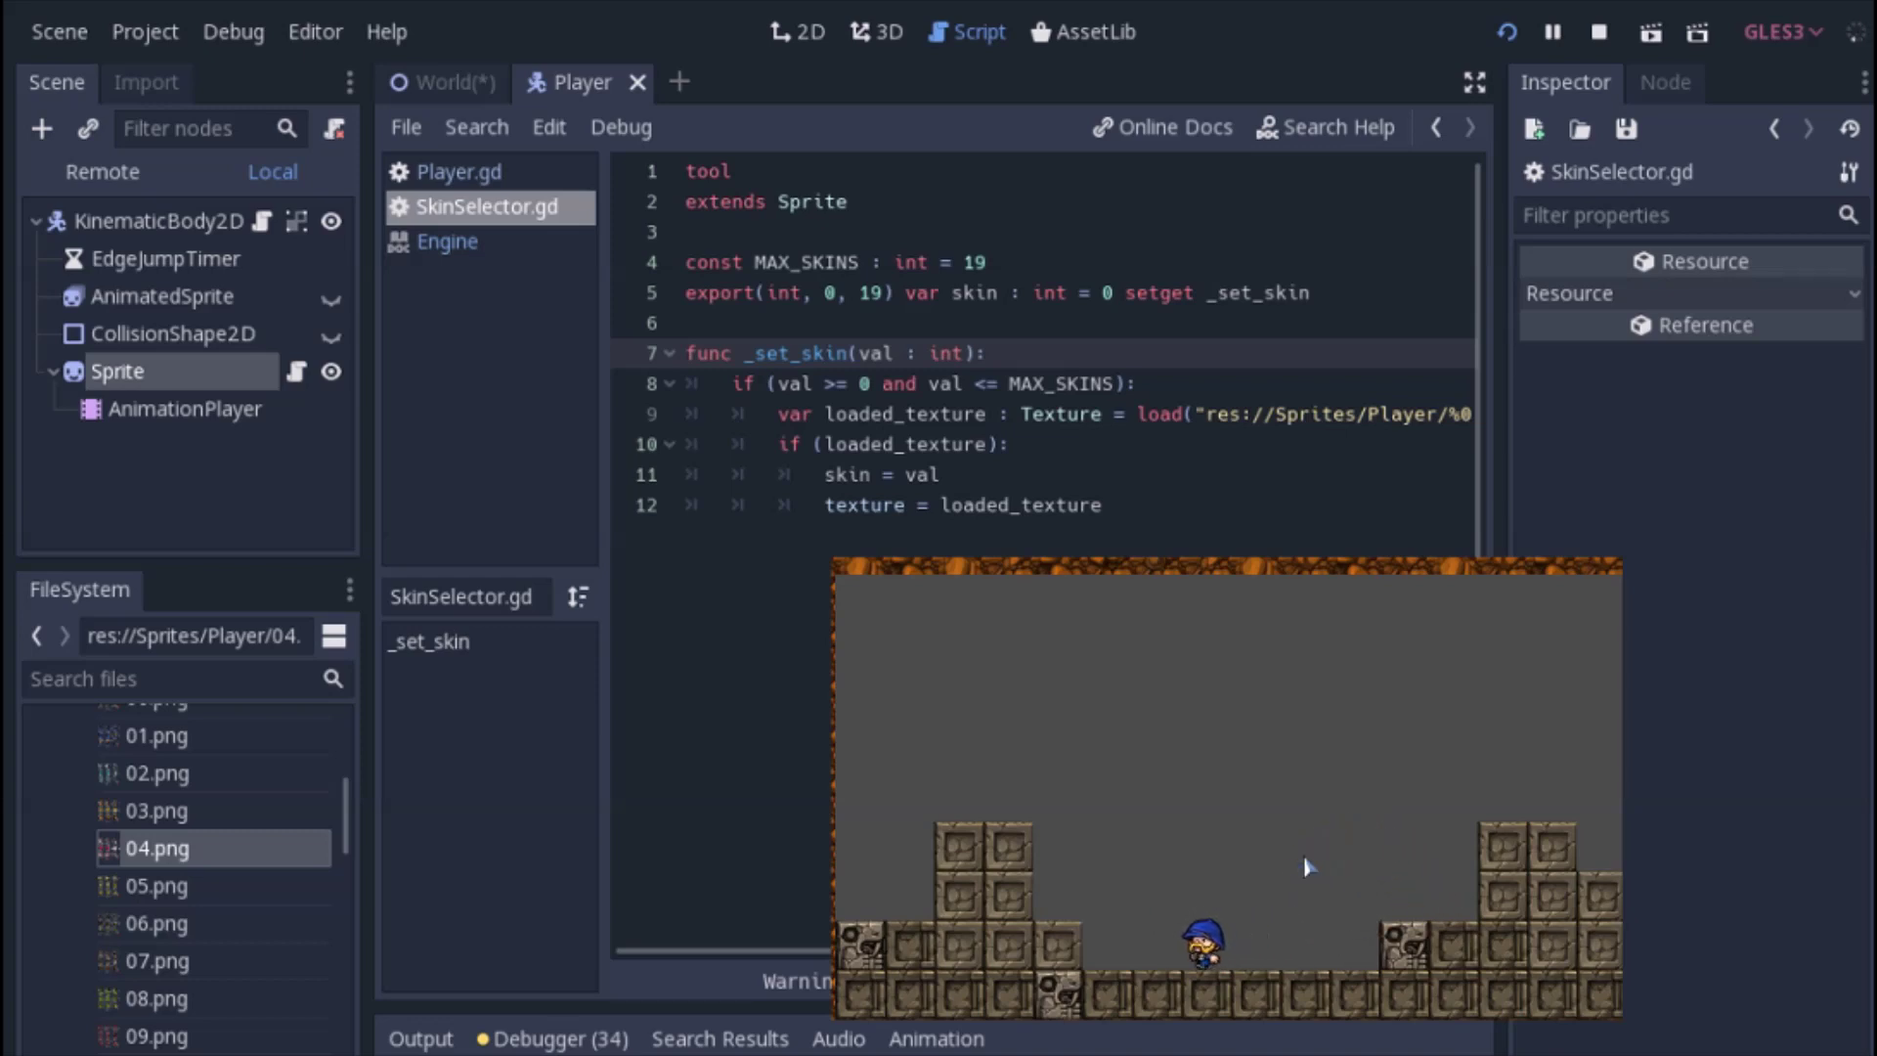
key("space")
key("Right")
key("space")
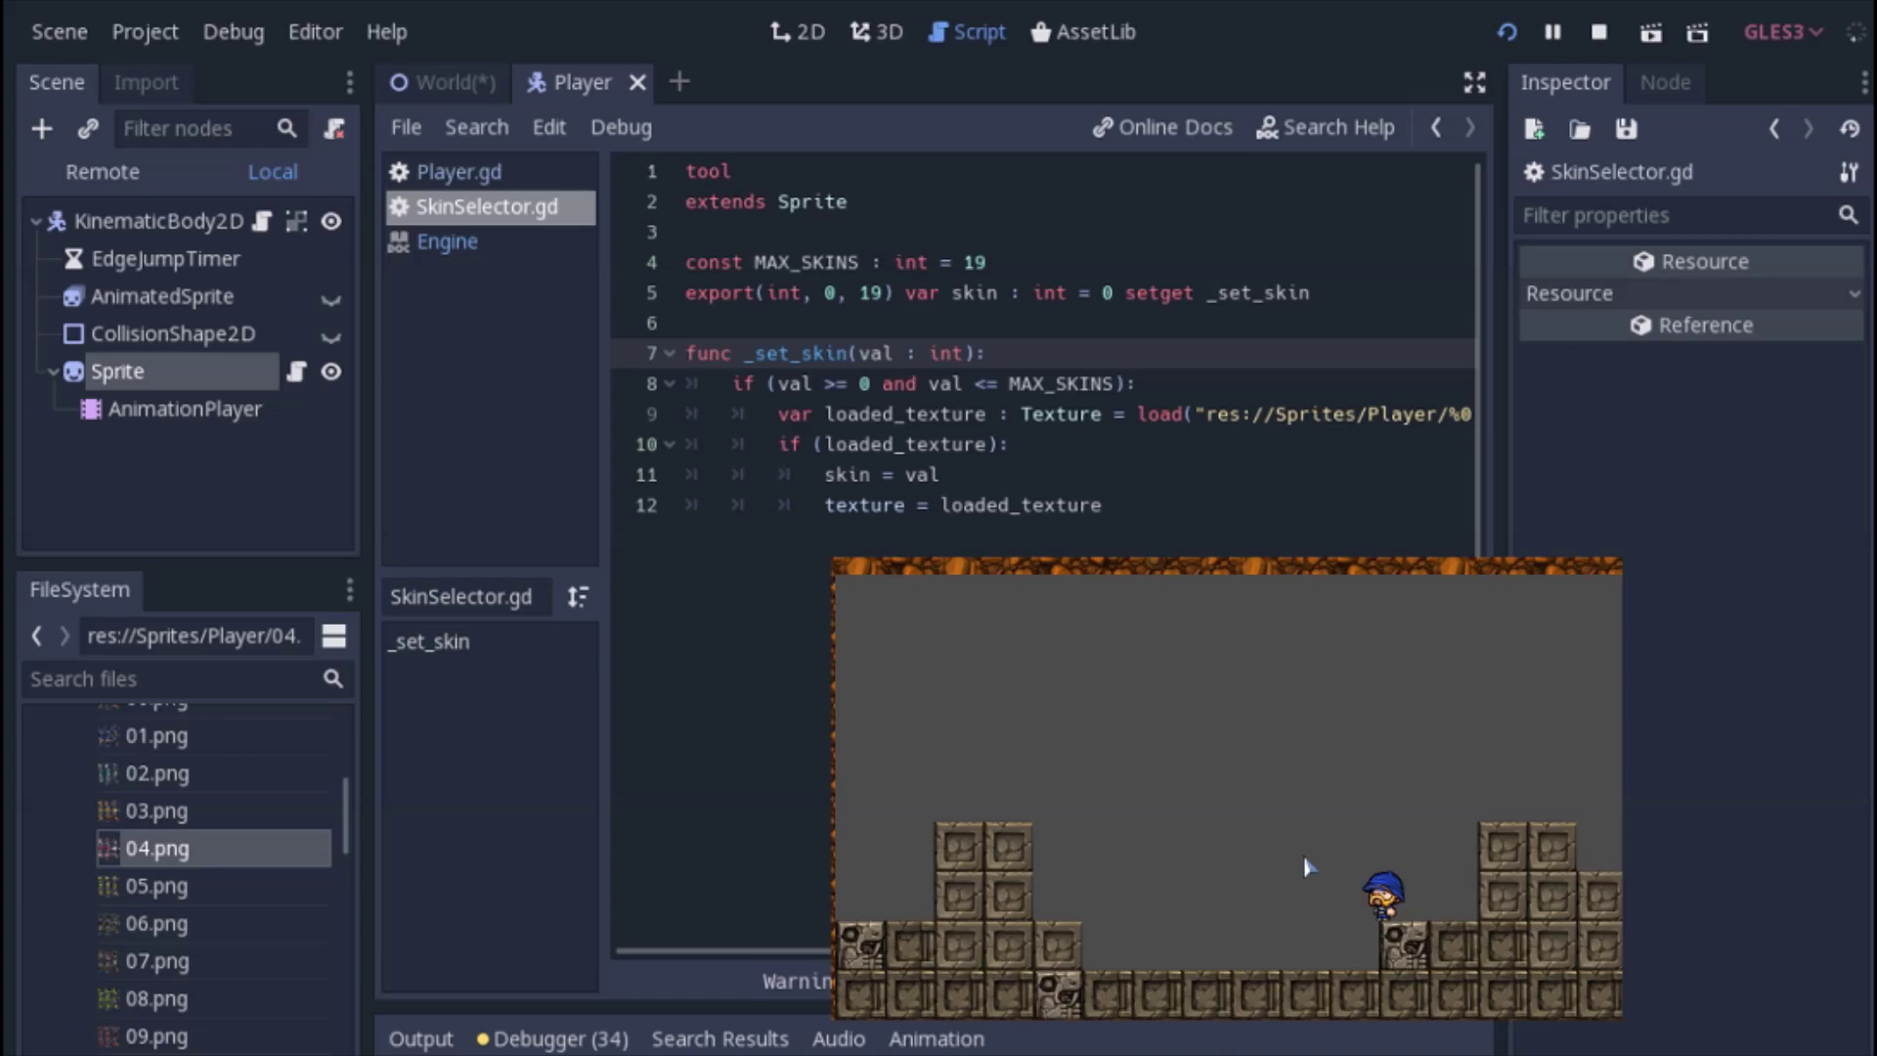
key("Left")
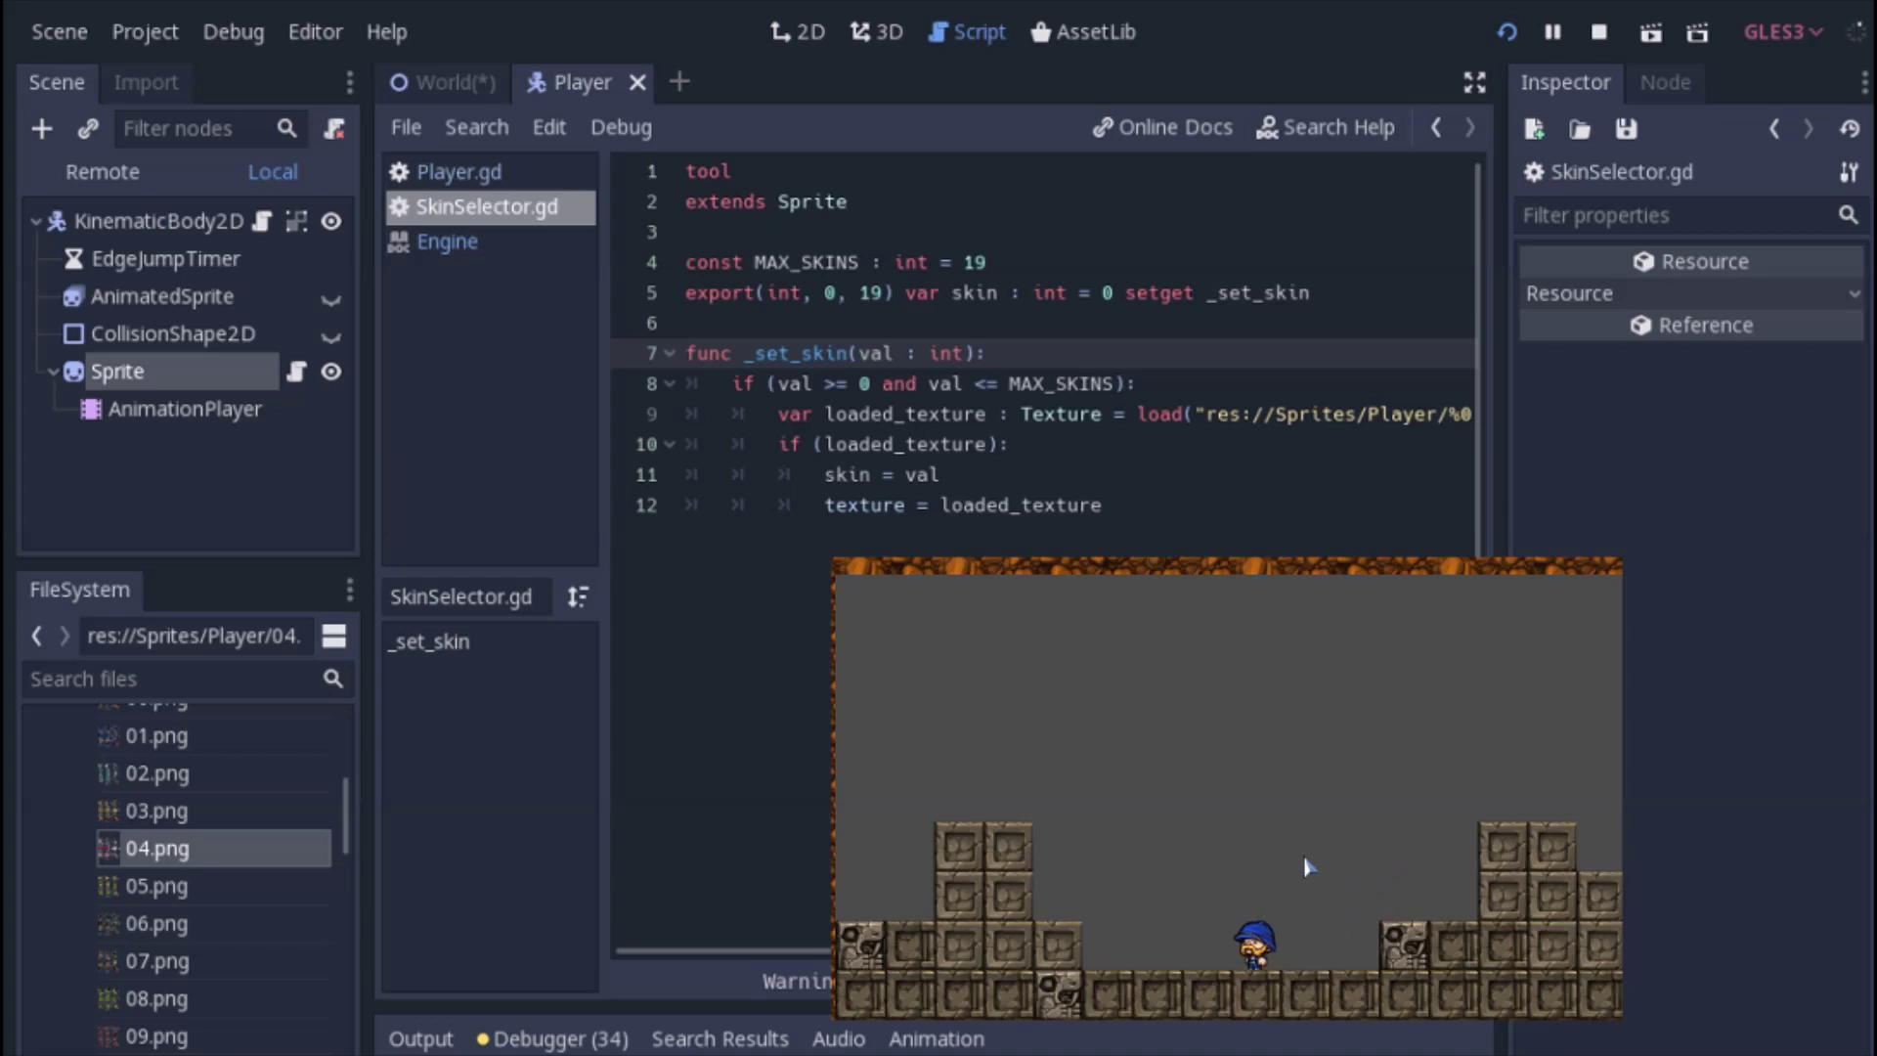
key("space")
key("Right")
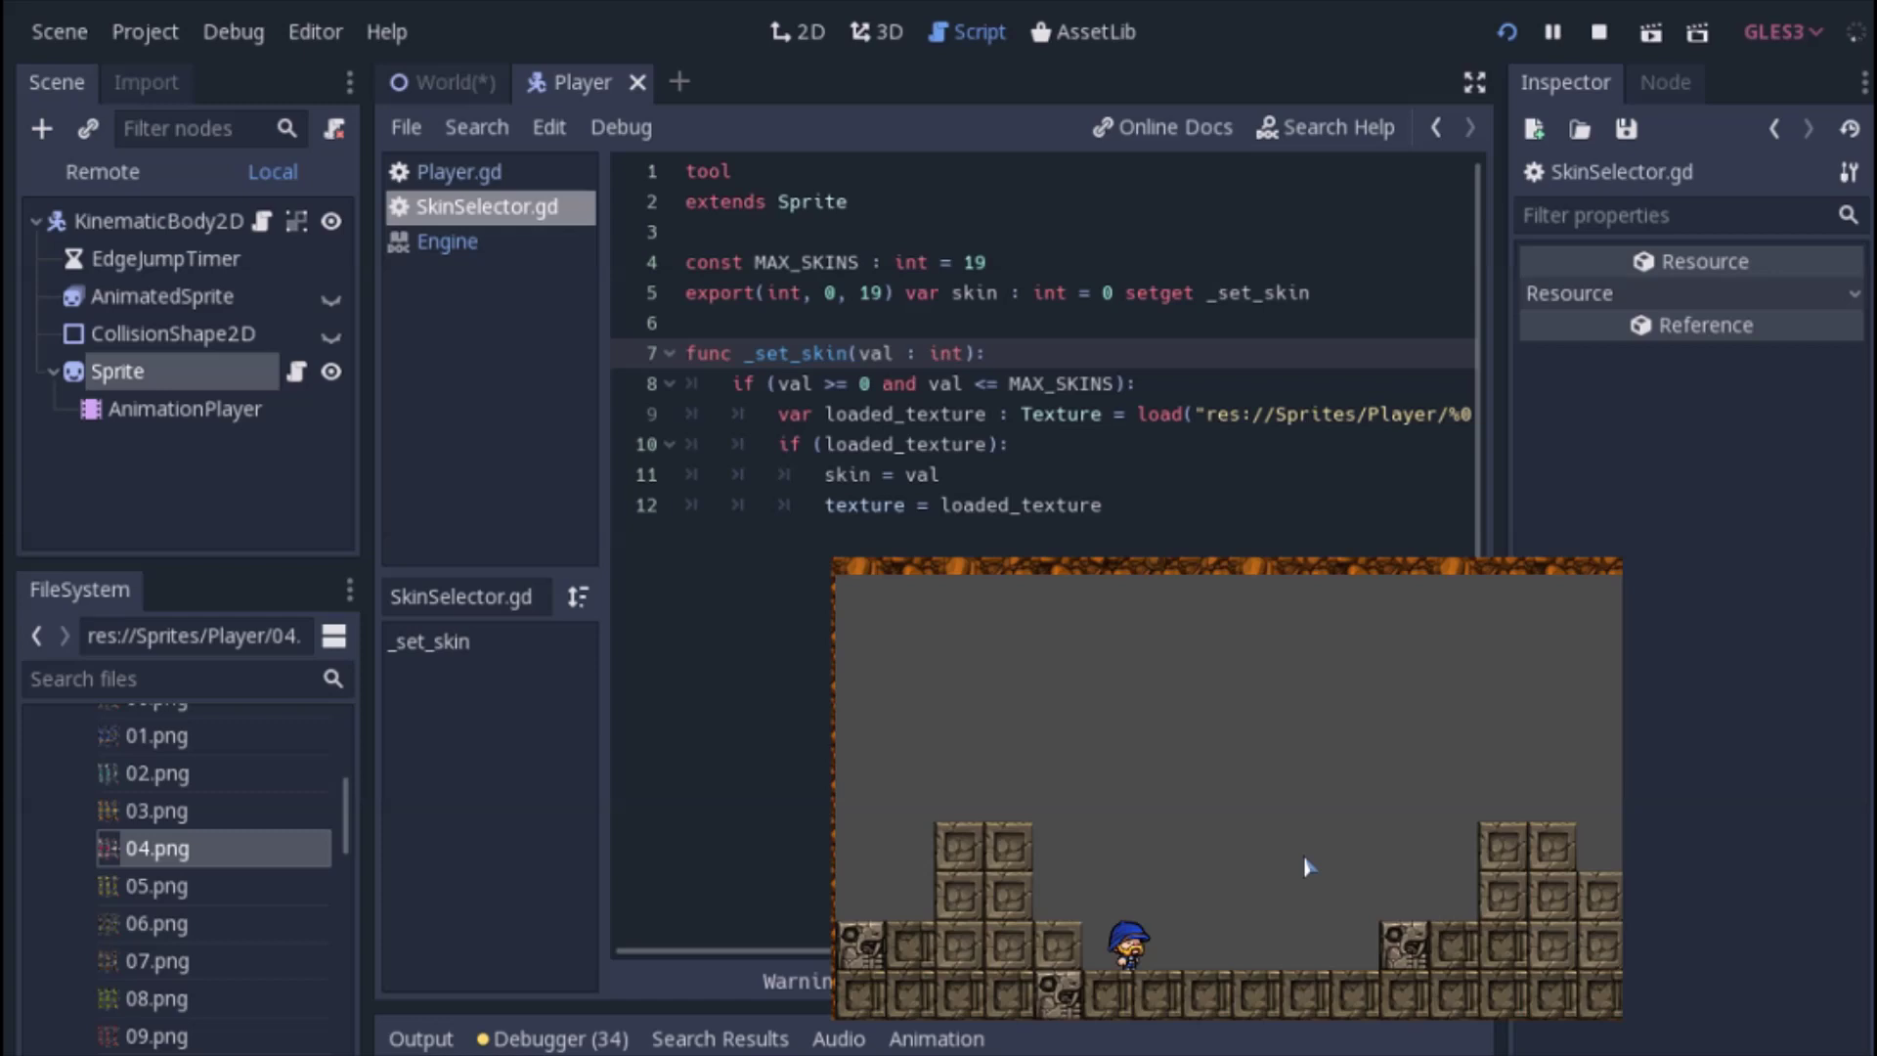
key("Right")
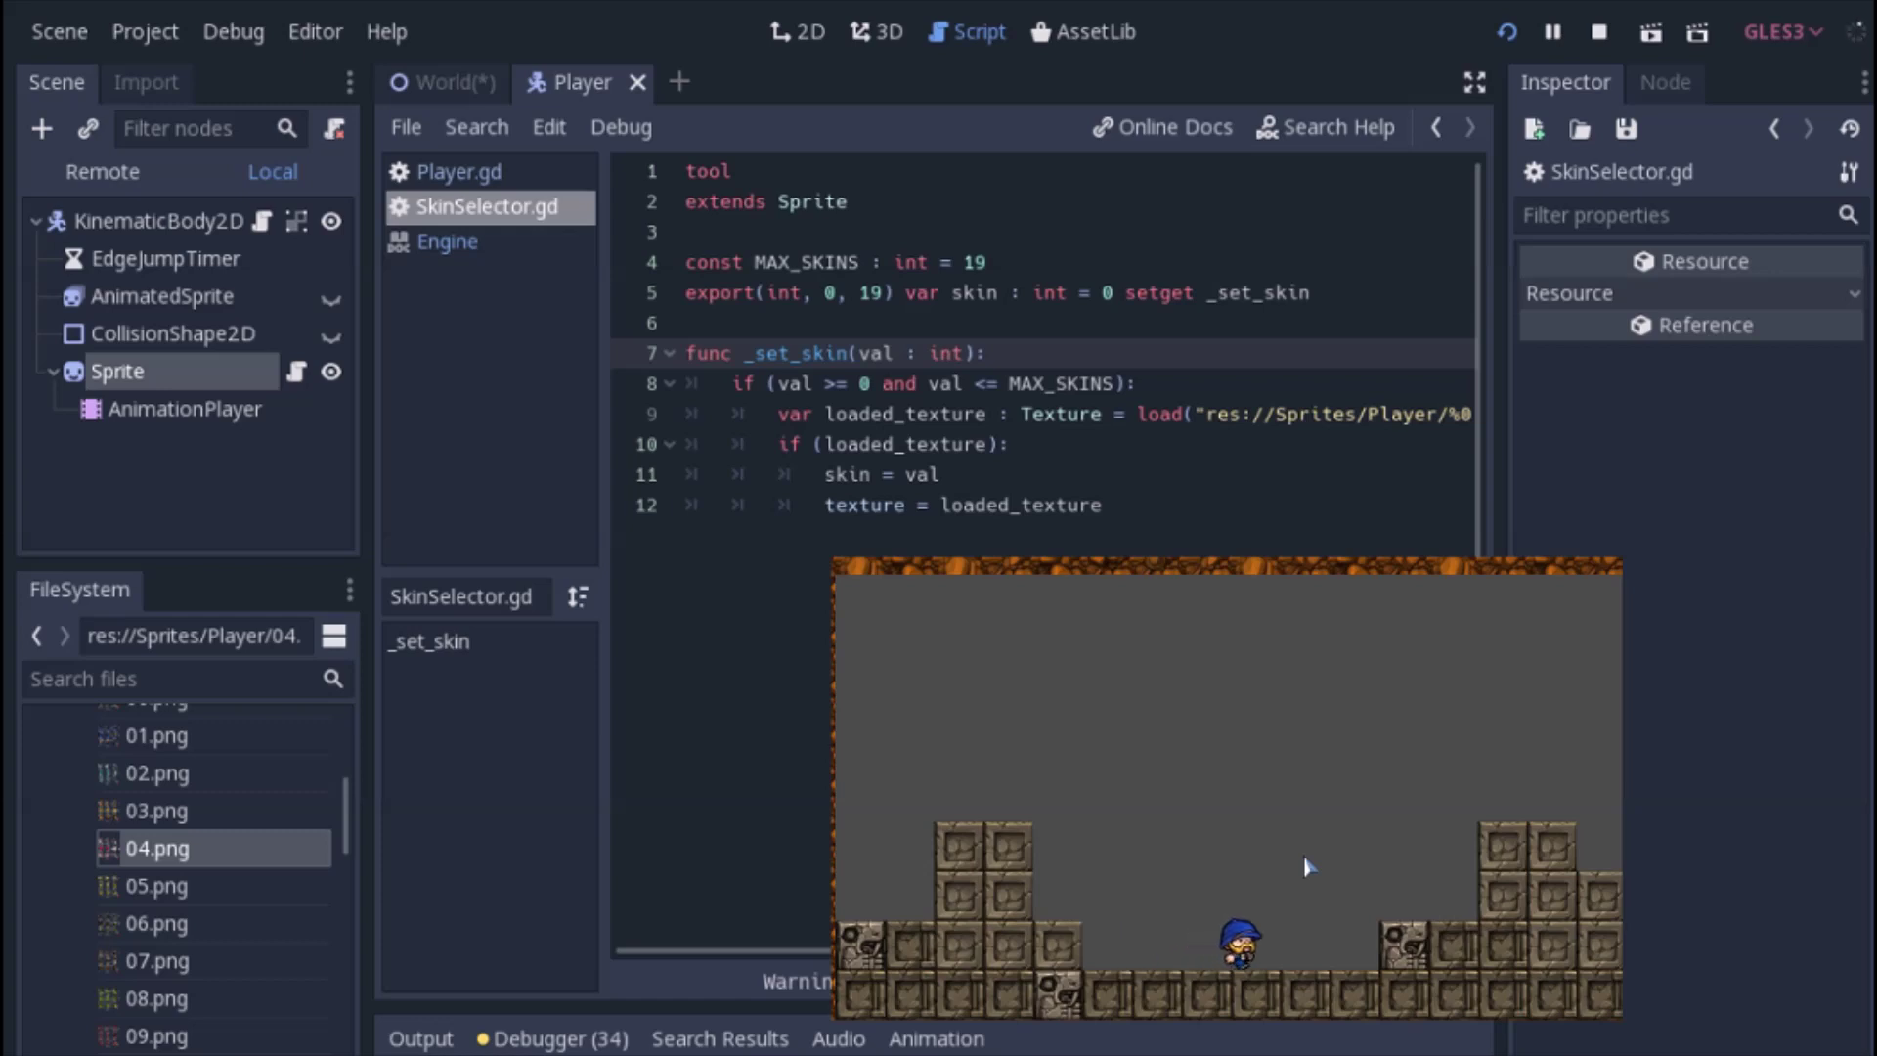
key("Left")
key("Right")
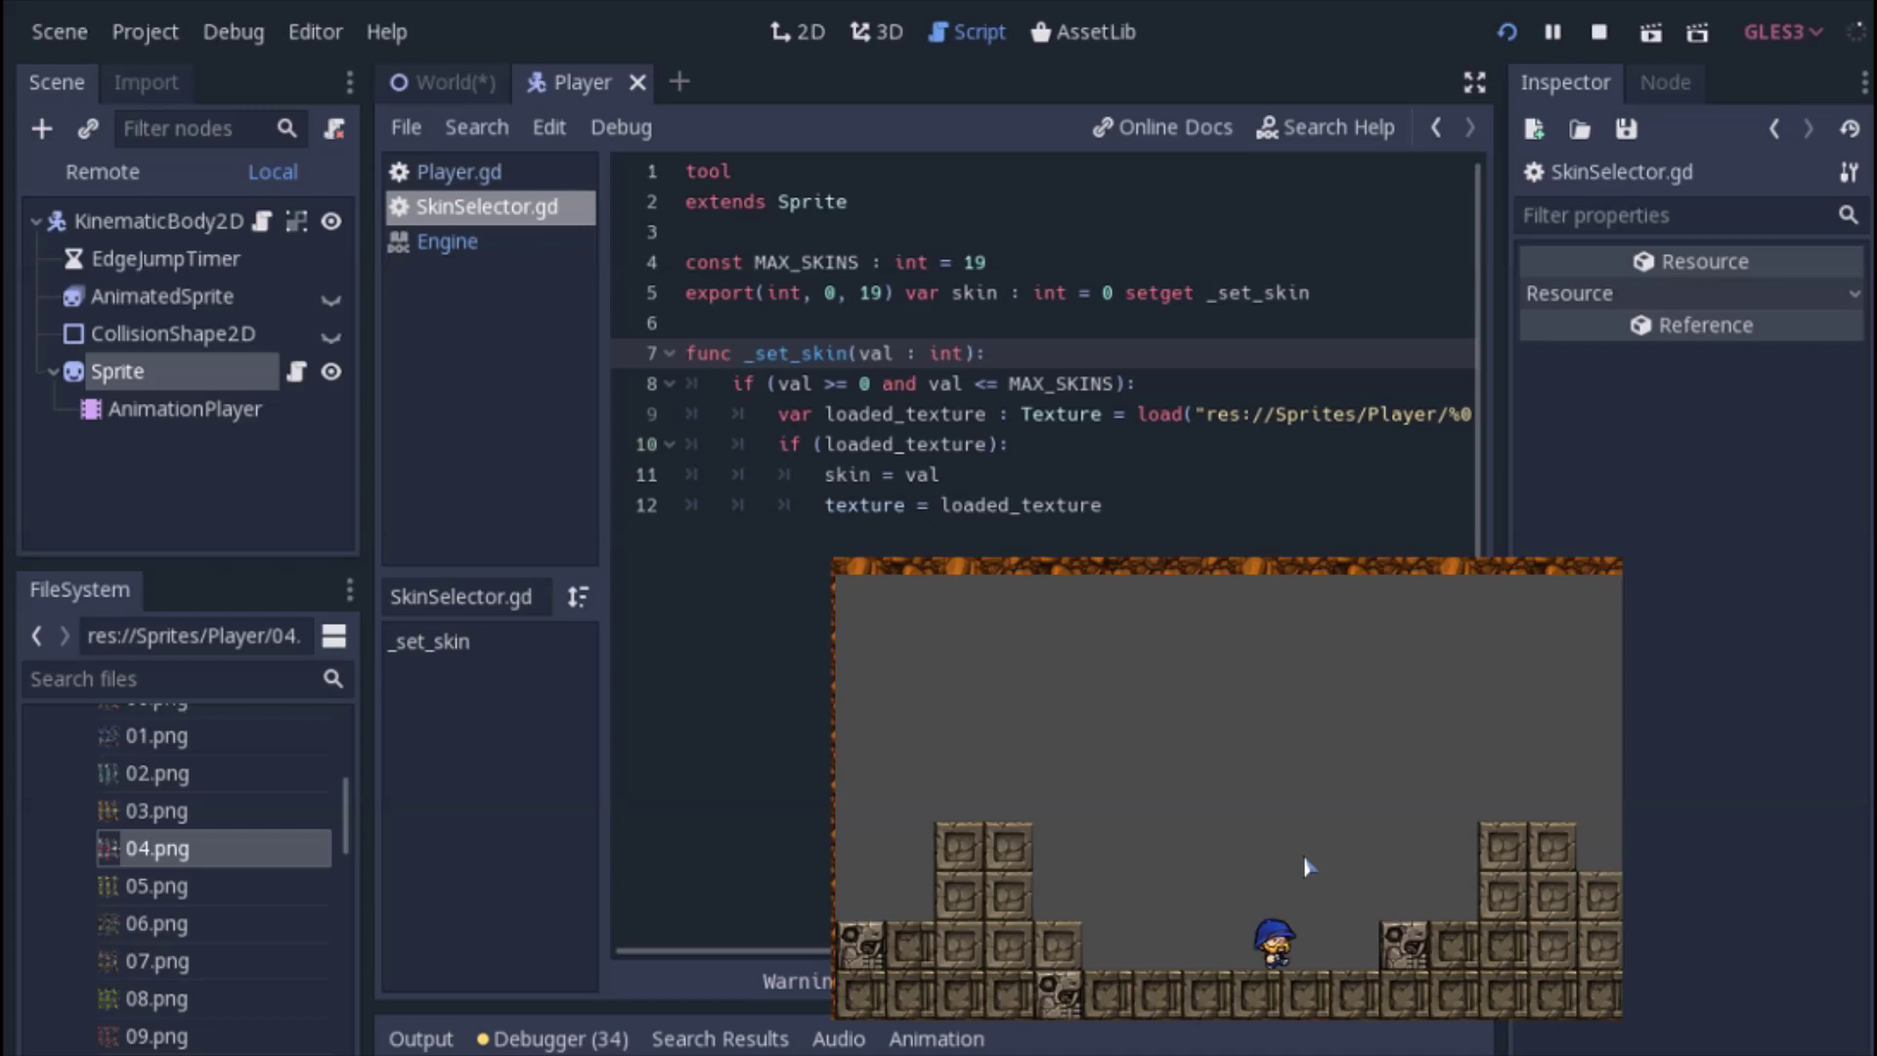
key("Left")
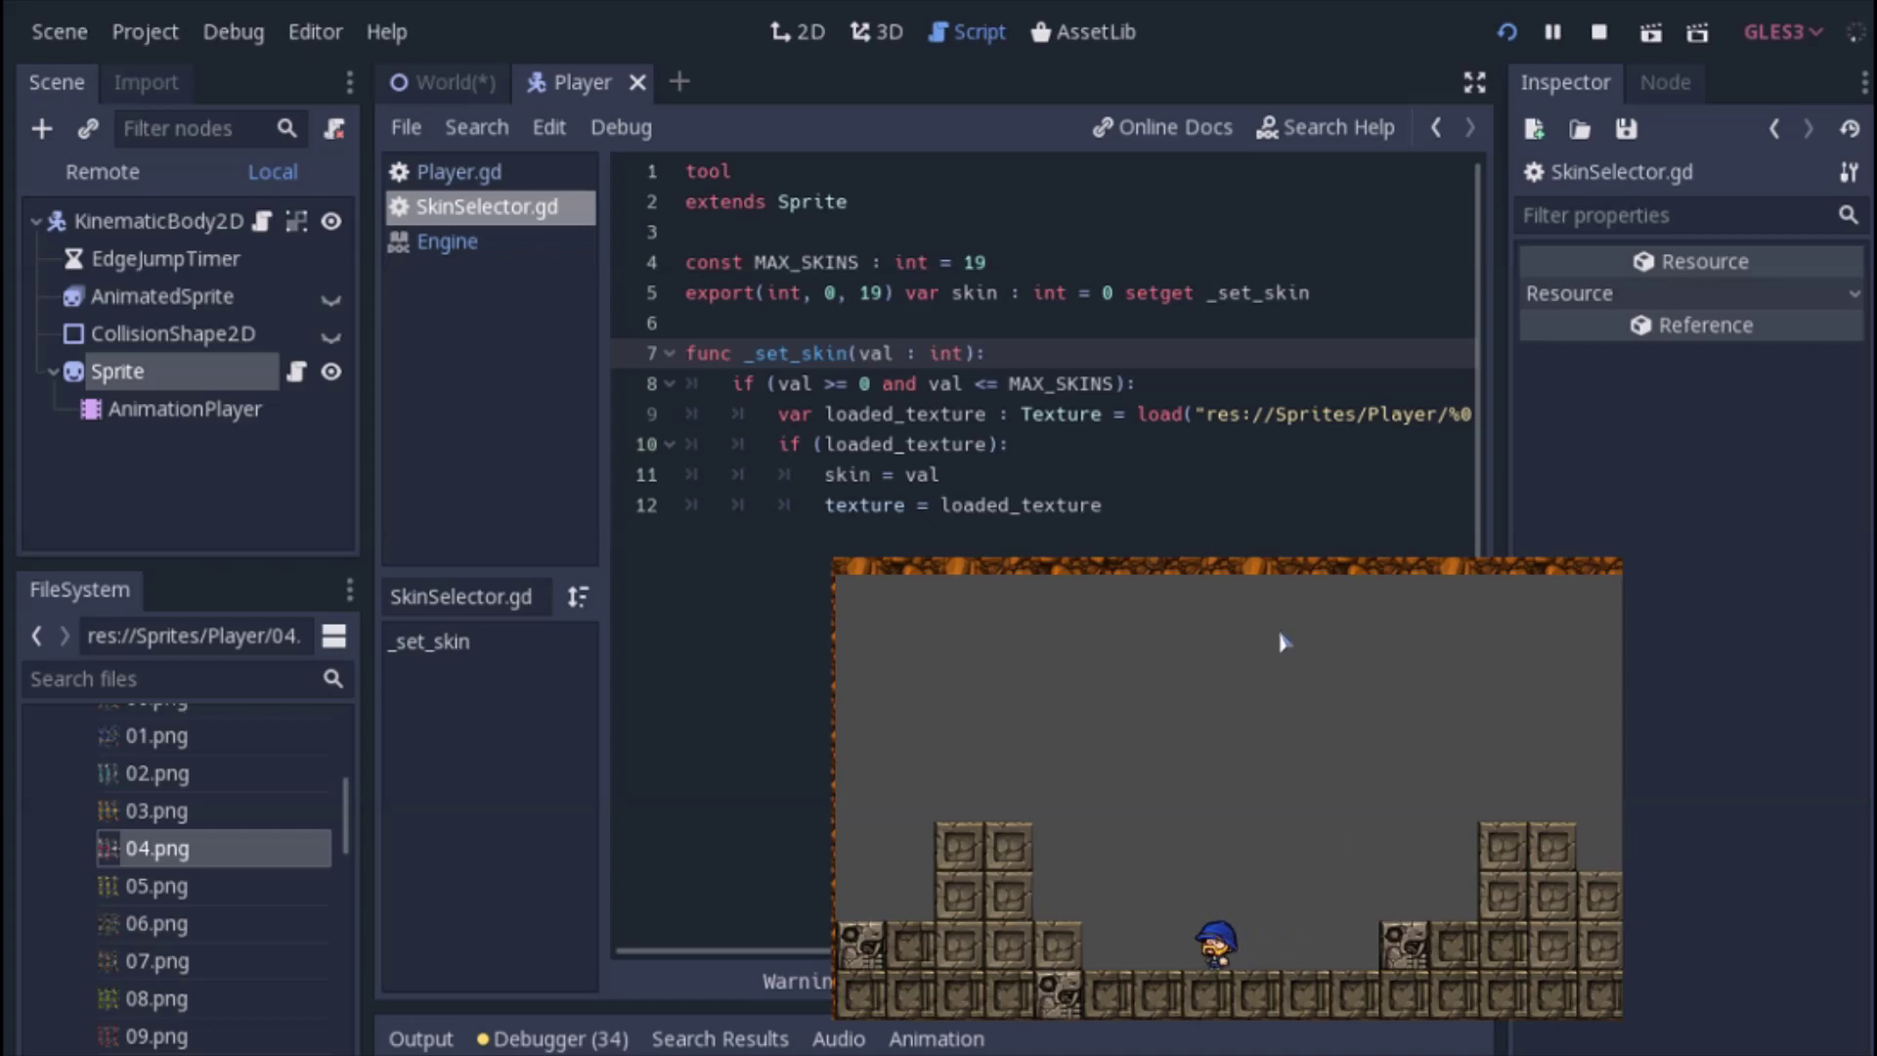
Set the Sprite's Skin to 11 in the Inspector and return to SkinSelector.gd
left_click(97, 377)
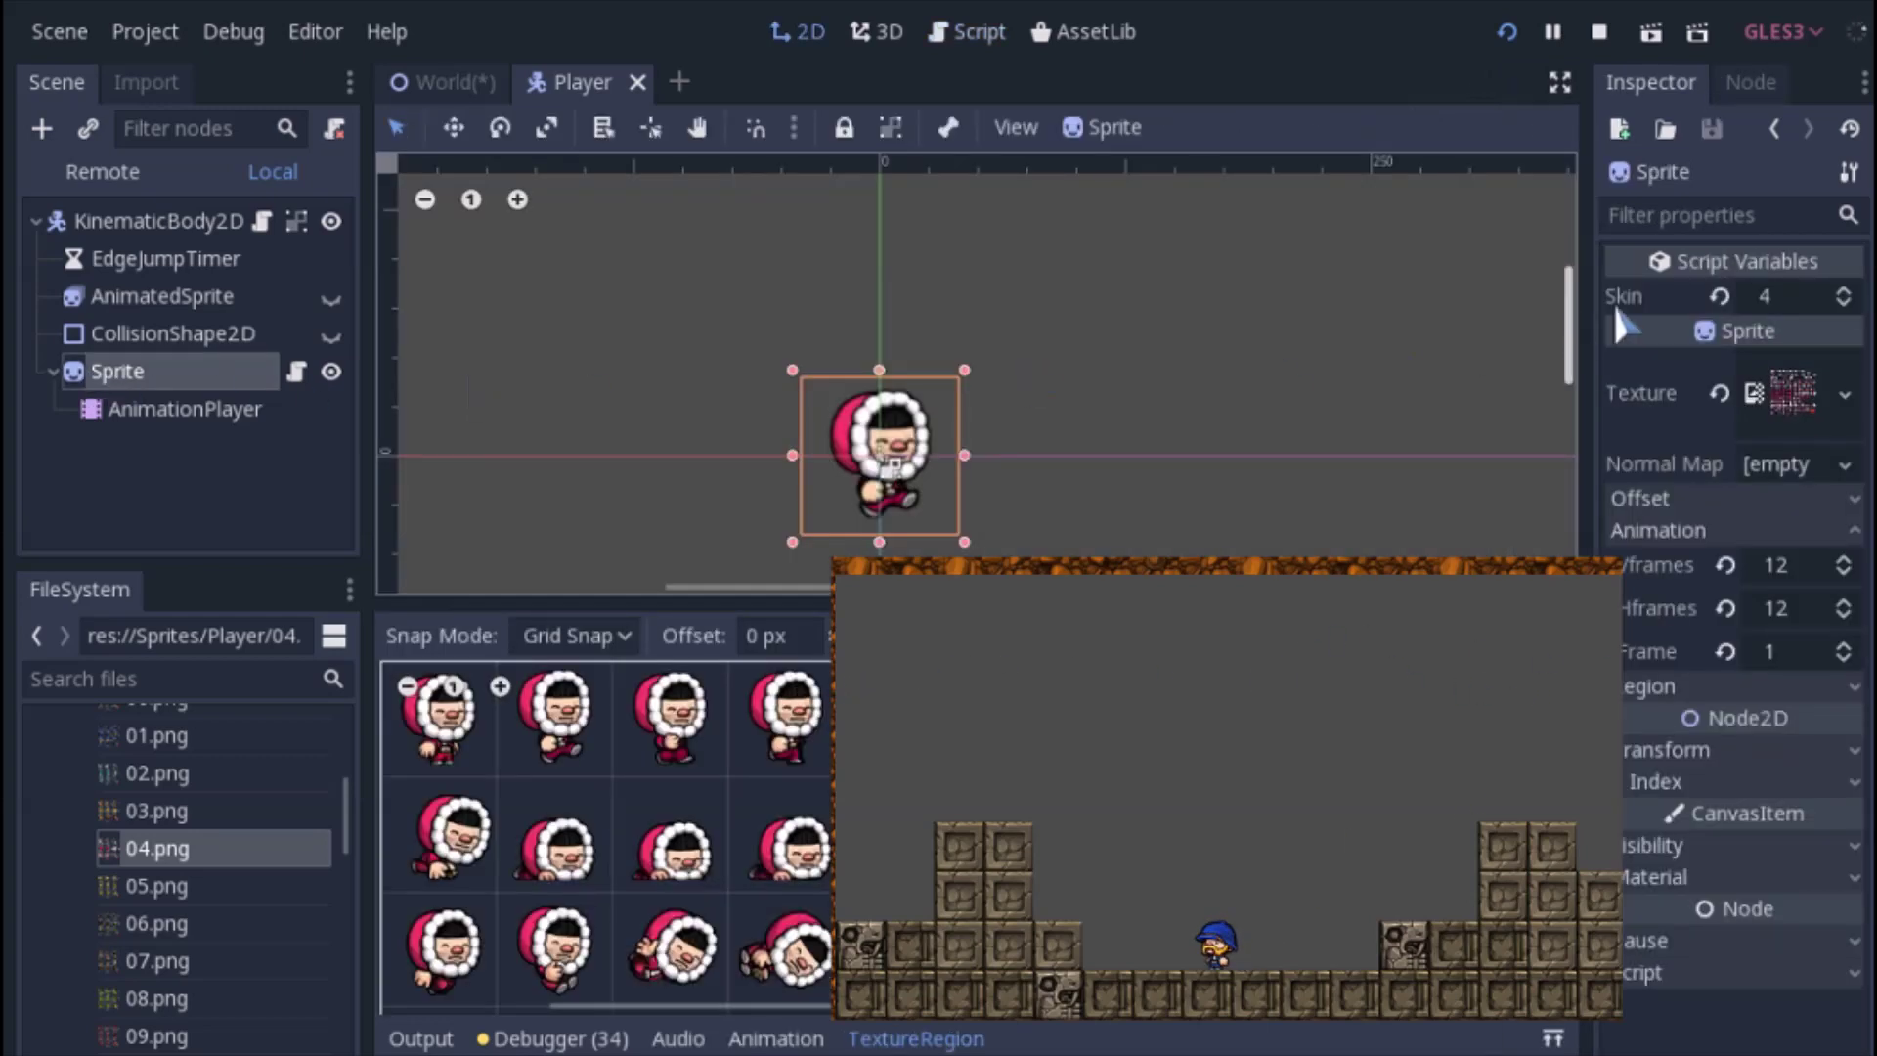
left_click(1809, 299)
type("11")
key("Return")
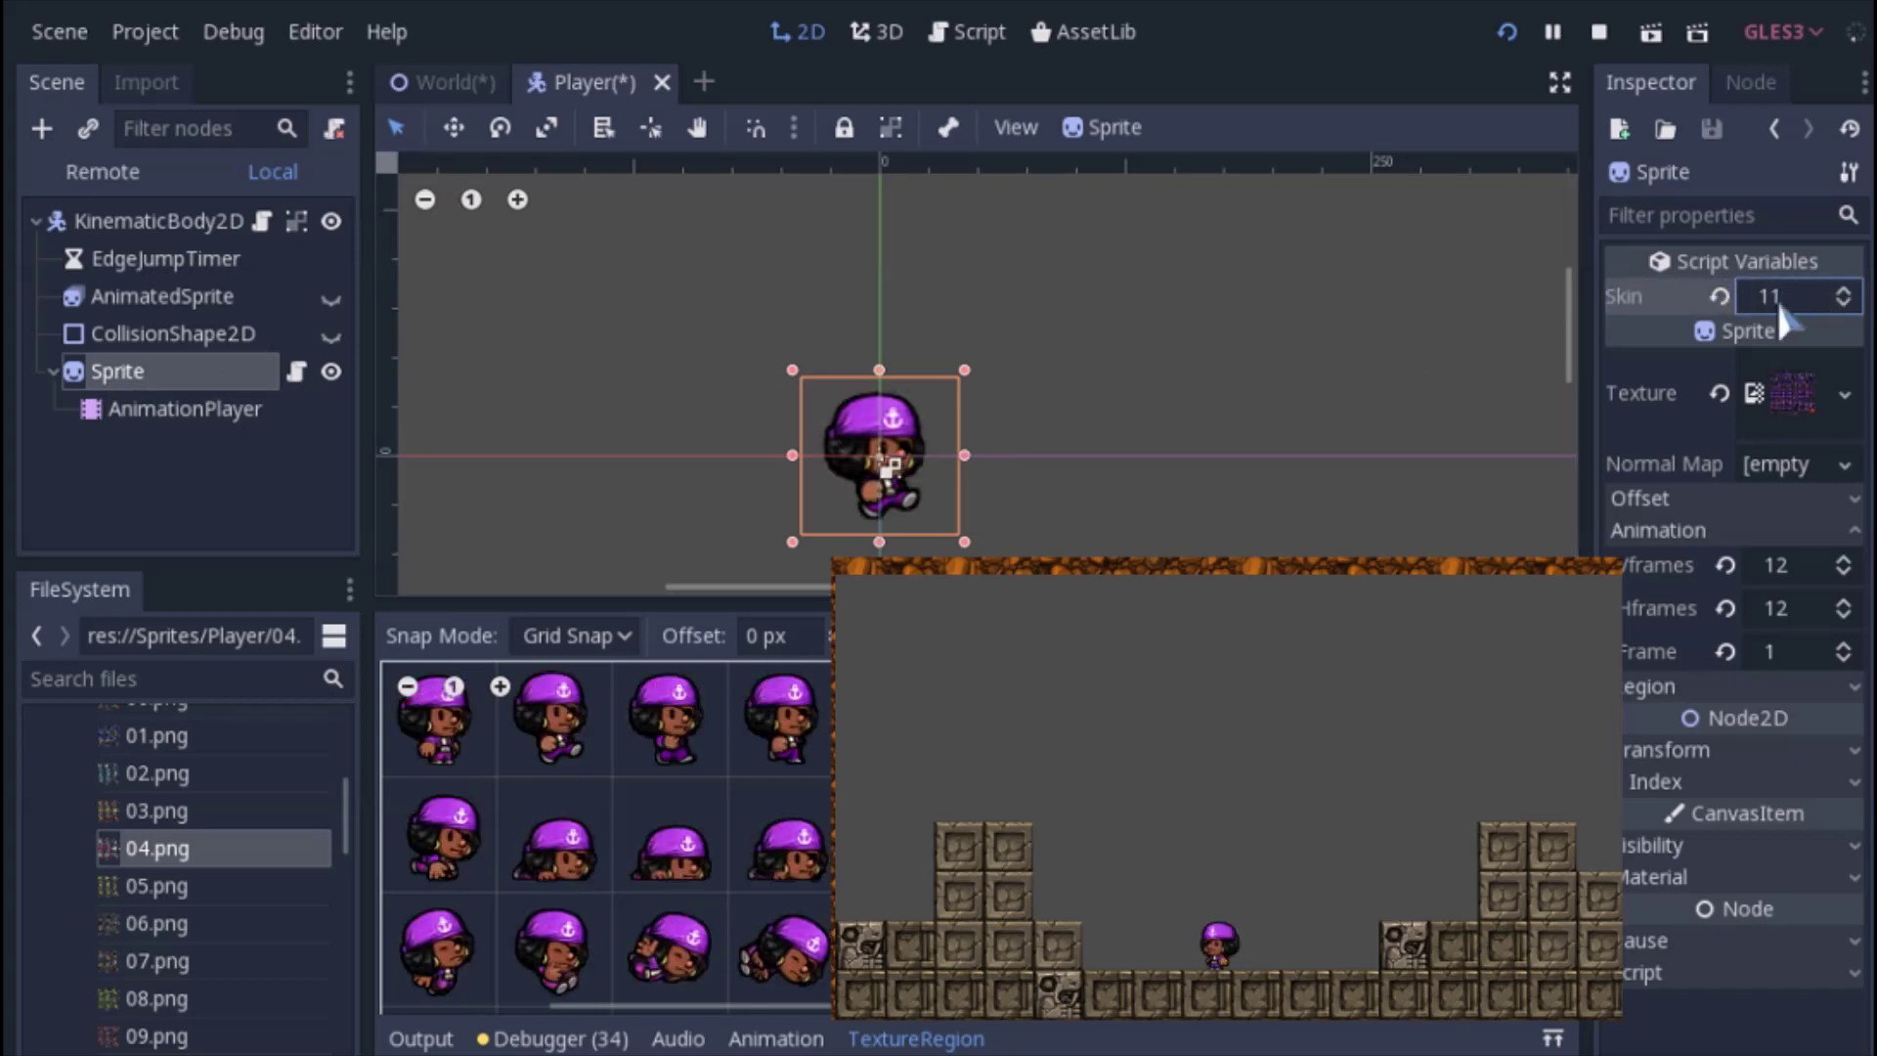
left_click(289, 374)
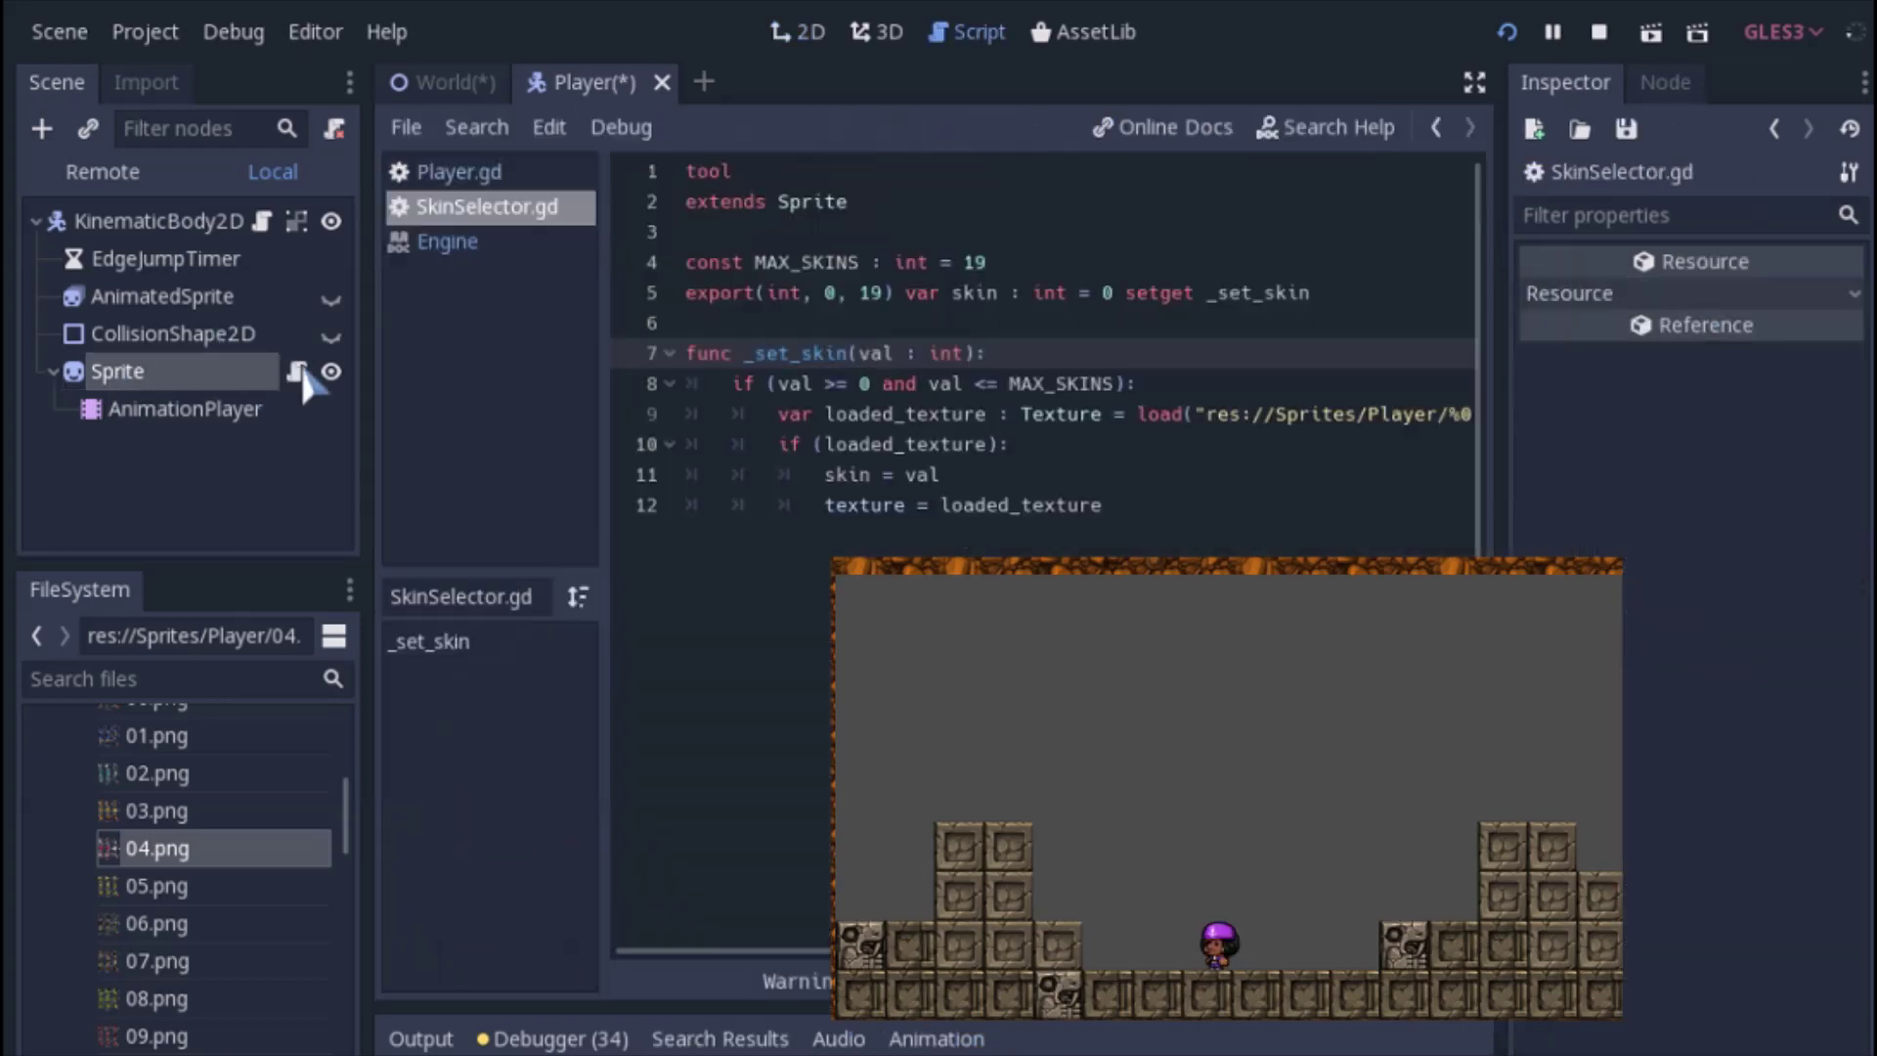
left_click(782, 172)
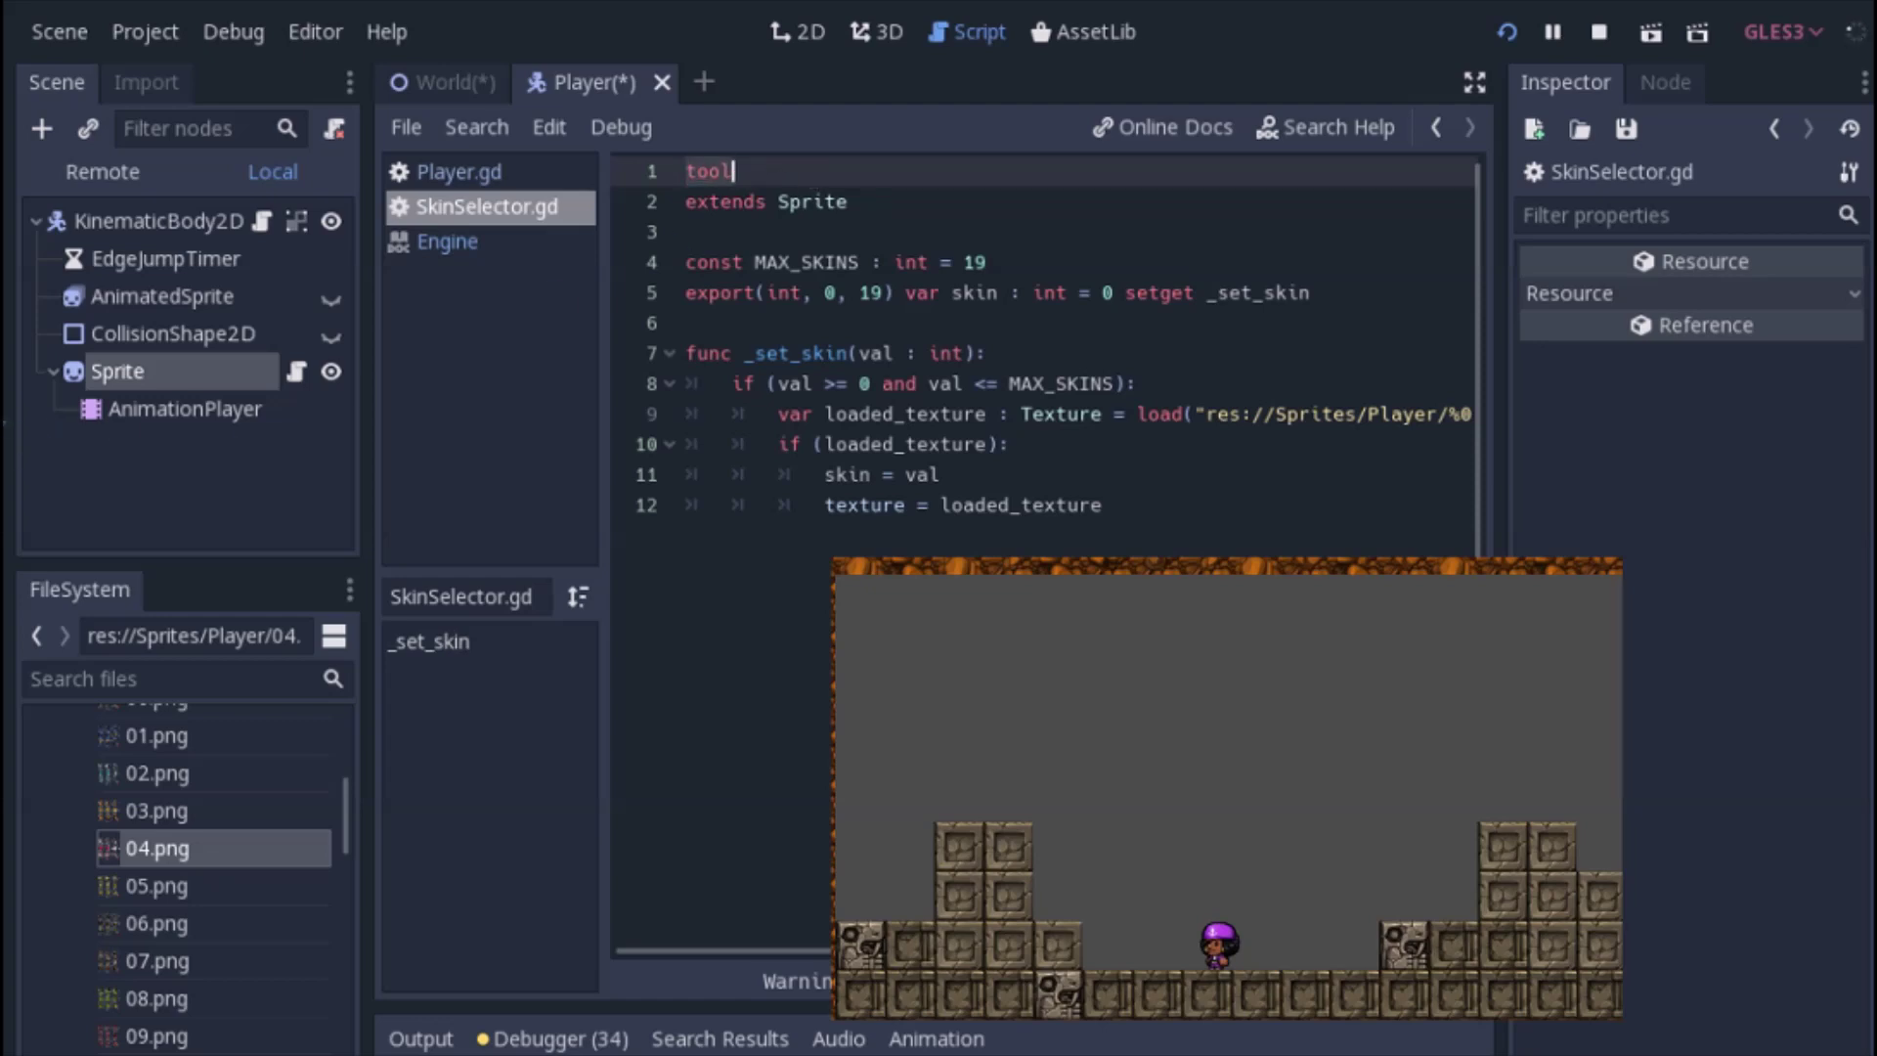
Run and jump the character around the level, now wearing the purple skin
key("Right")
key("space")
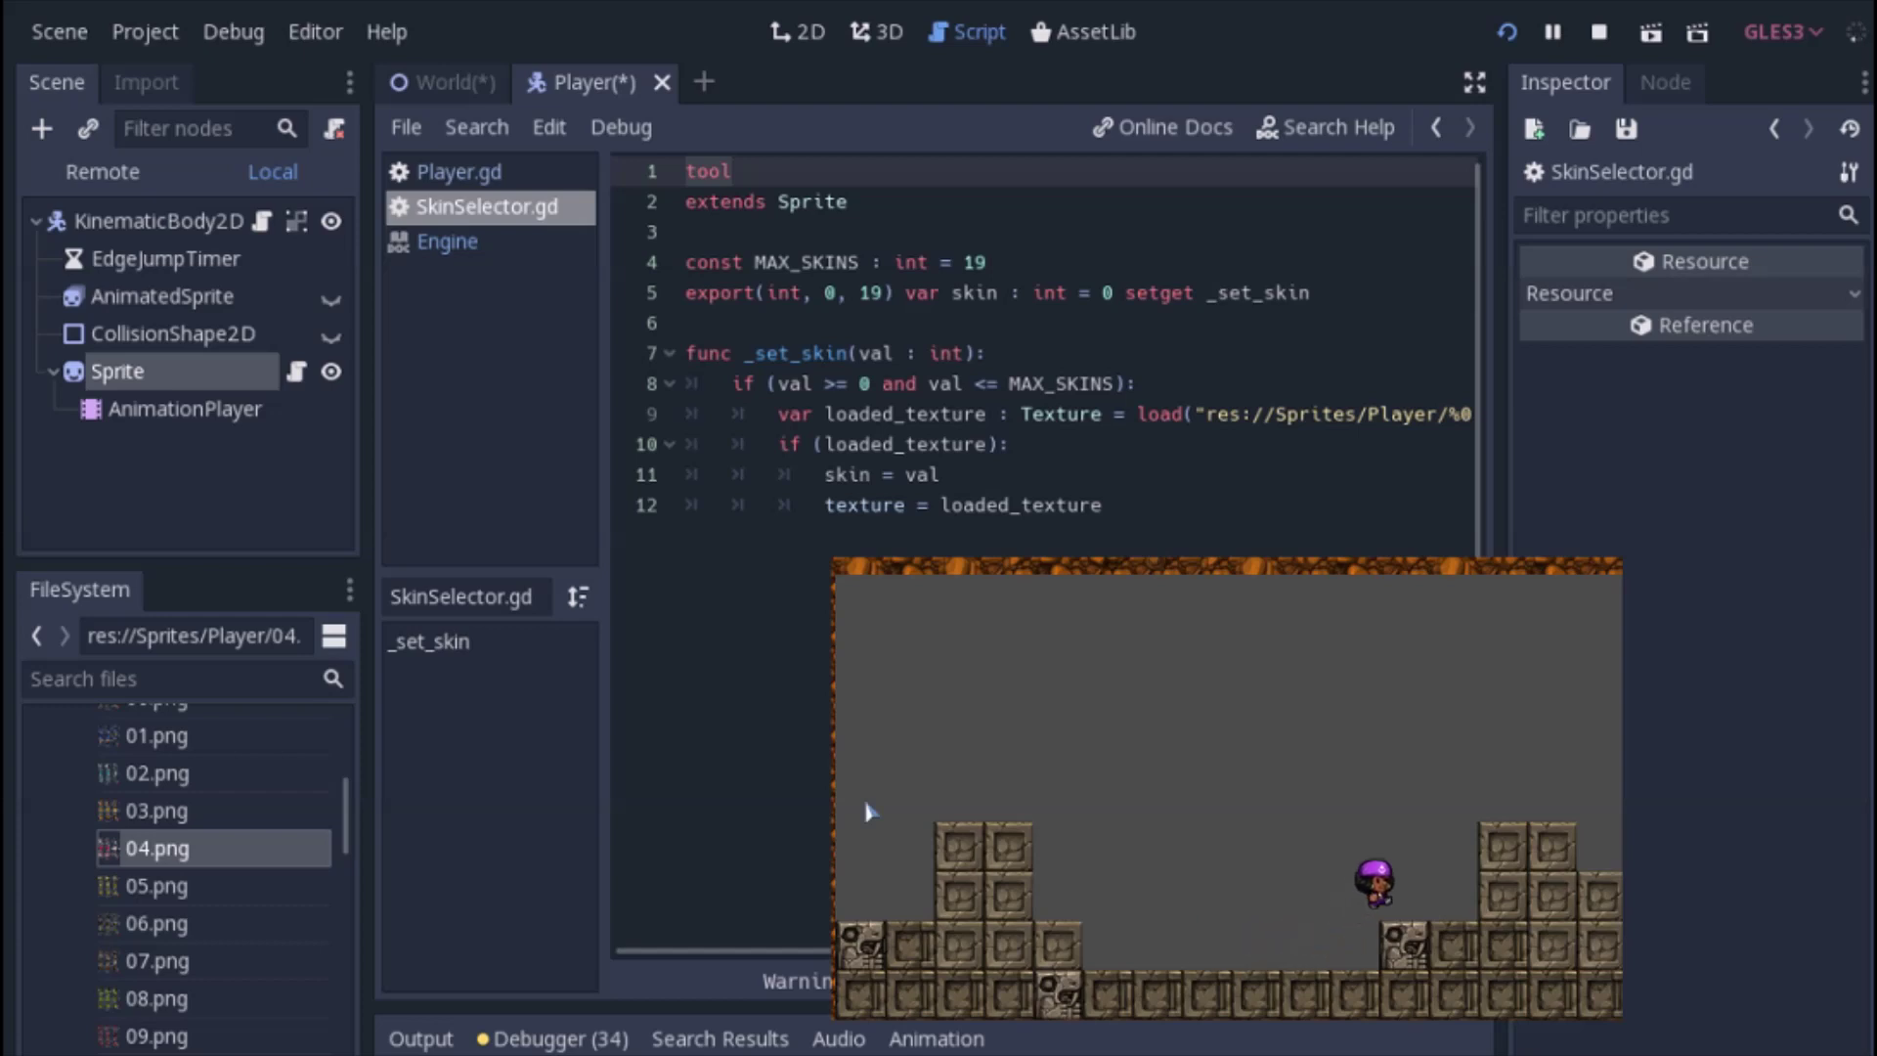
key("Left")
key("space")
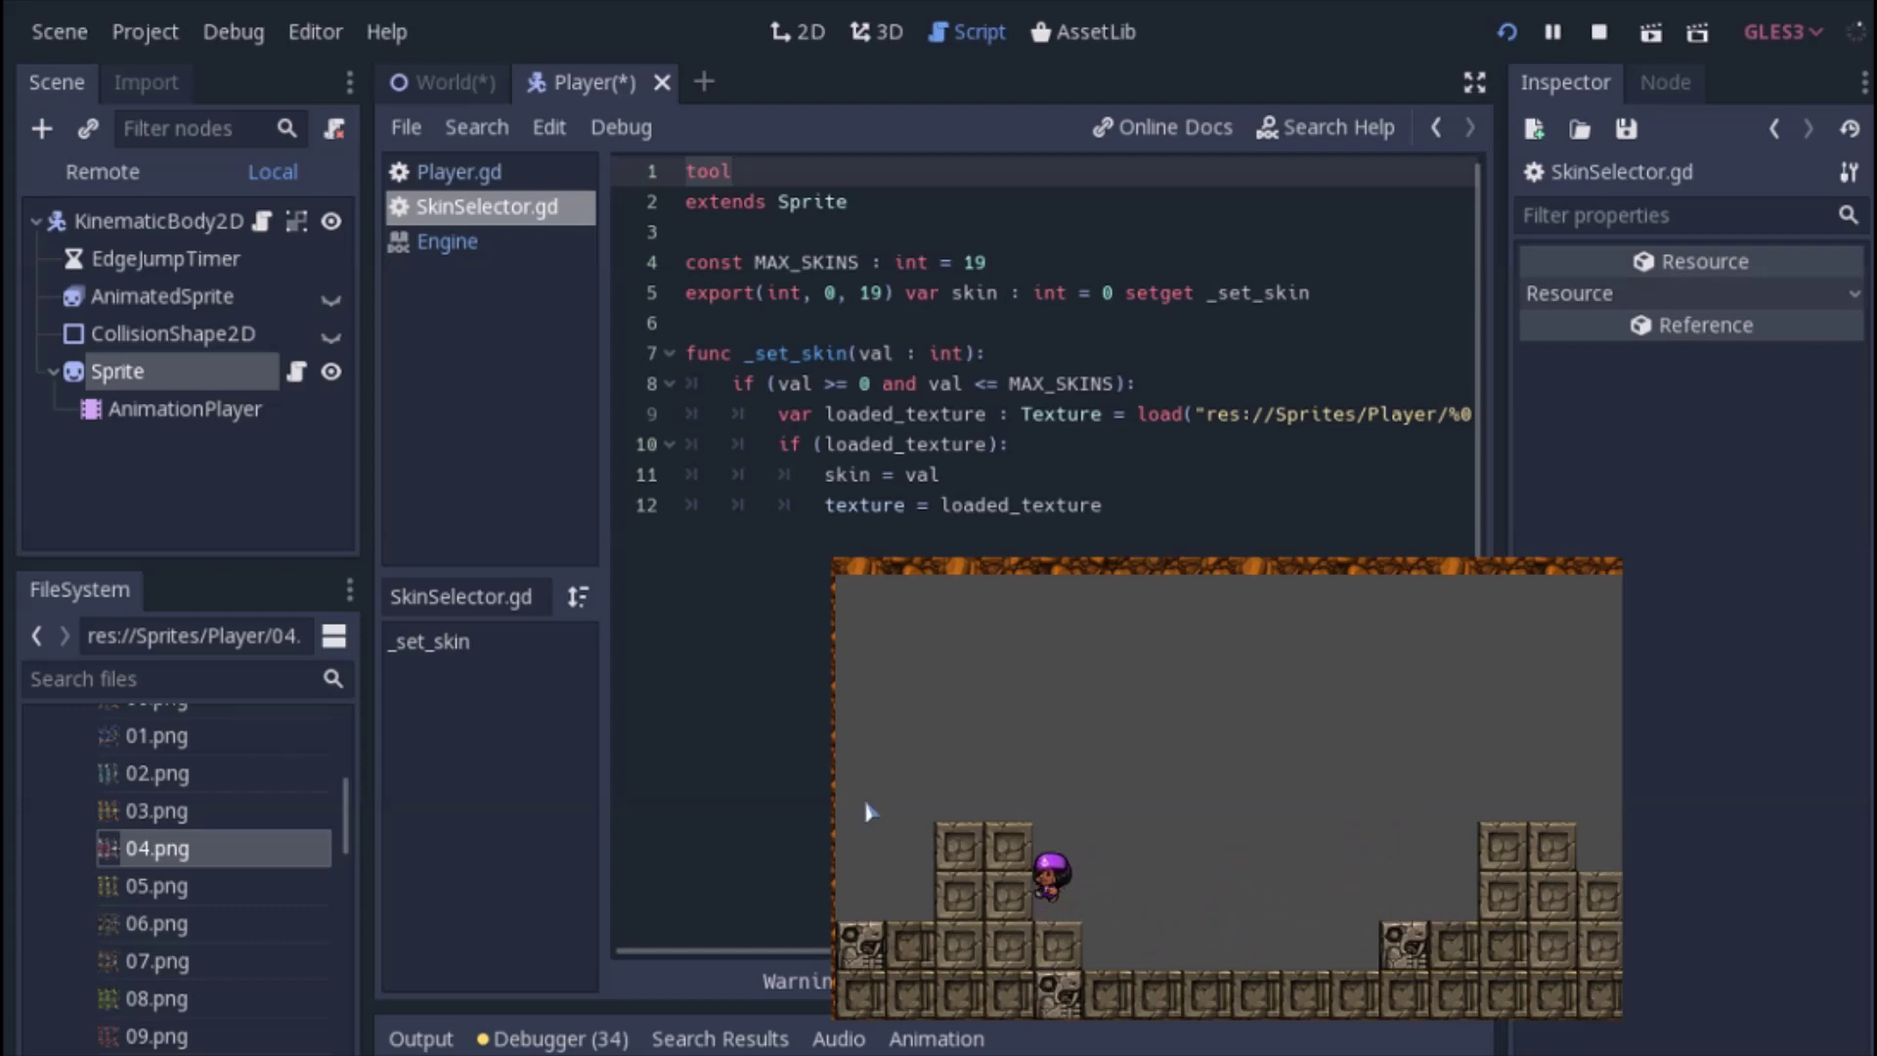
key("Right")
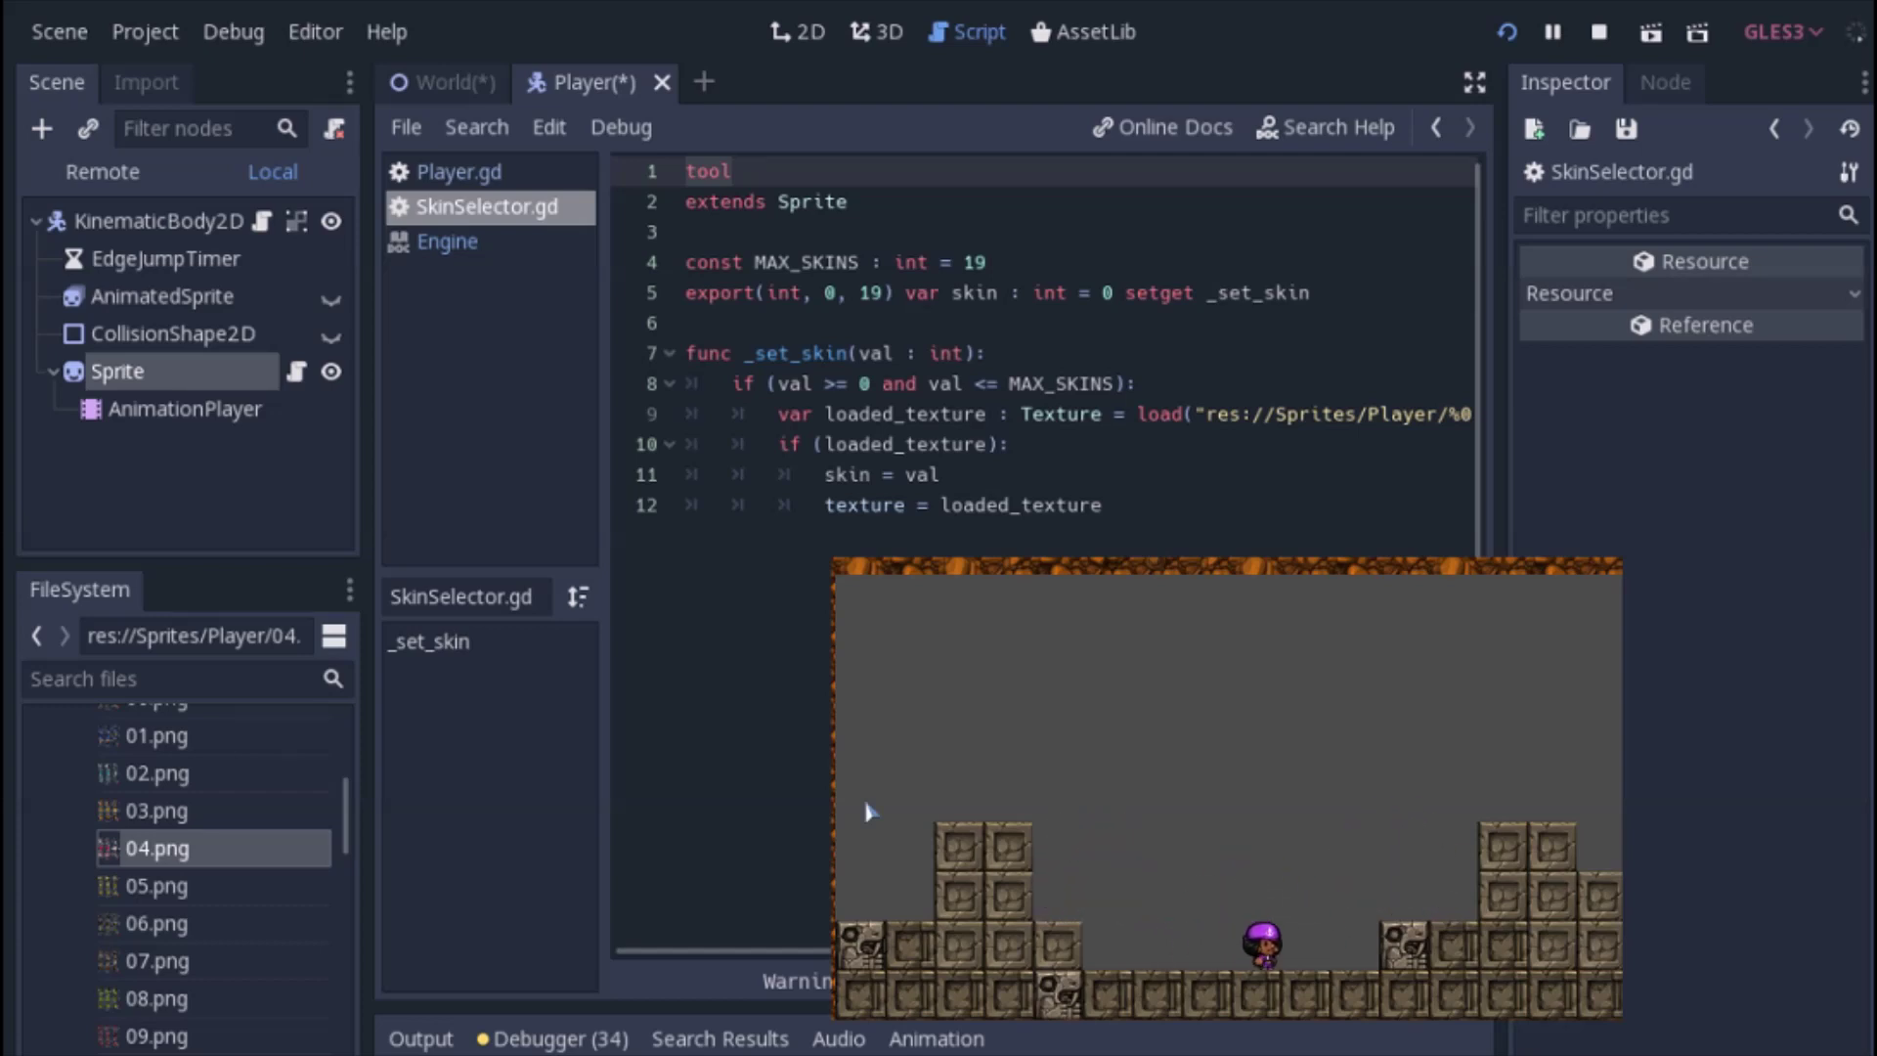
key("Left")
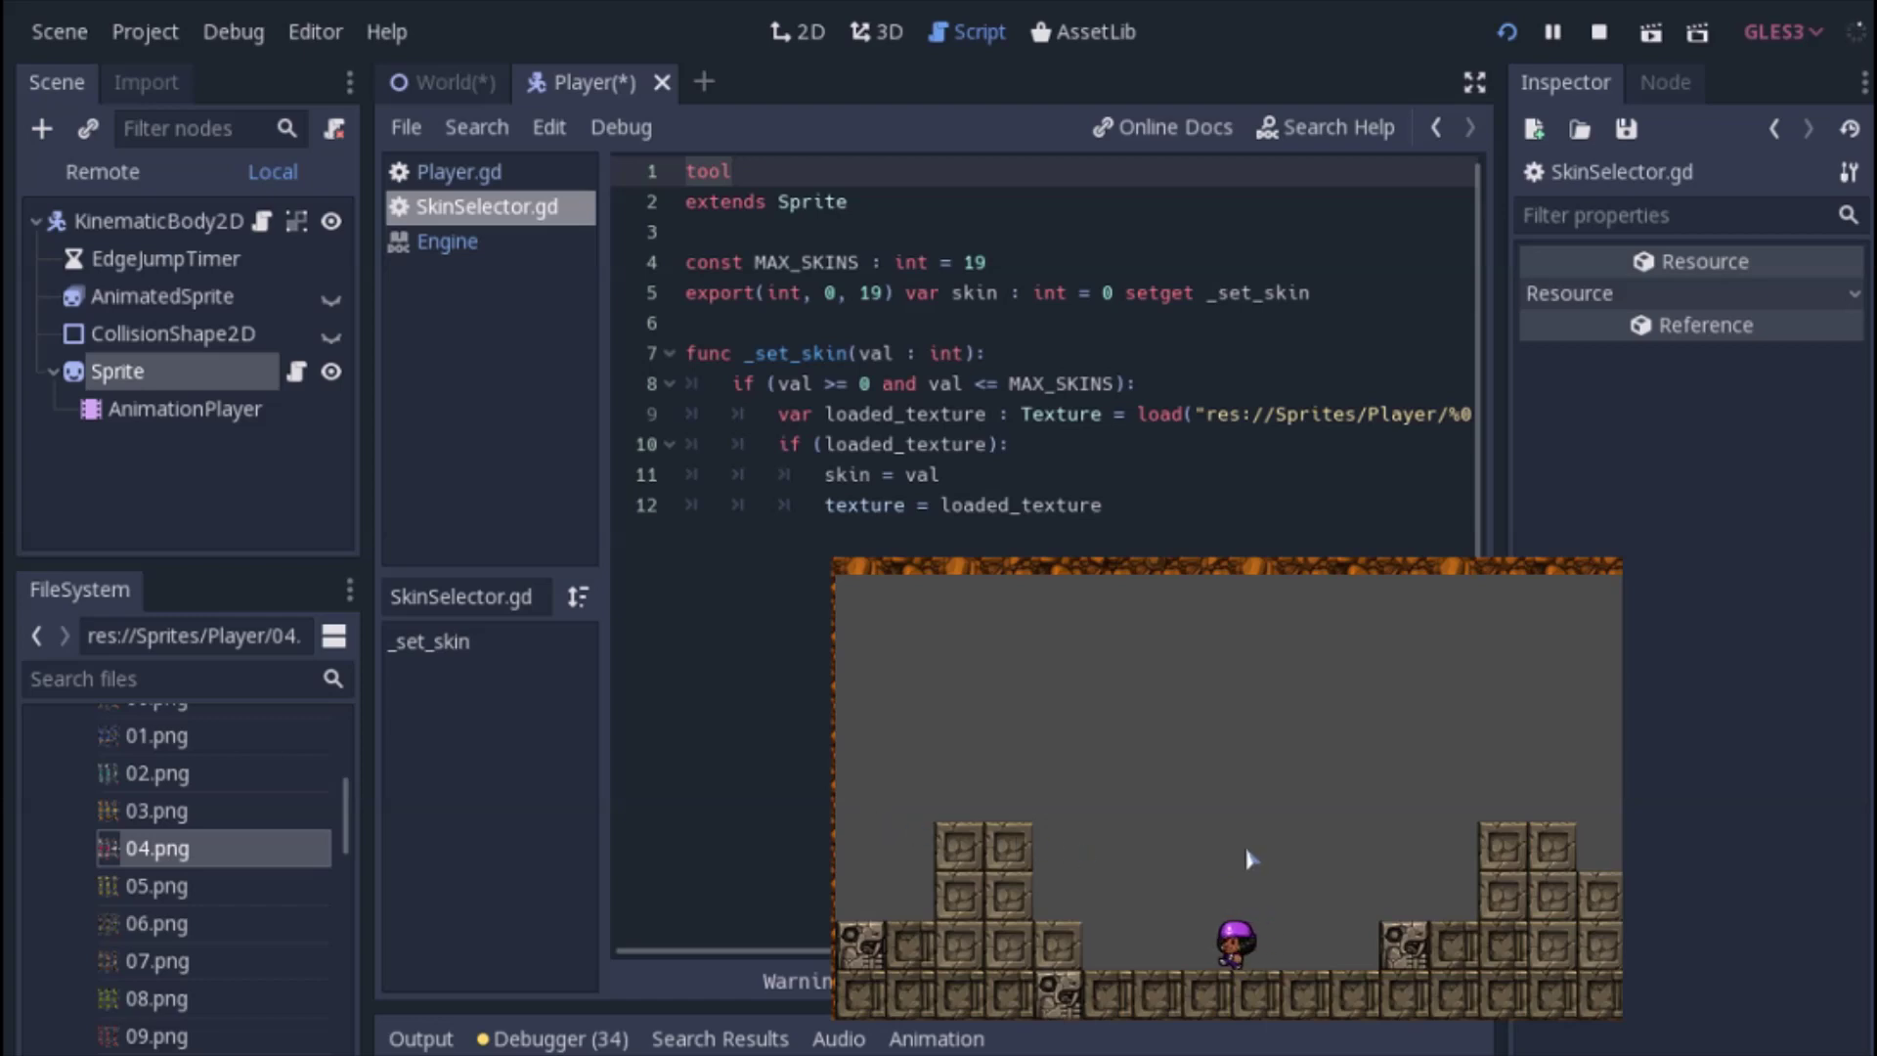